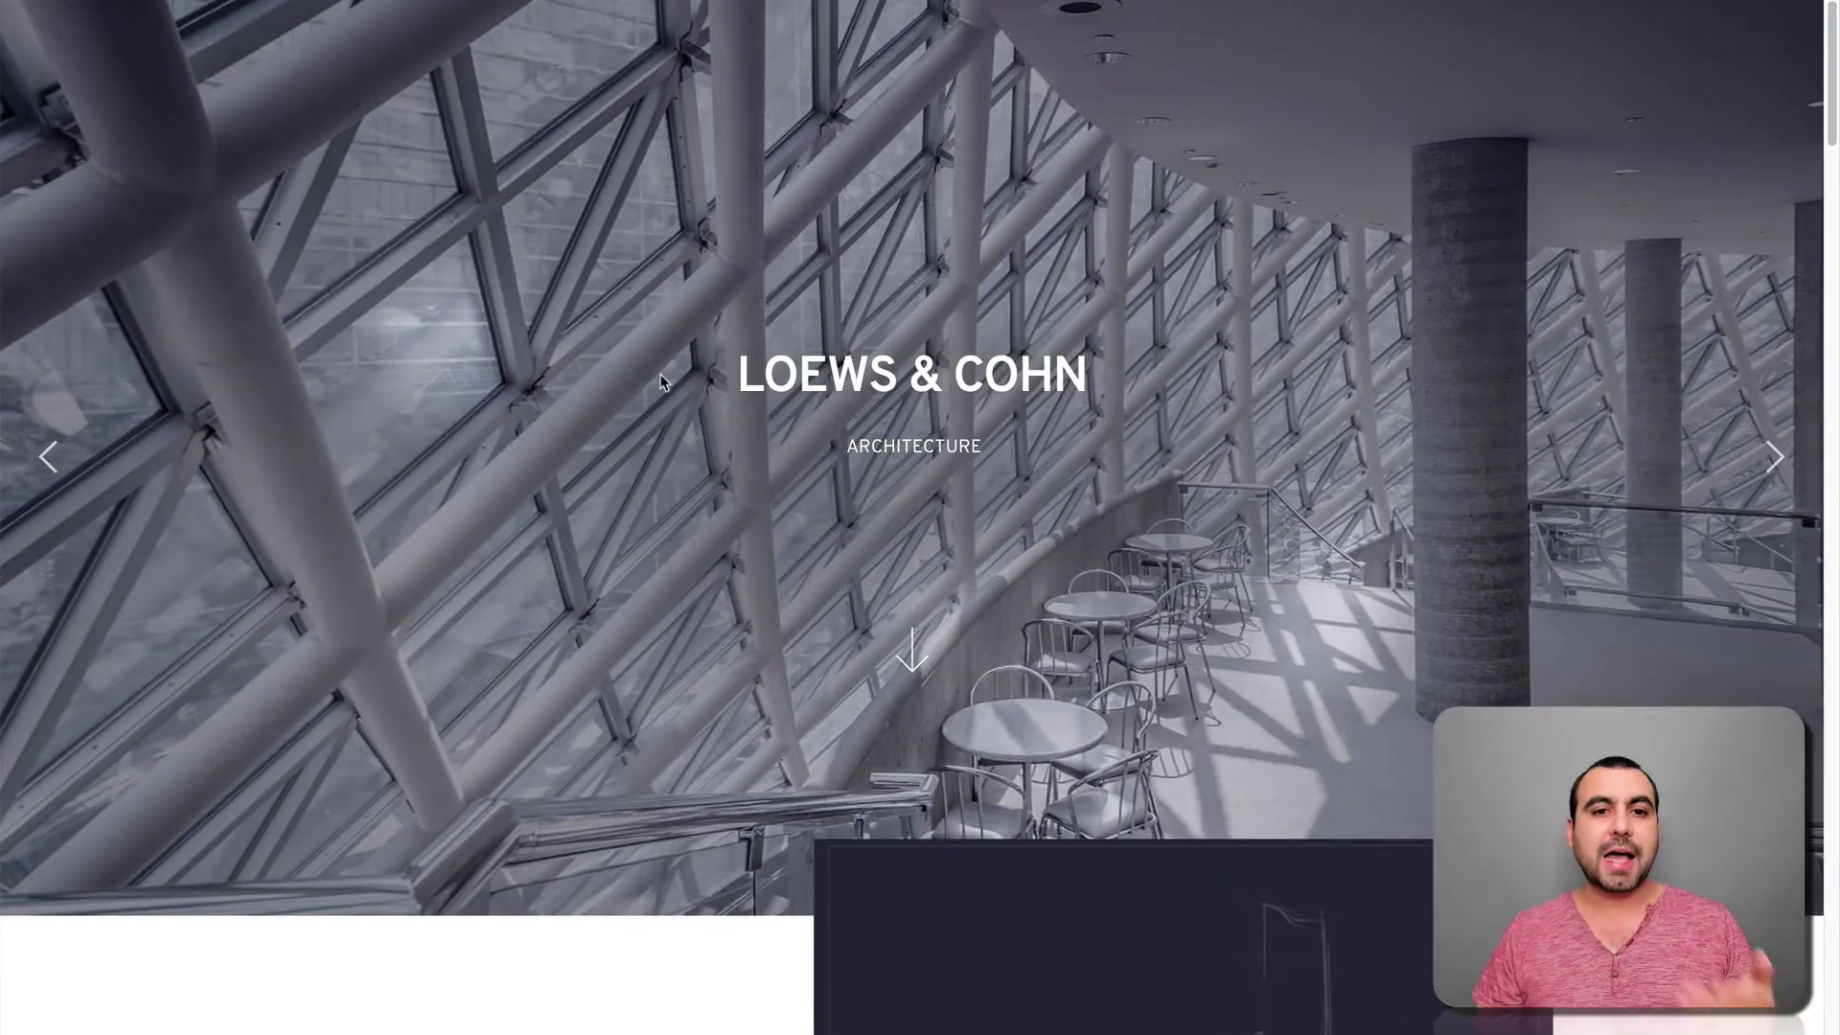
# - Scroll through the projects dashboard to review the new Project #2 beside SaaS Master
pyautogui.scroll(-15, 661, 381)
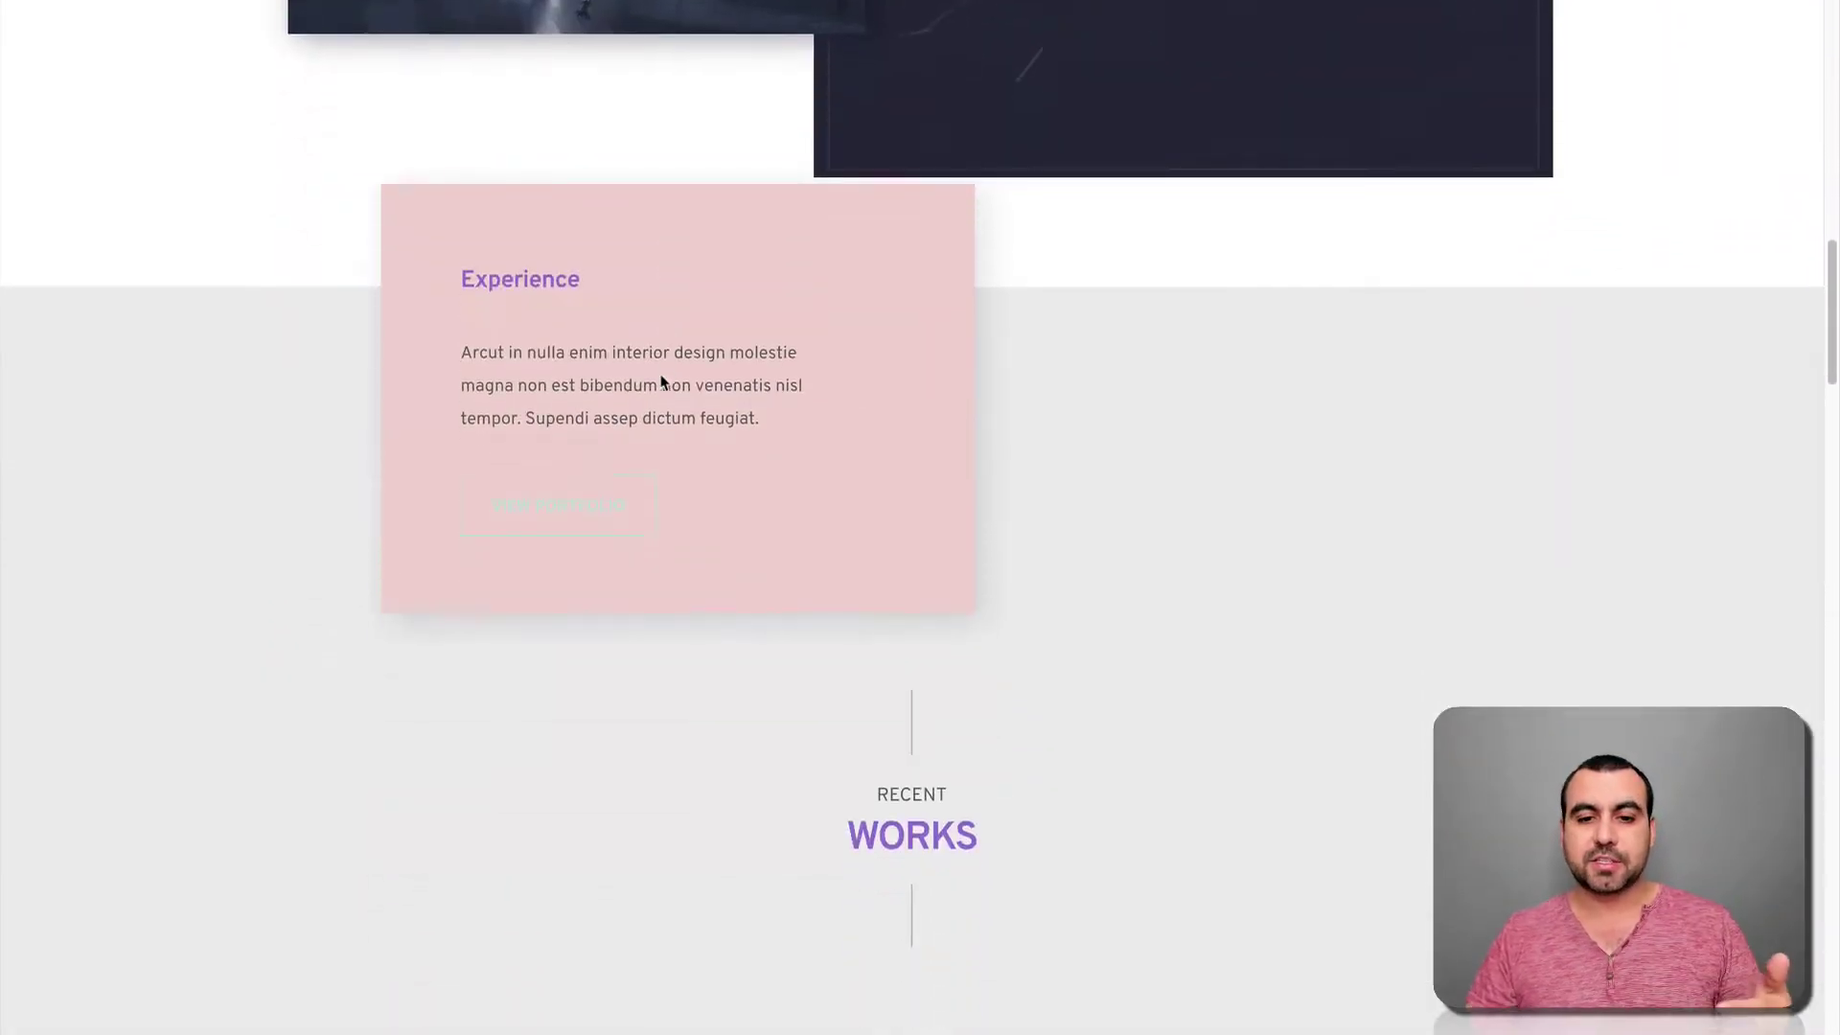
pyautogui.scroll(15, 661, 381)
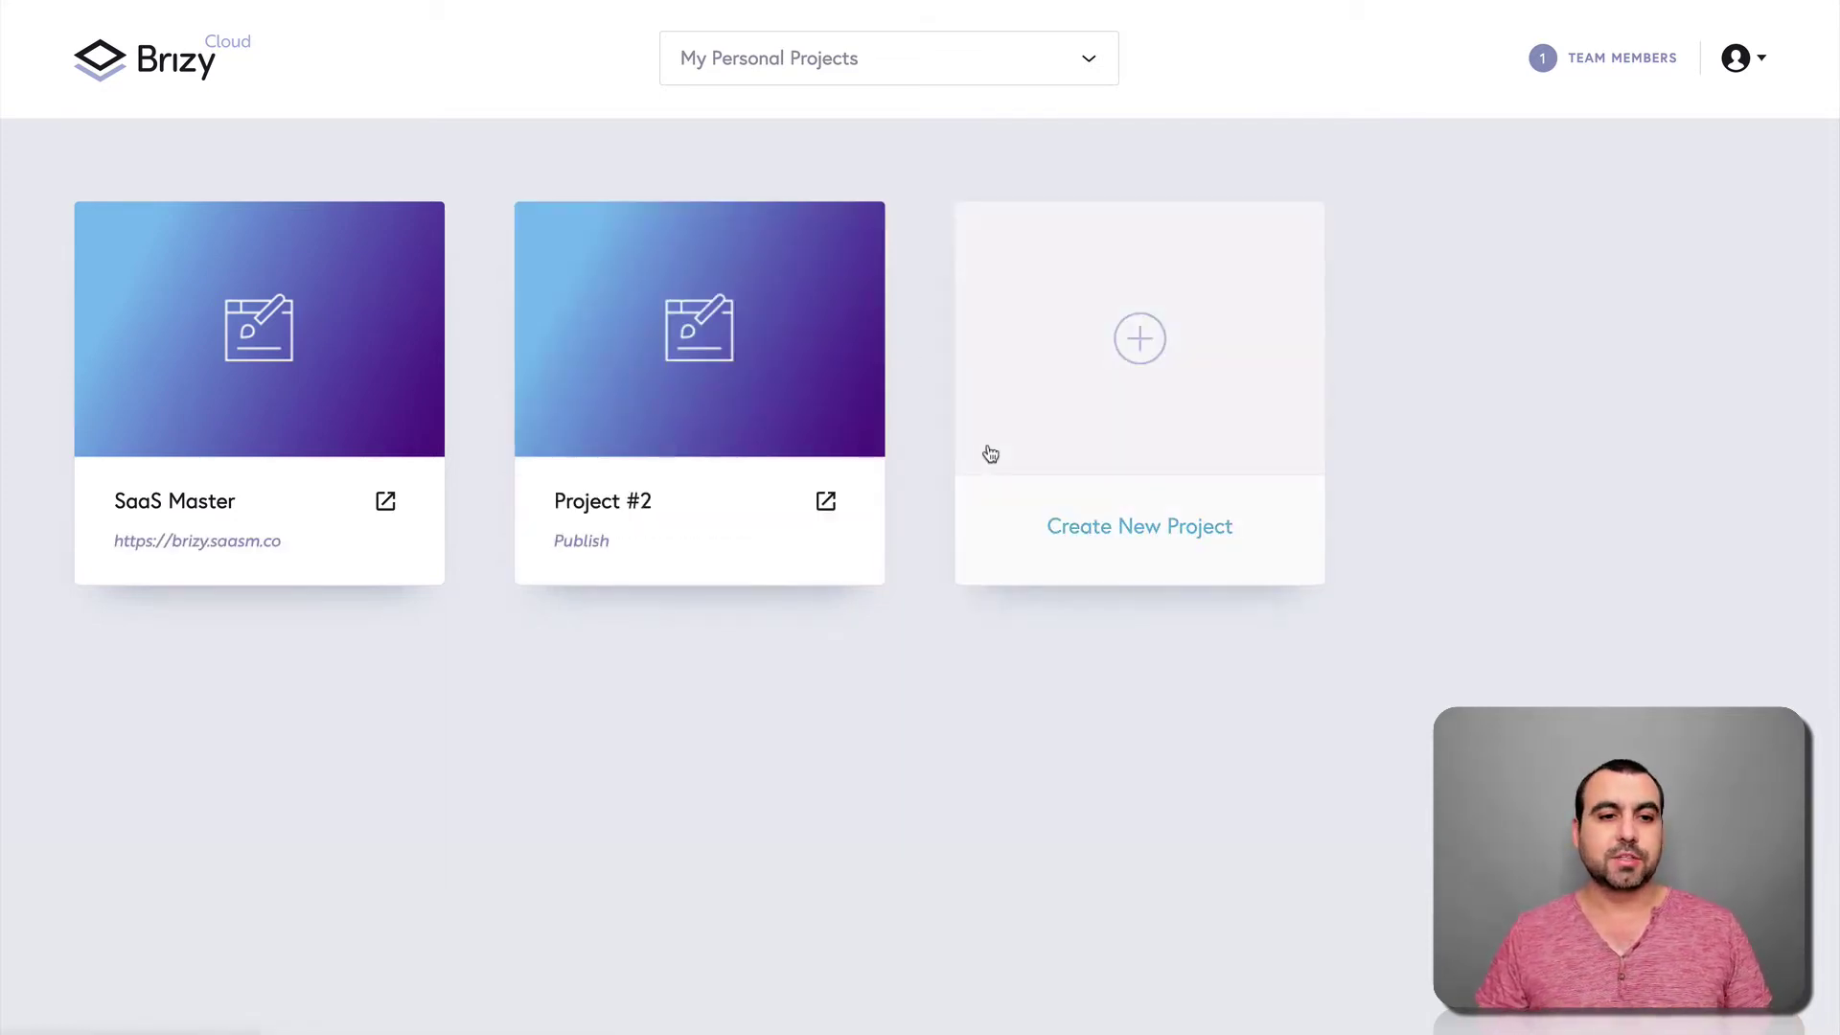
# - Open Project #2 in the editor and bring up the Kit #2 block library on its empty page
pyautogui.moveTo(670, 390)
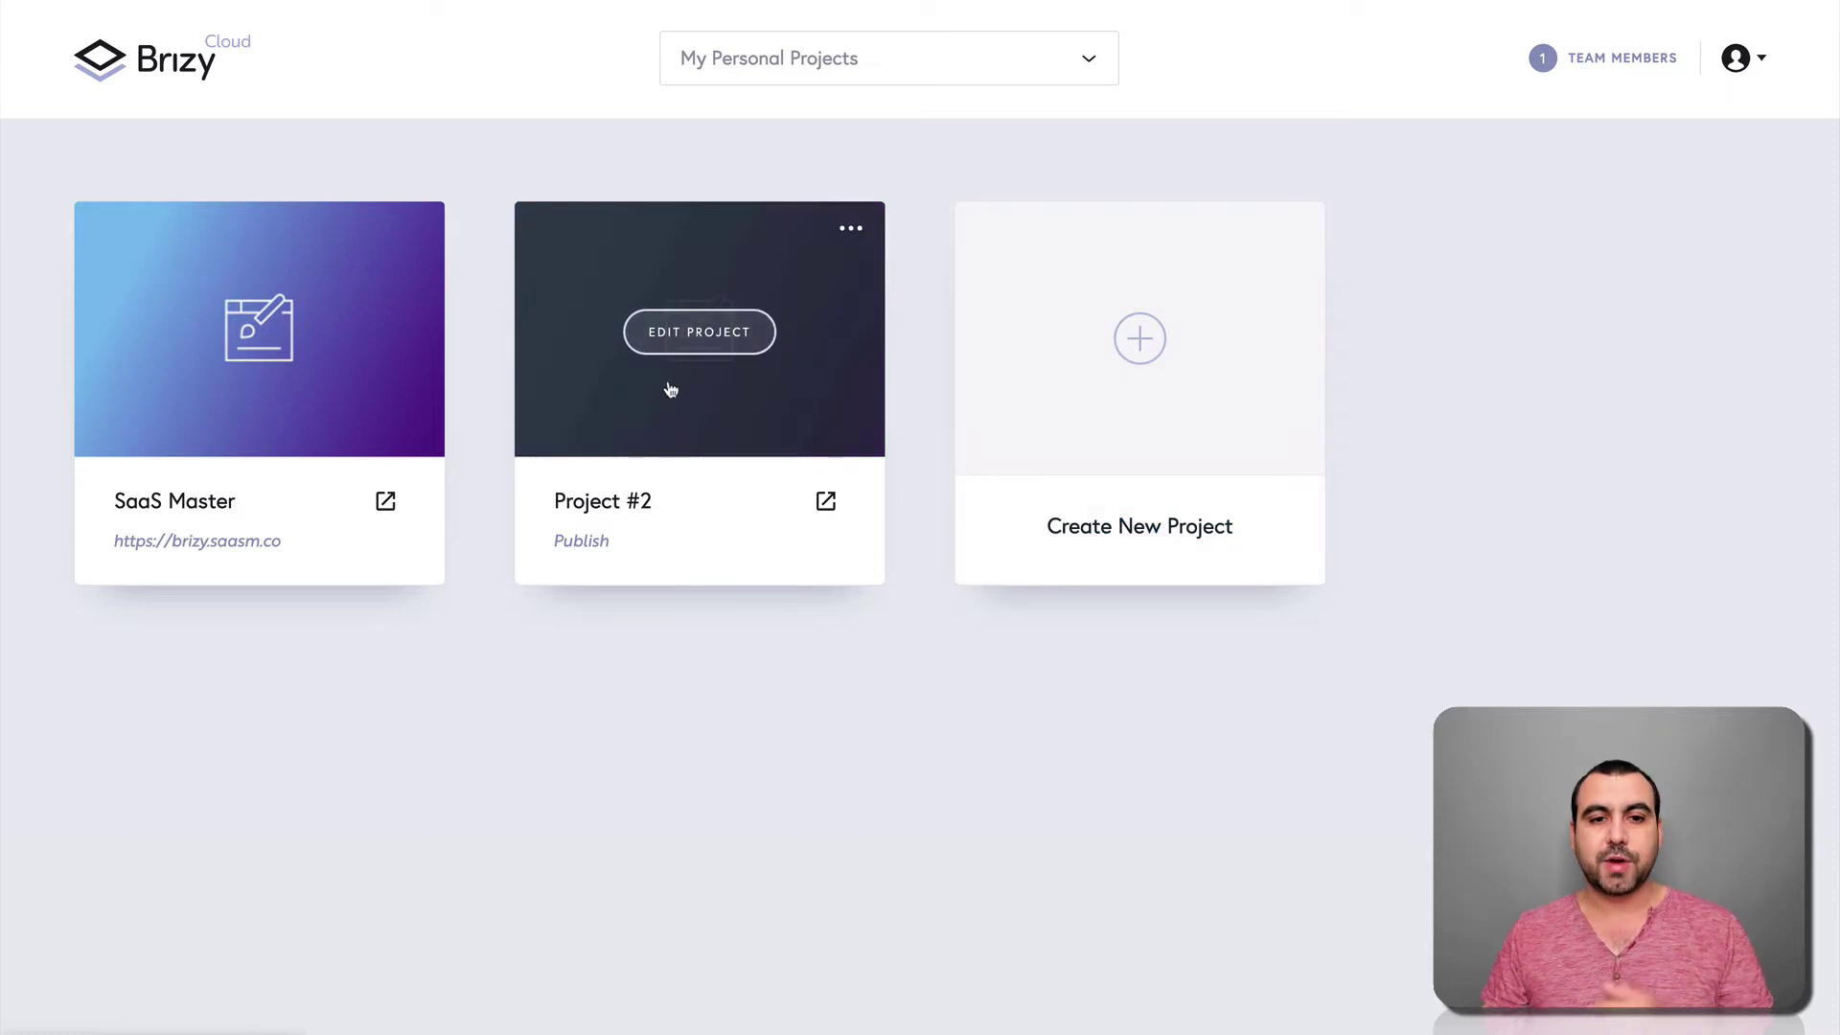
pyautogui.click(700, 329)
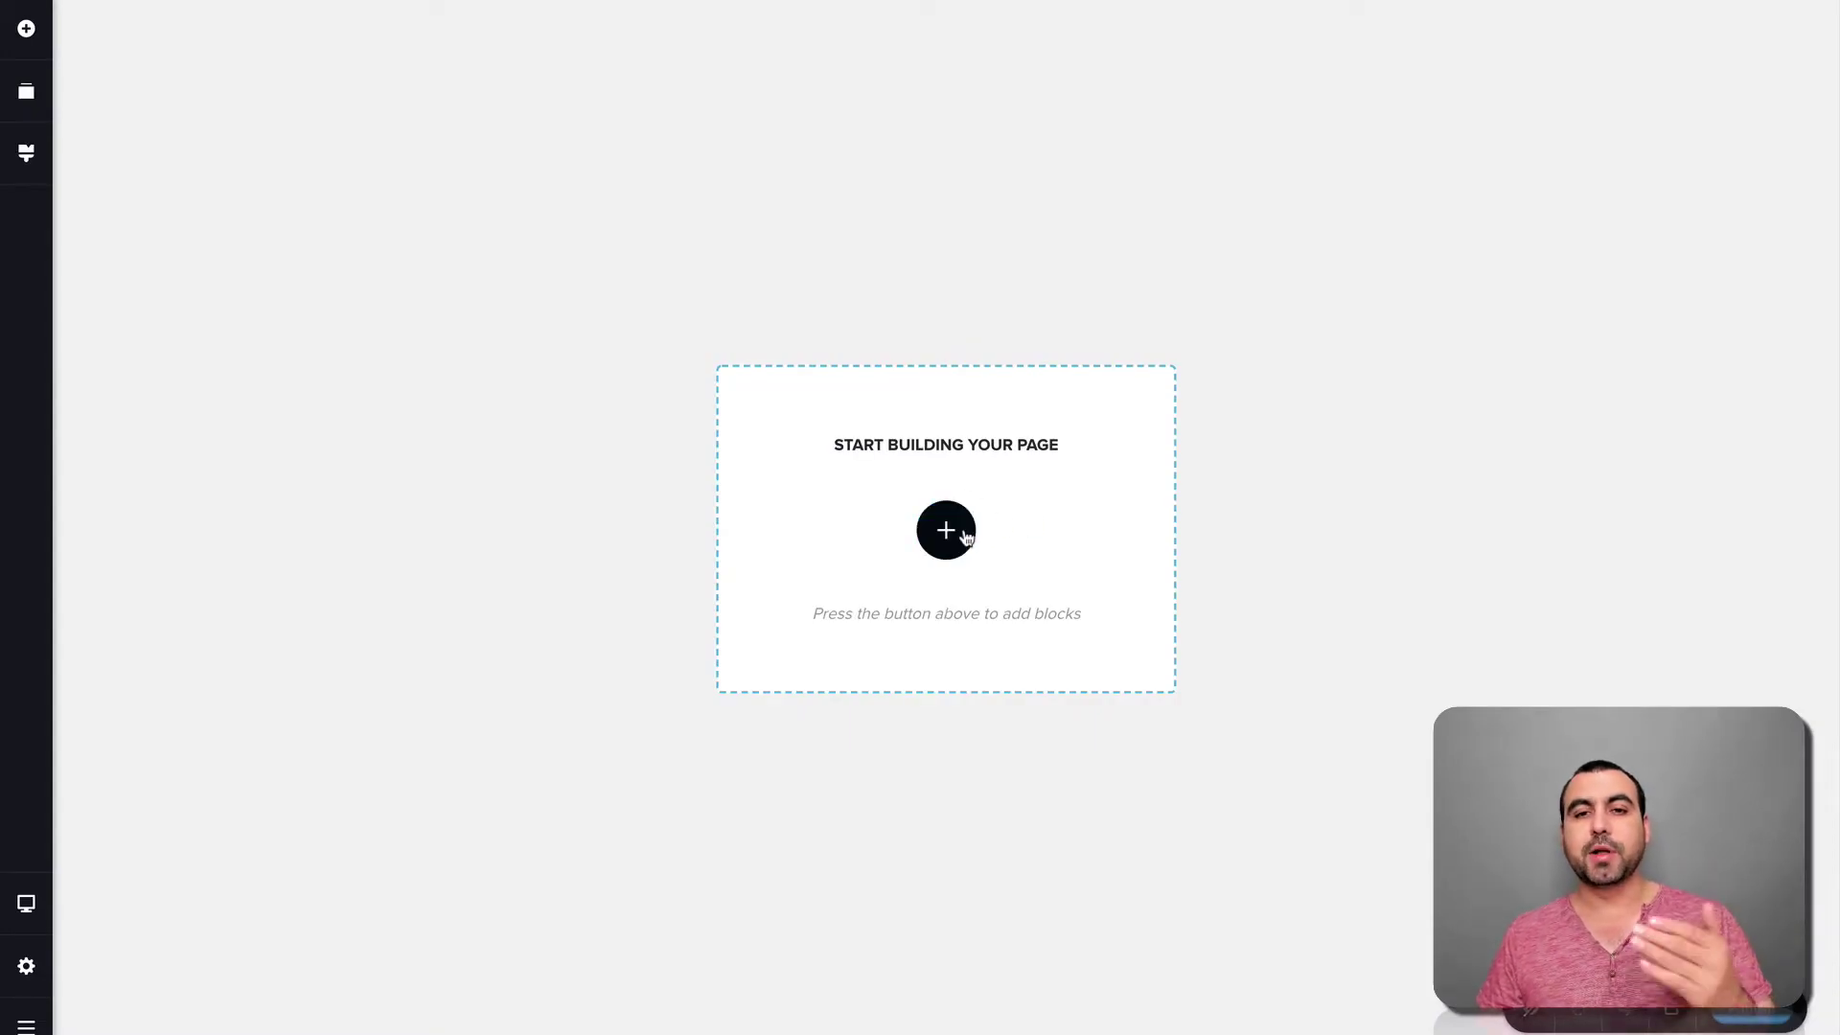
pyautogui.click(966, 534)
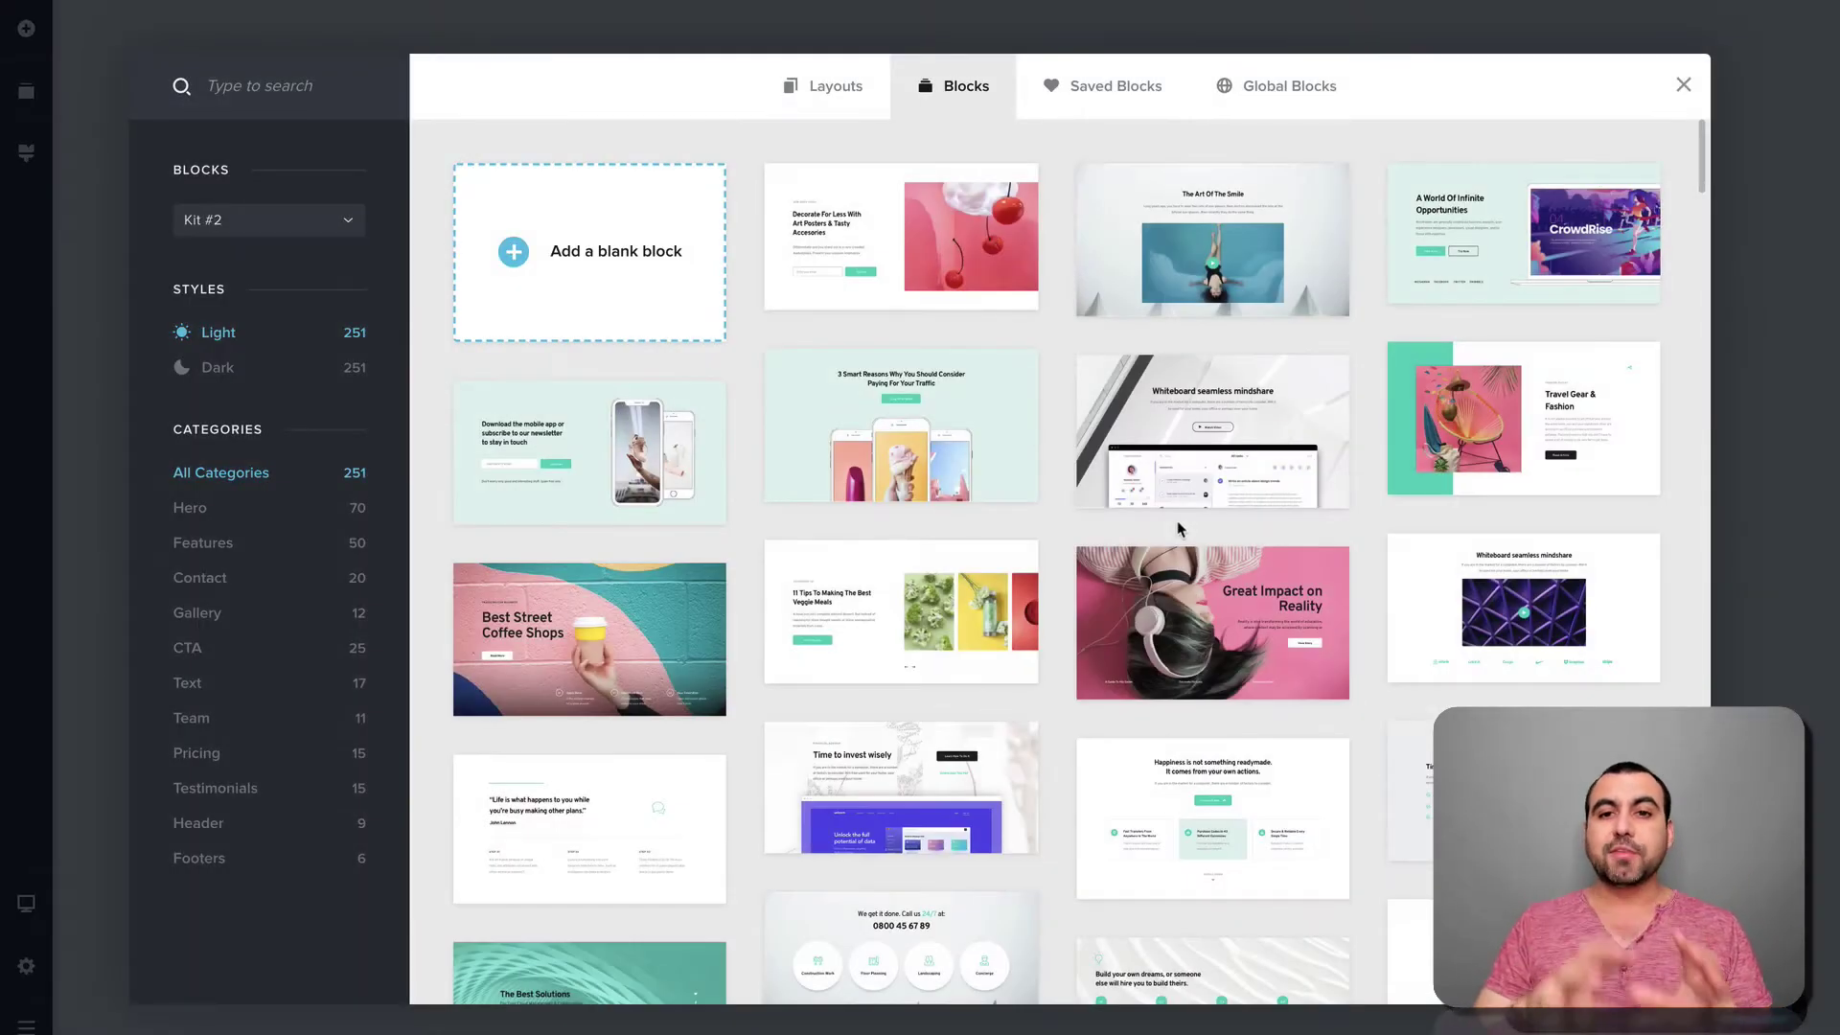
# - Browse the full-page layouts and open the Architekt layout set
pyautogui.click(845, 92)
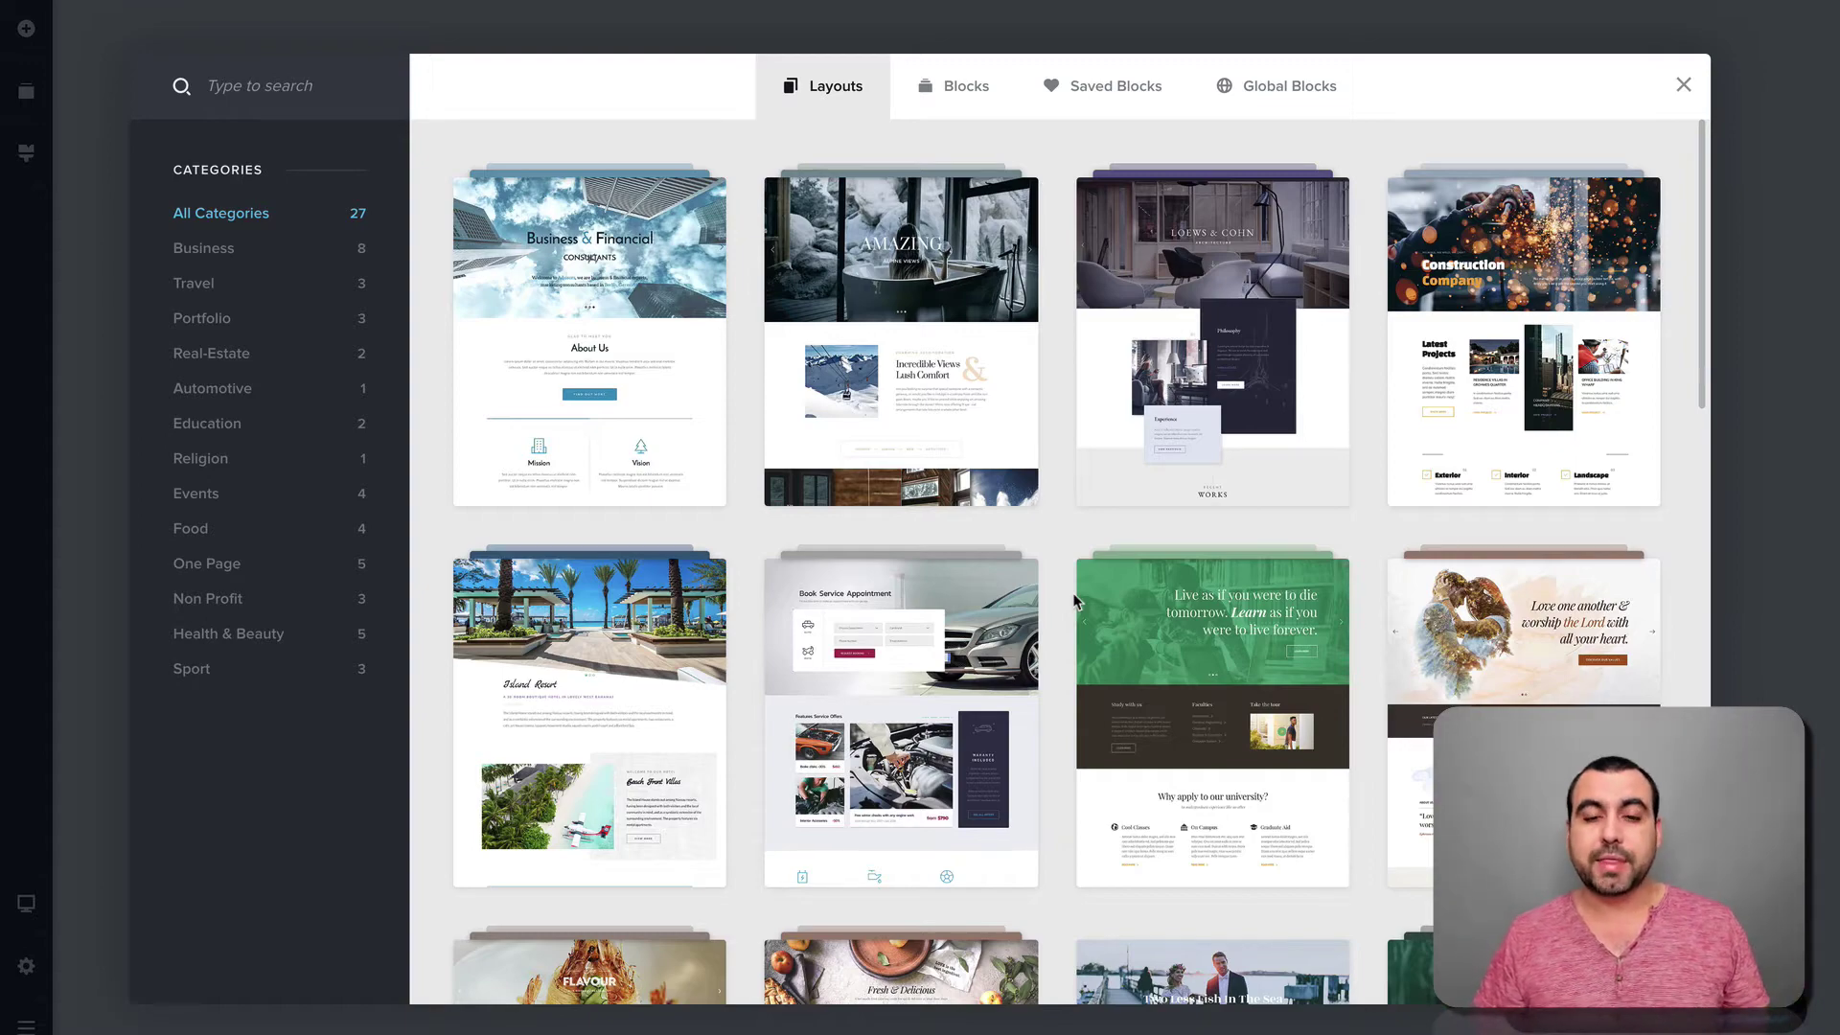
pyautogui.scroll(-6, 1134, 535)
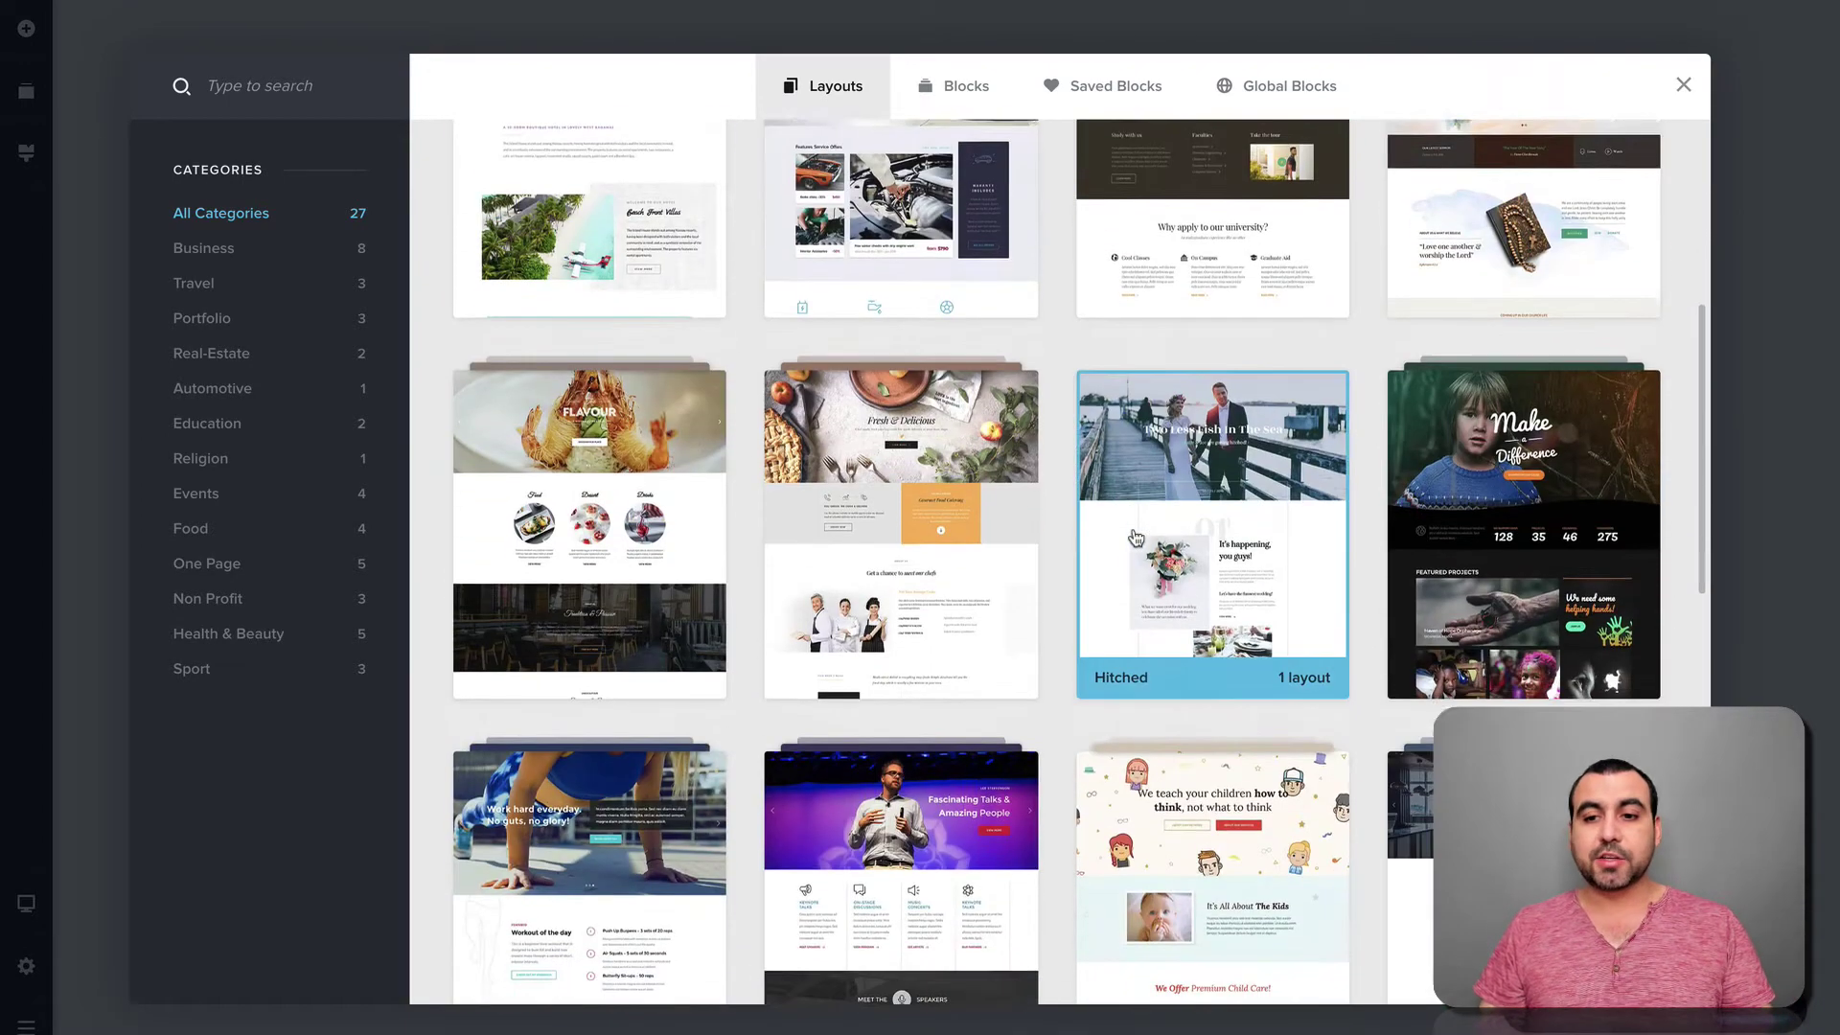
pyautogui.scroll(-6, 1134, 535)
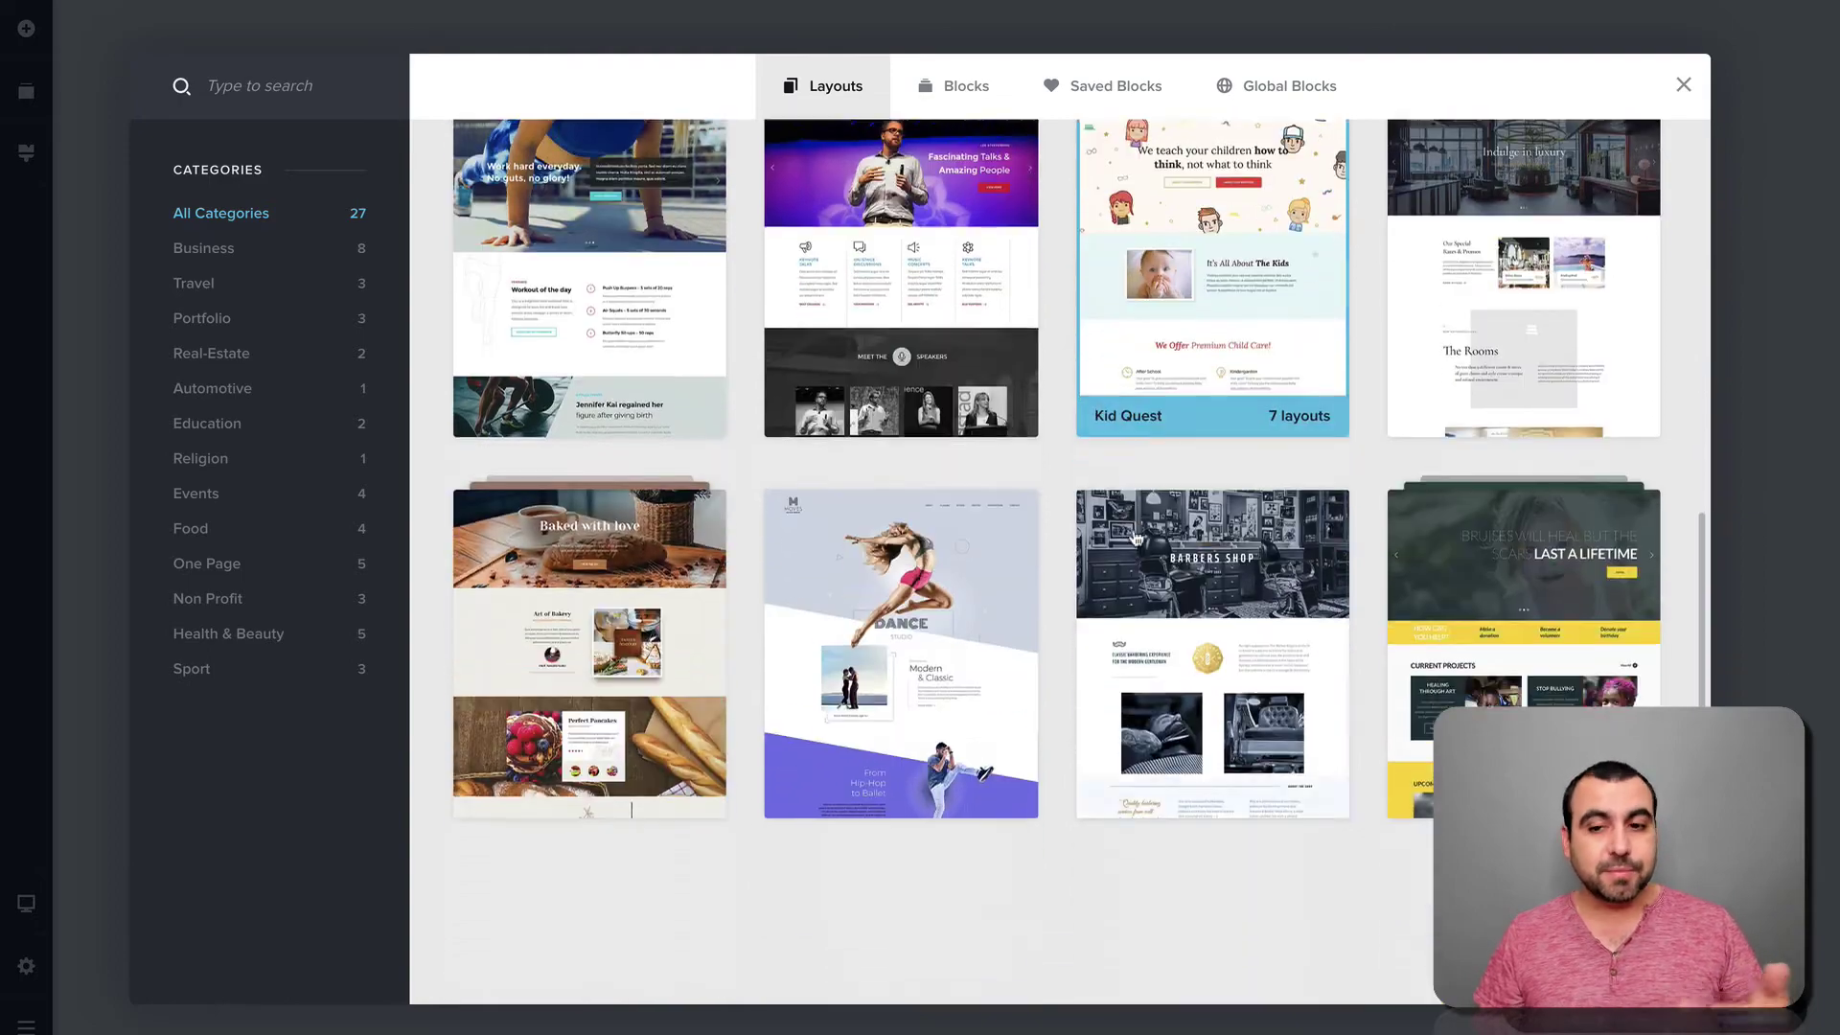
pyautogui.scroll(10, 1136, 539)
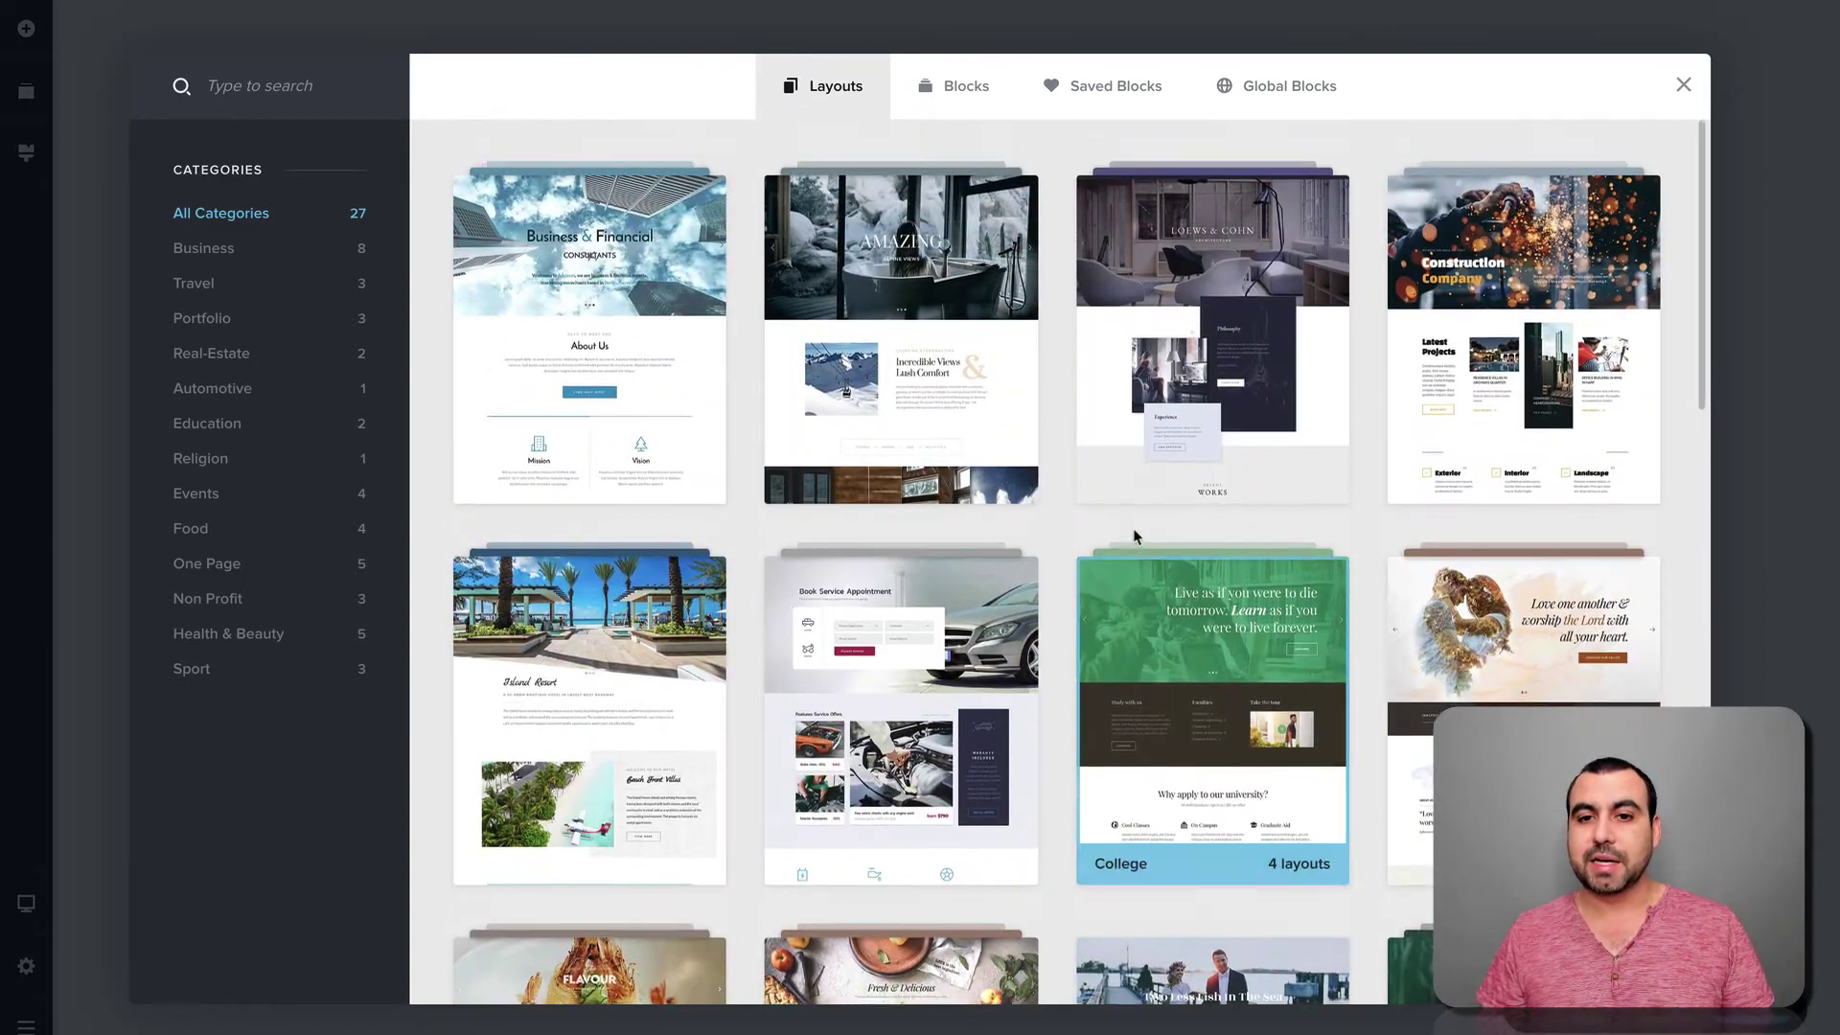
pyautogui.click(1273, 276)
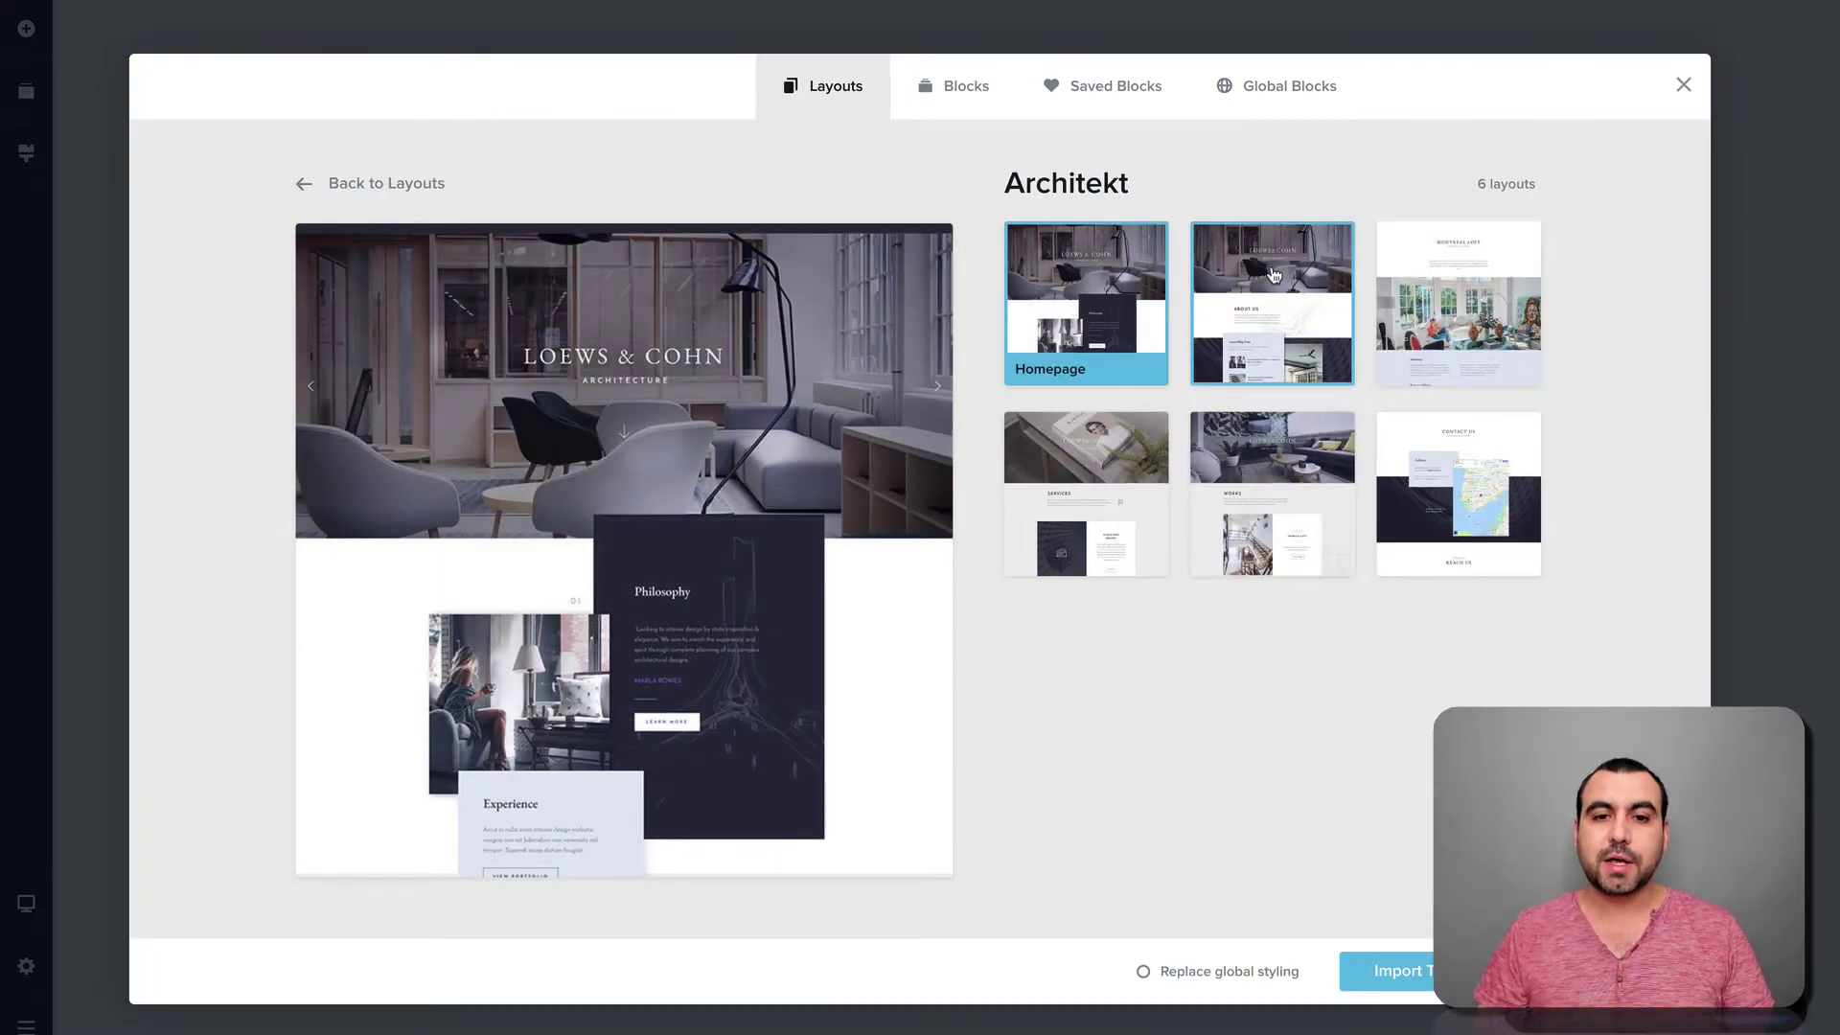
# - Preview Architekt's About, Portfolio, Contact and Works pages, then import the About page
pyautogui.scroll(-10, 756, 642)
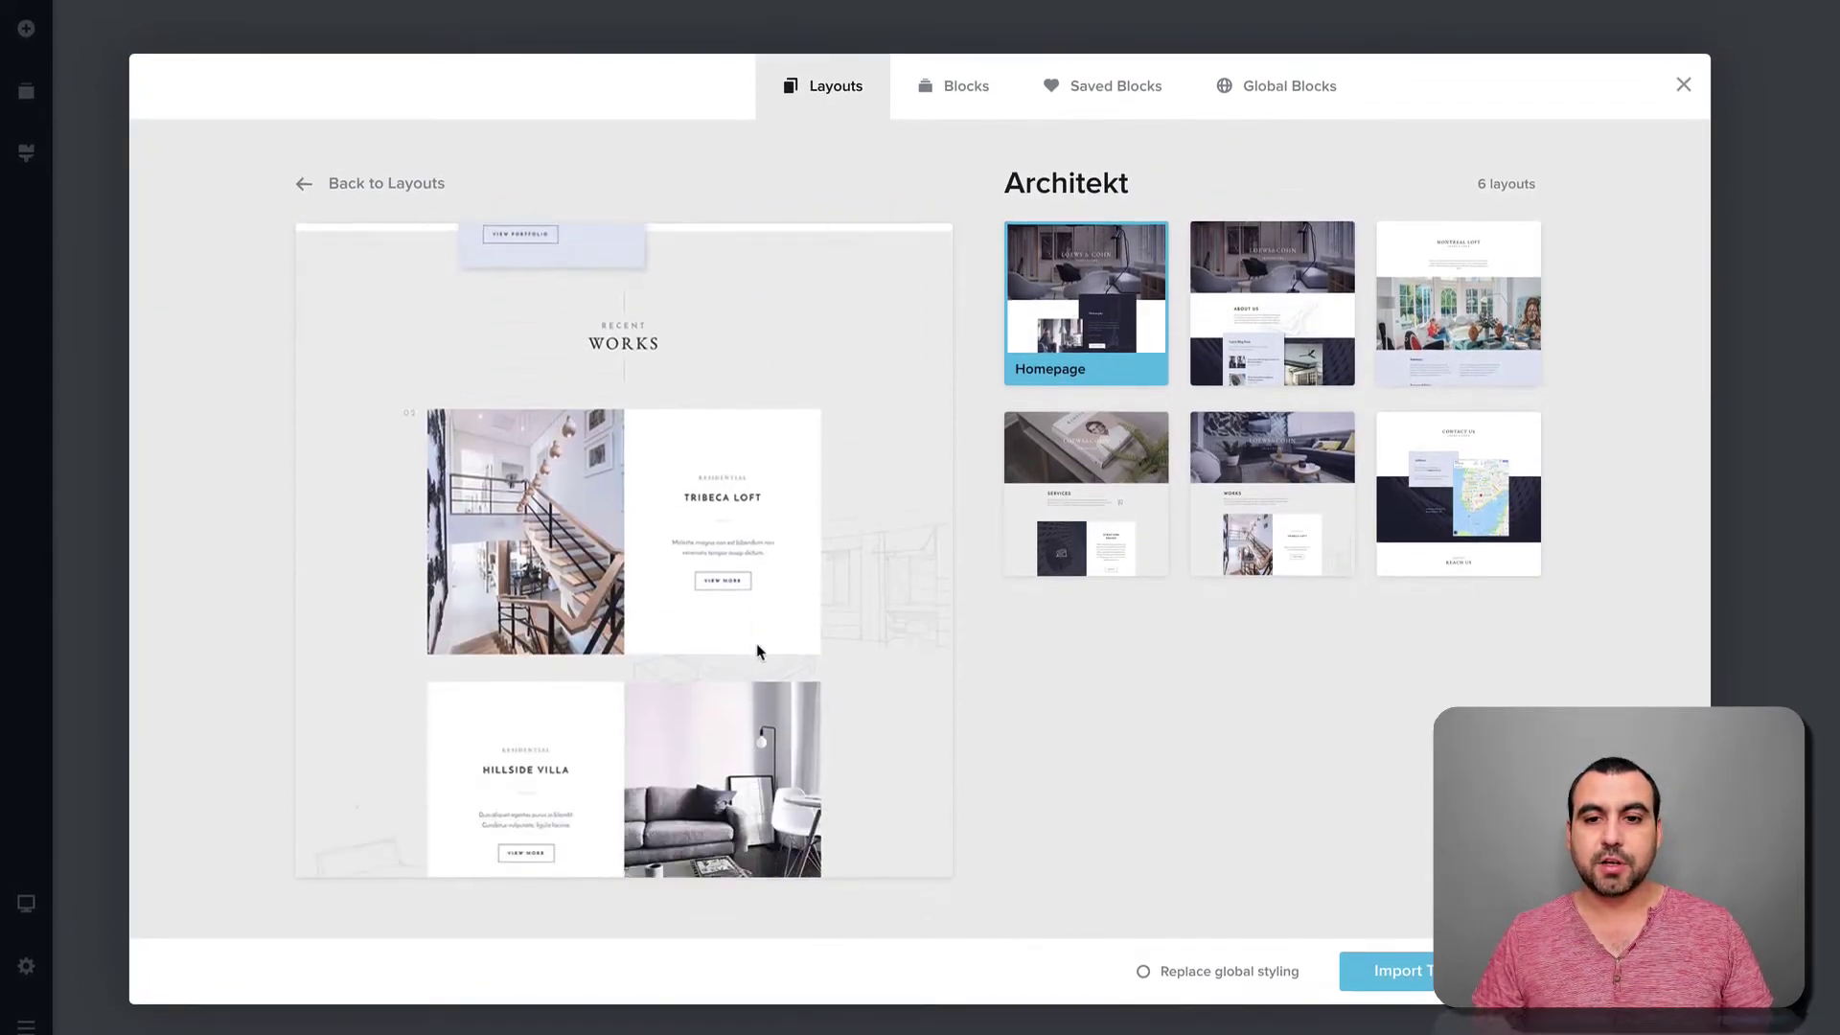
pyautogui.click(1258, 352)
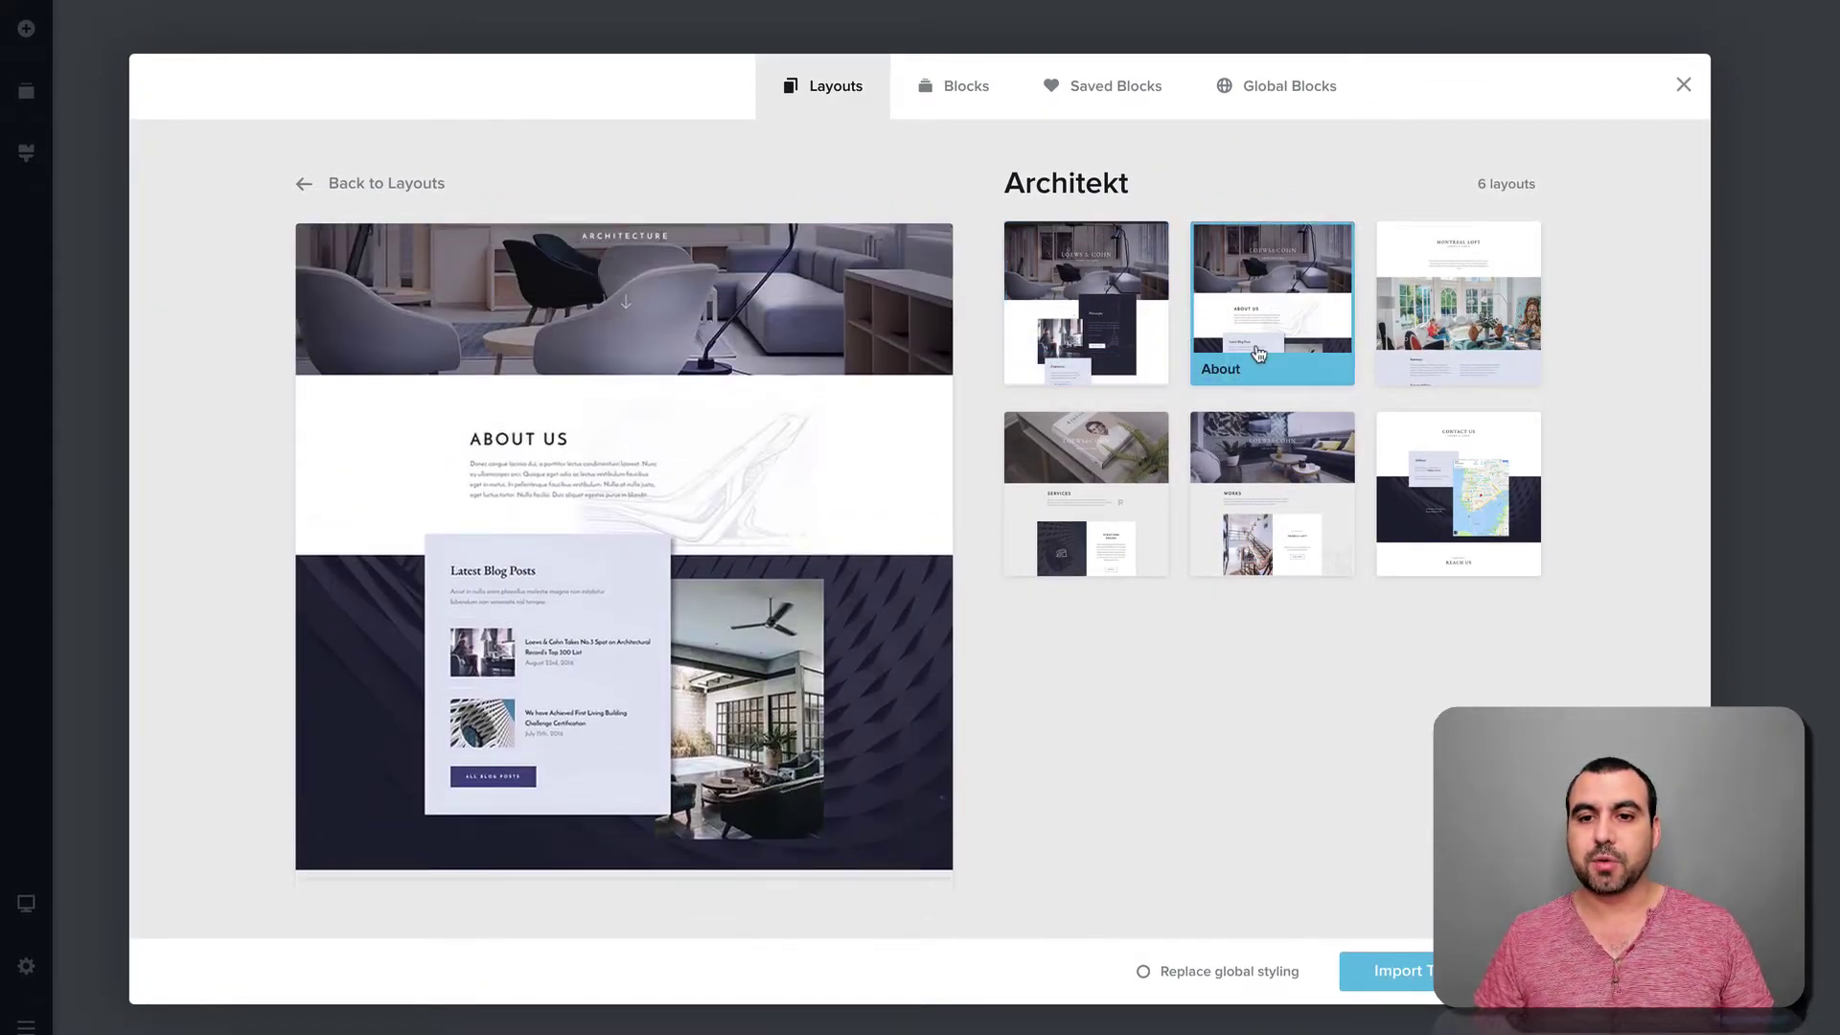
pyautogui.click(1428, 328)
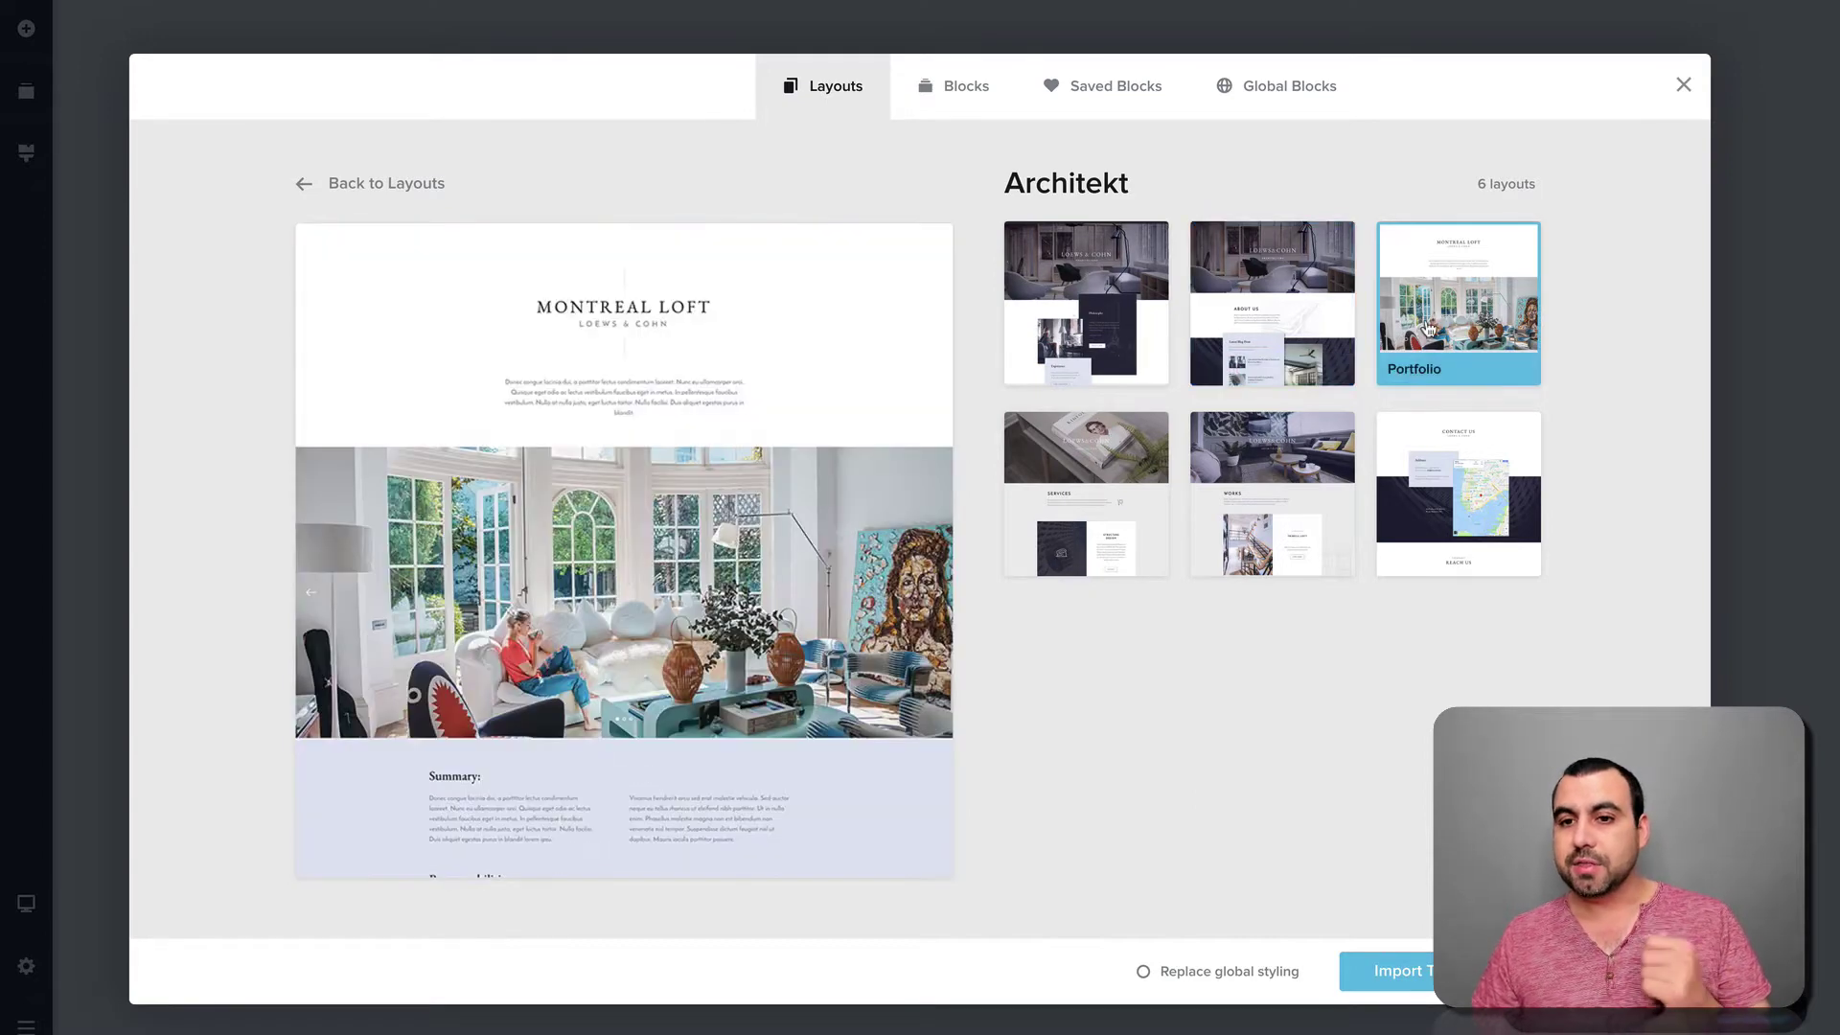
pyautogui.click(1440, 542)
pyautogui.click(1289, 503)
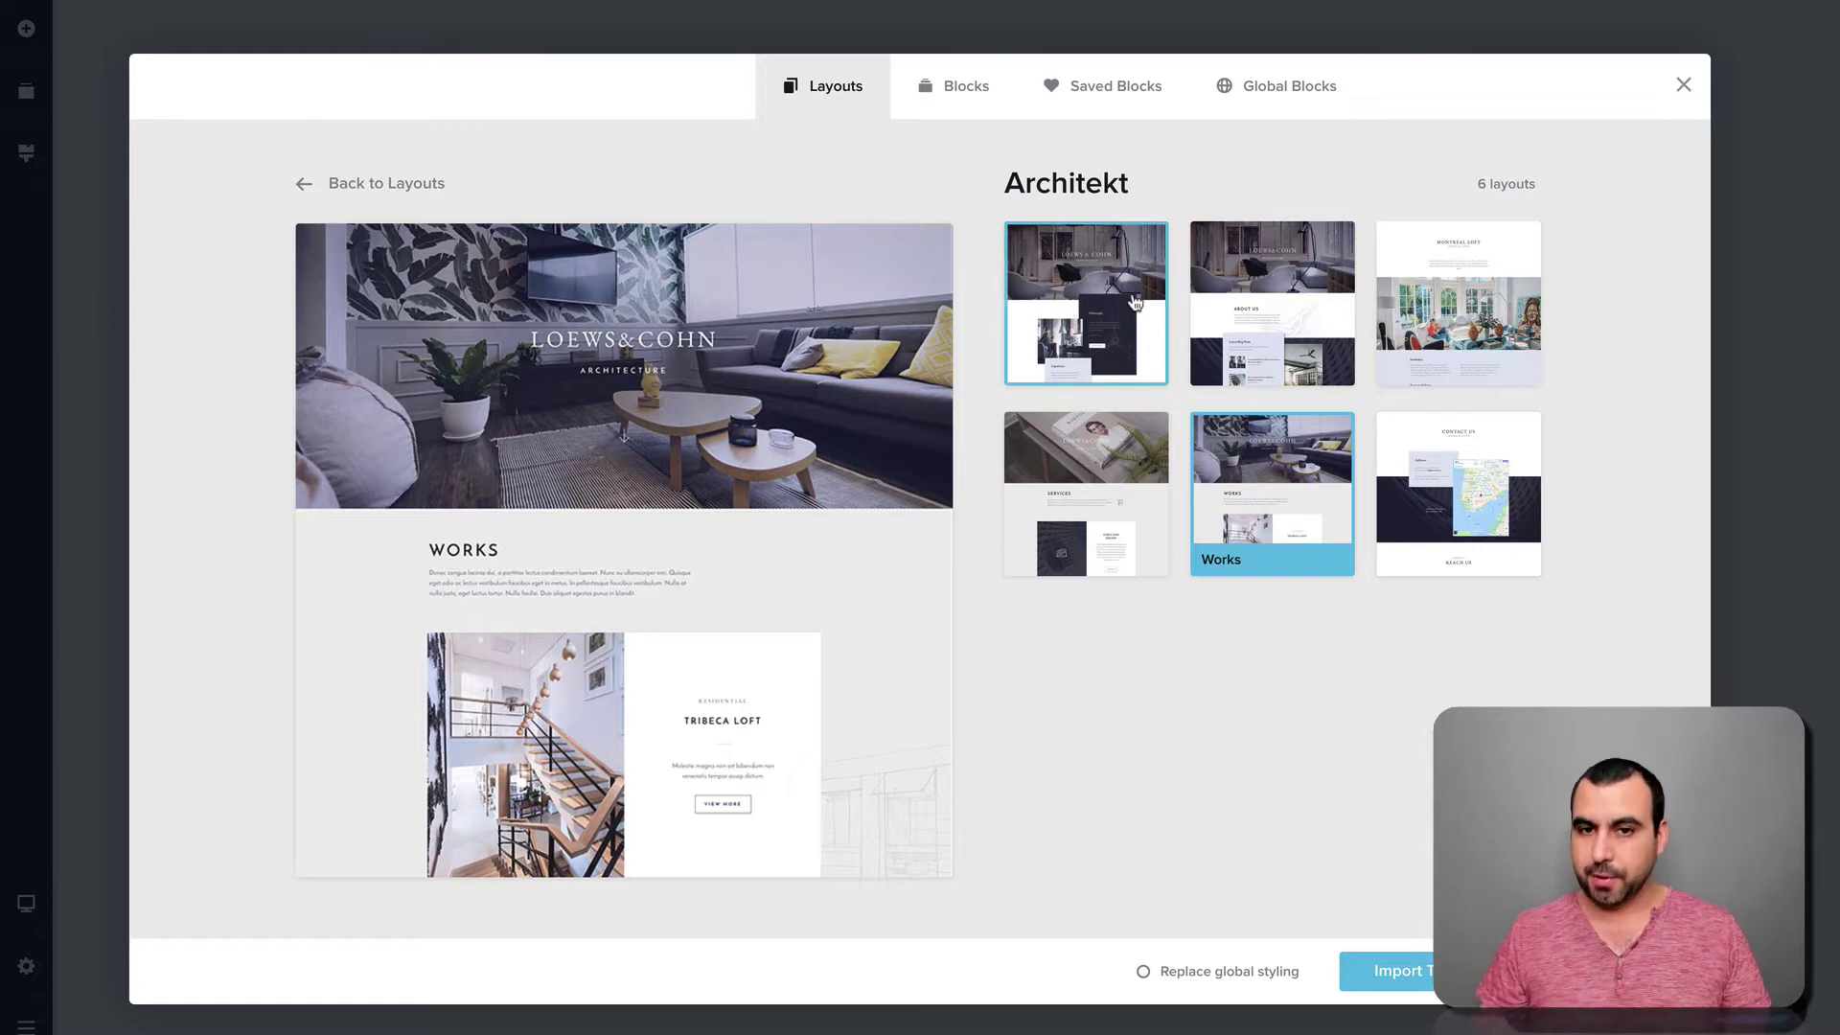
pyautogui.click(1272, 304)
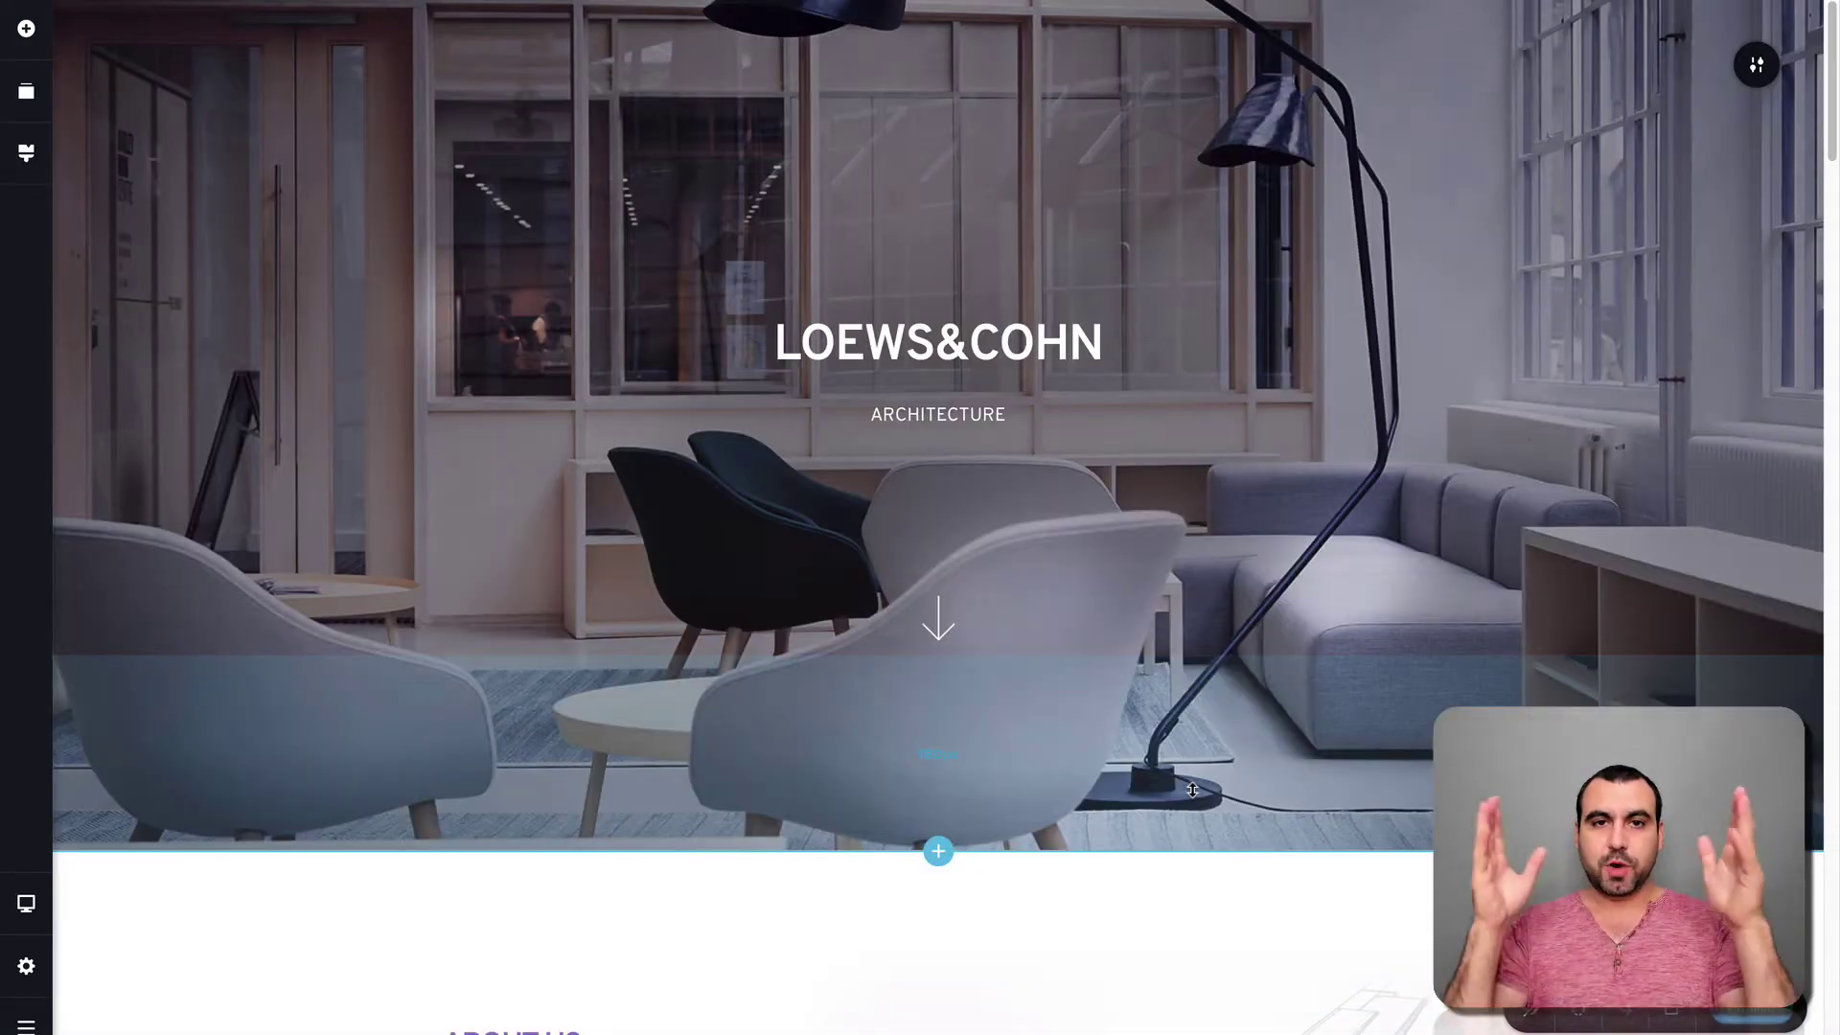
# - Start a new block below the contact-form section at the bottom of the page
pyautogui.scroll(-3, 1192, 789)
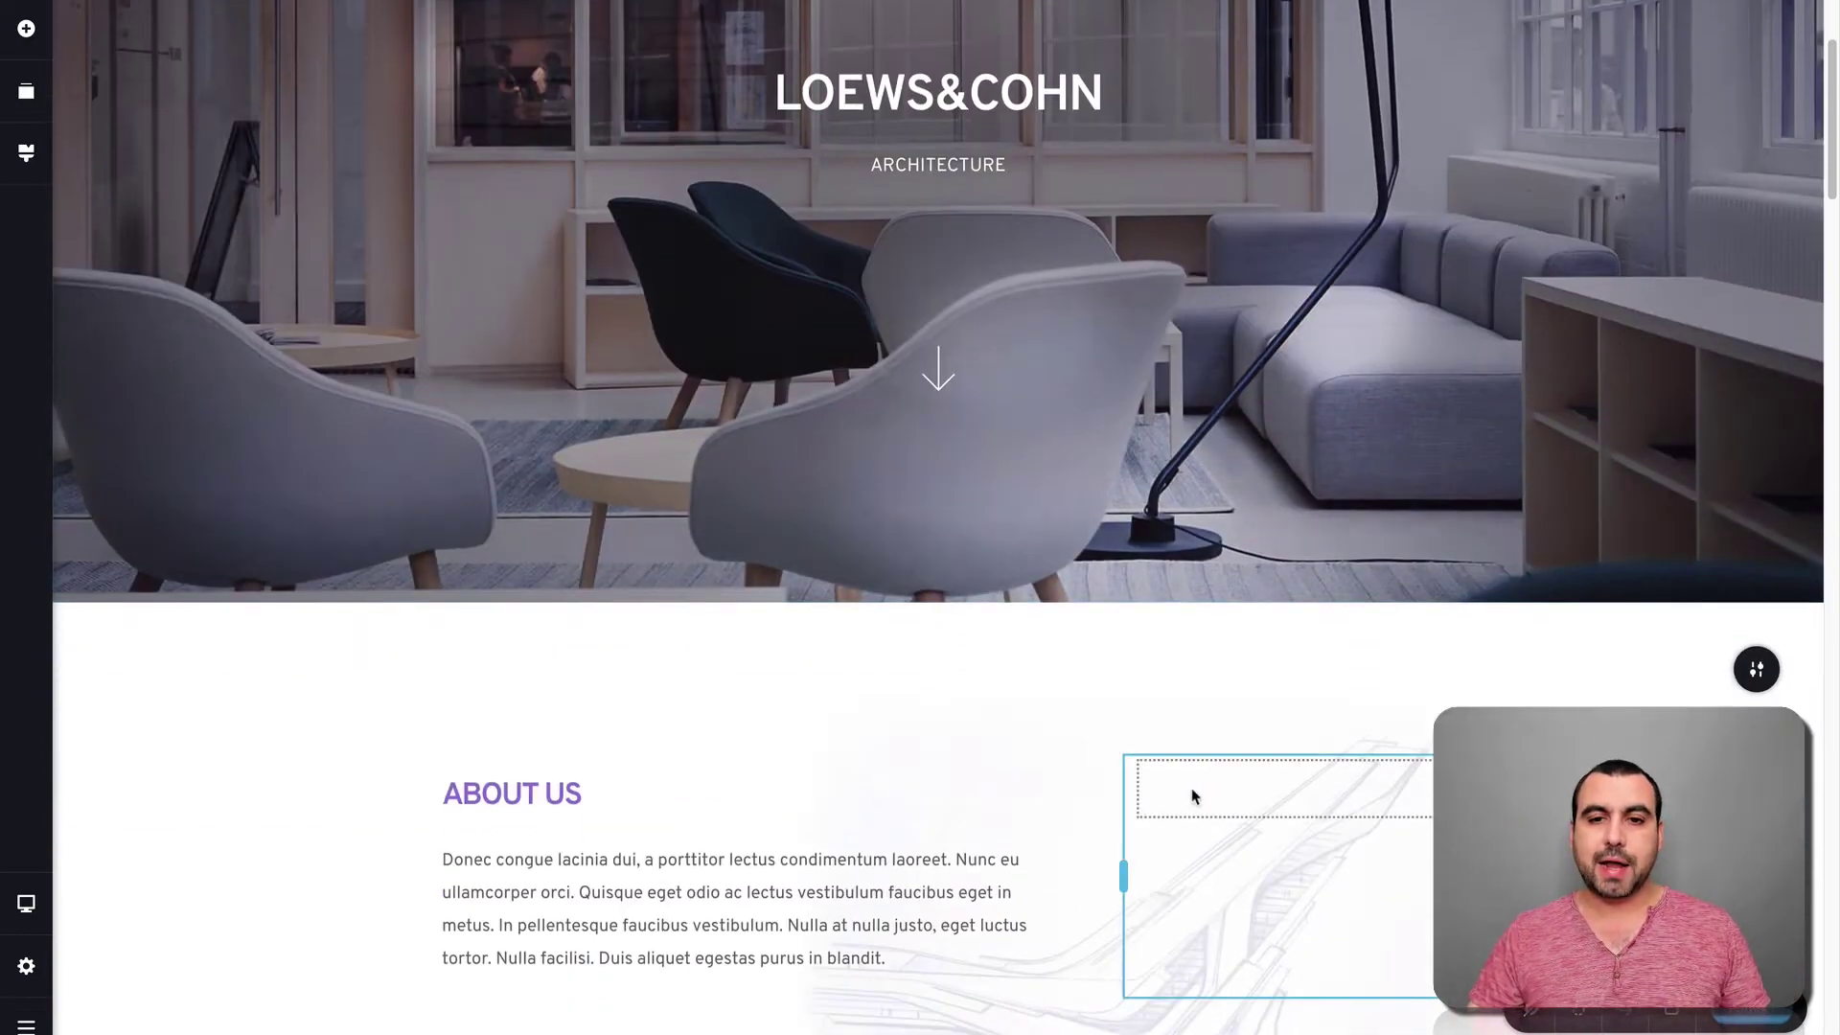
pyautogui.scroll(-4, 1192, 791)
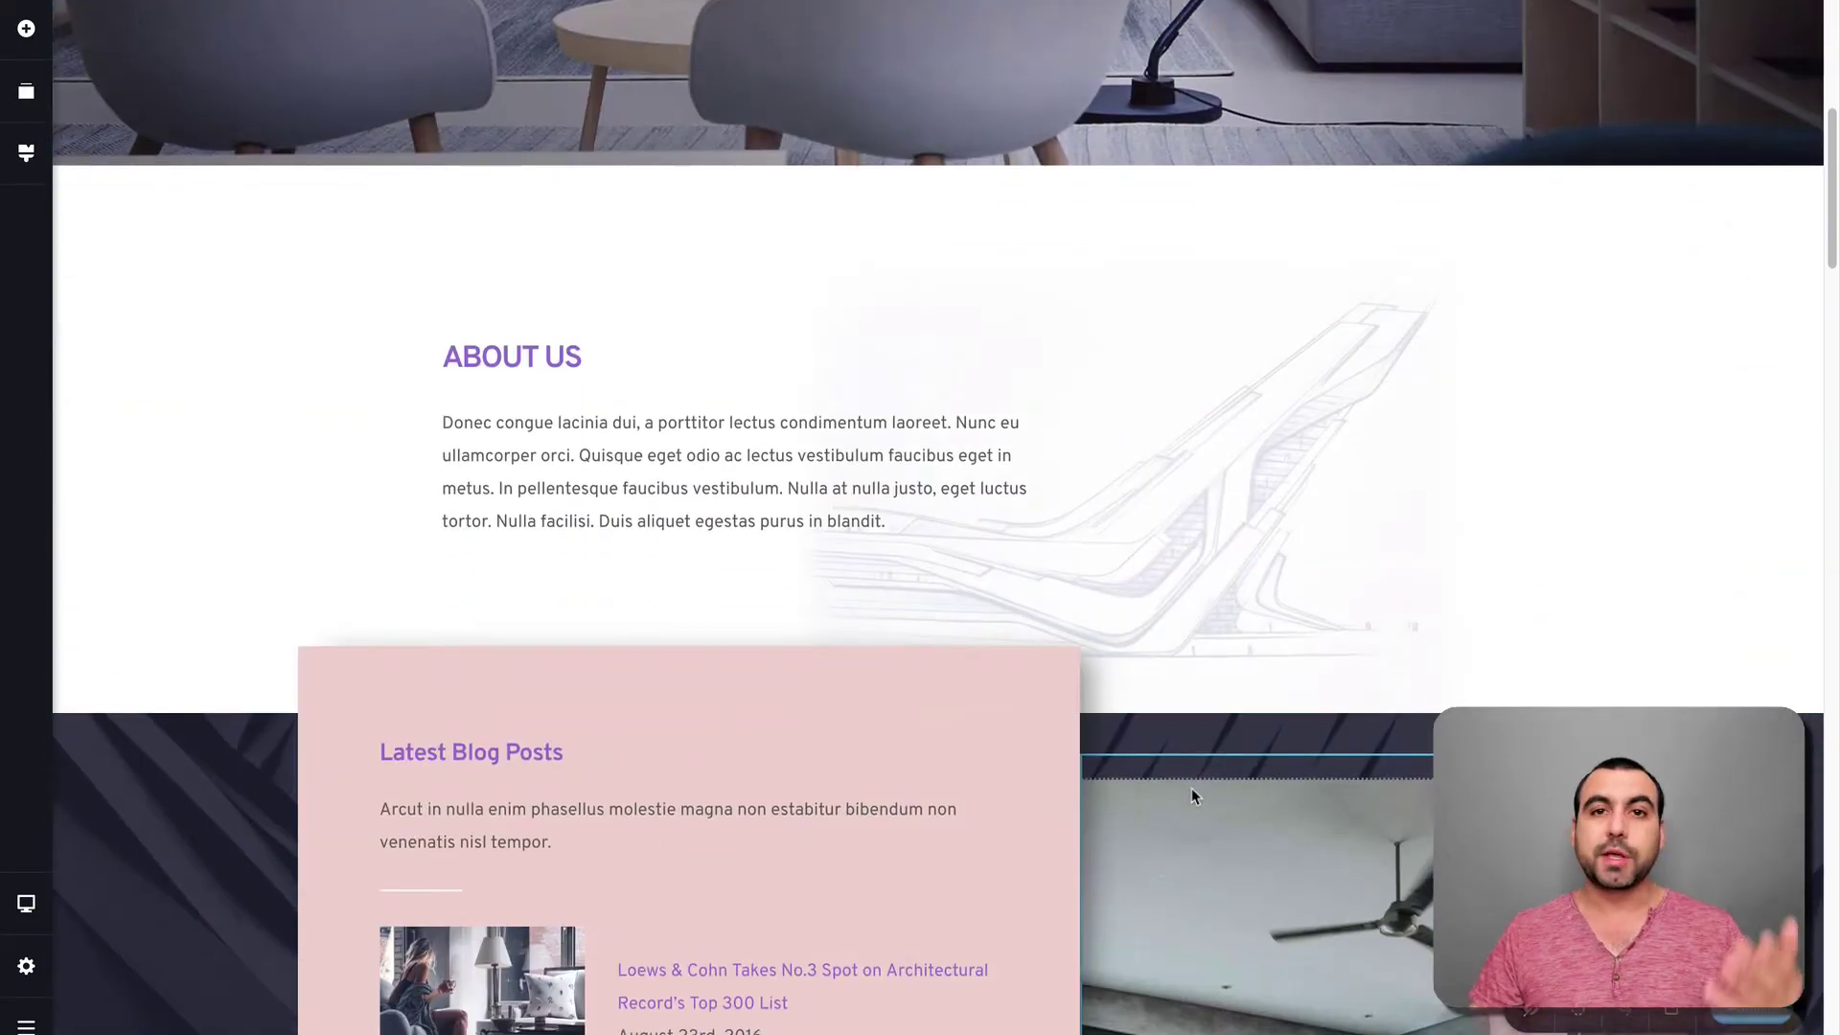
pyautogui.scroll(-15, 1192, 788)
pyautogui.scroll(-15, 1192, 788)
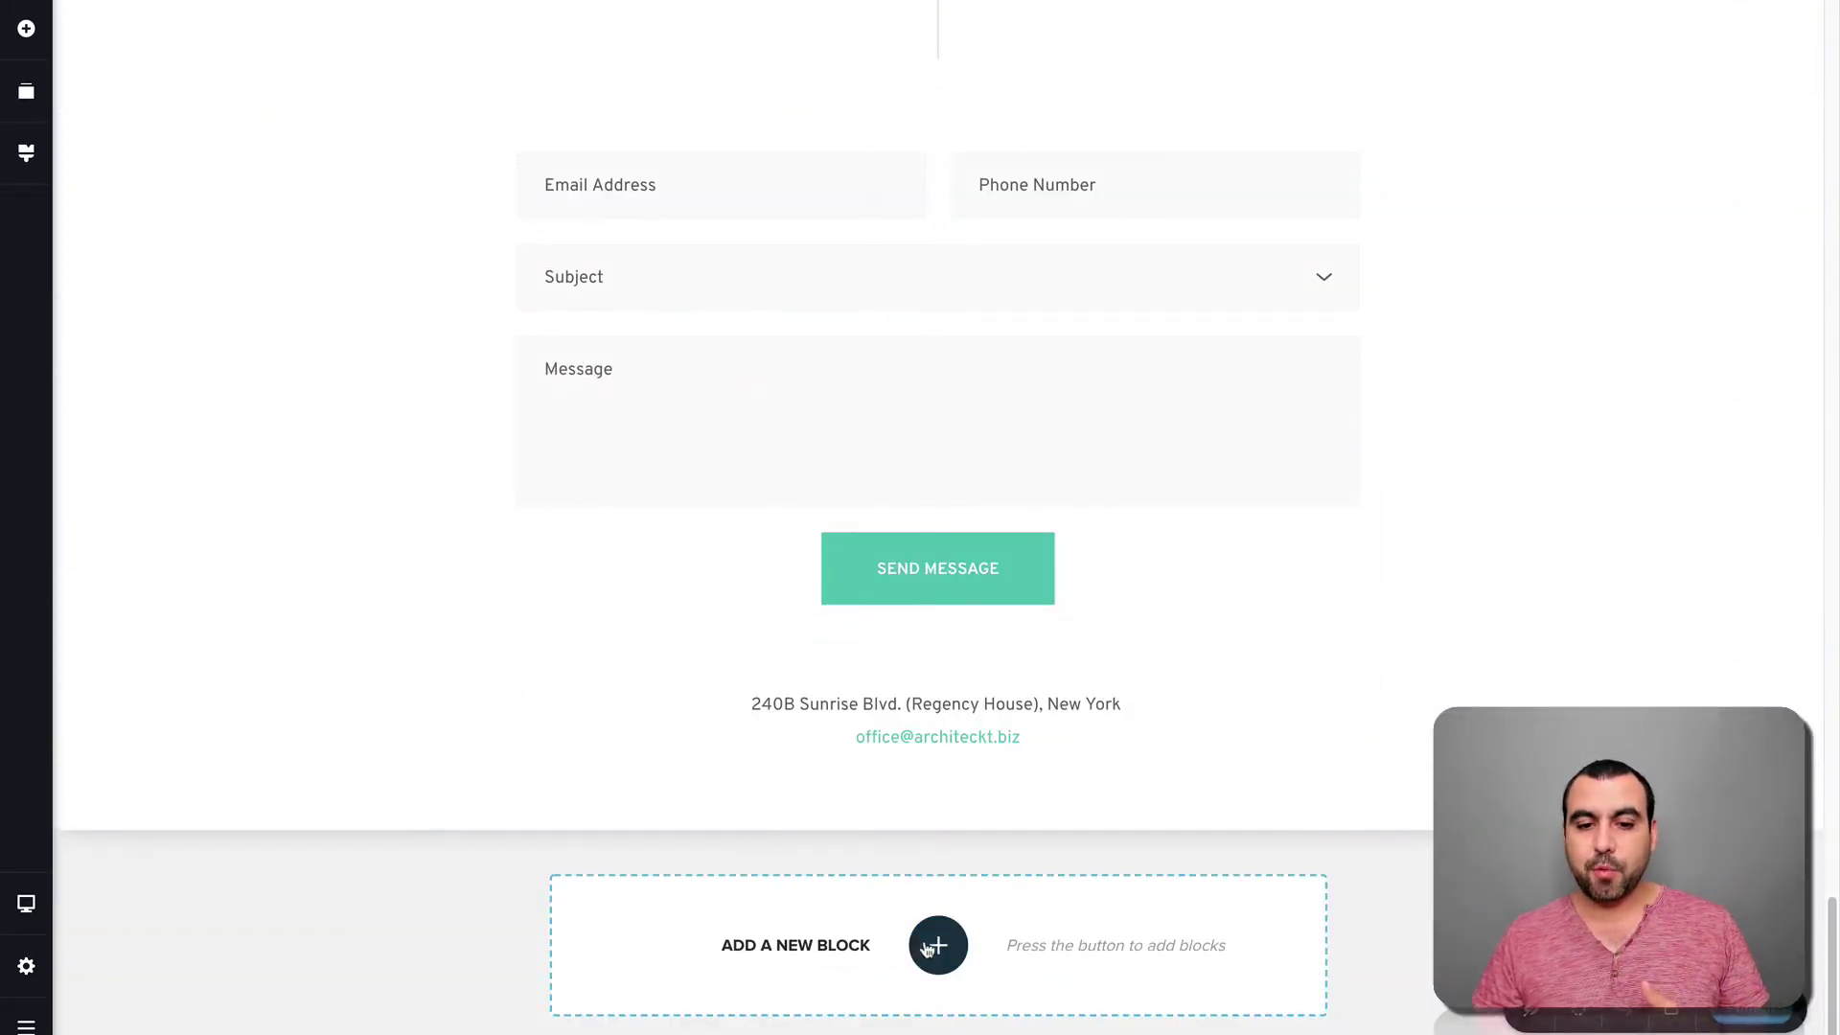
pyautogui.click(938, 945)
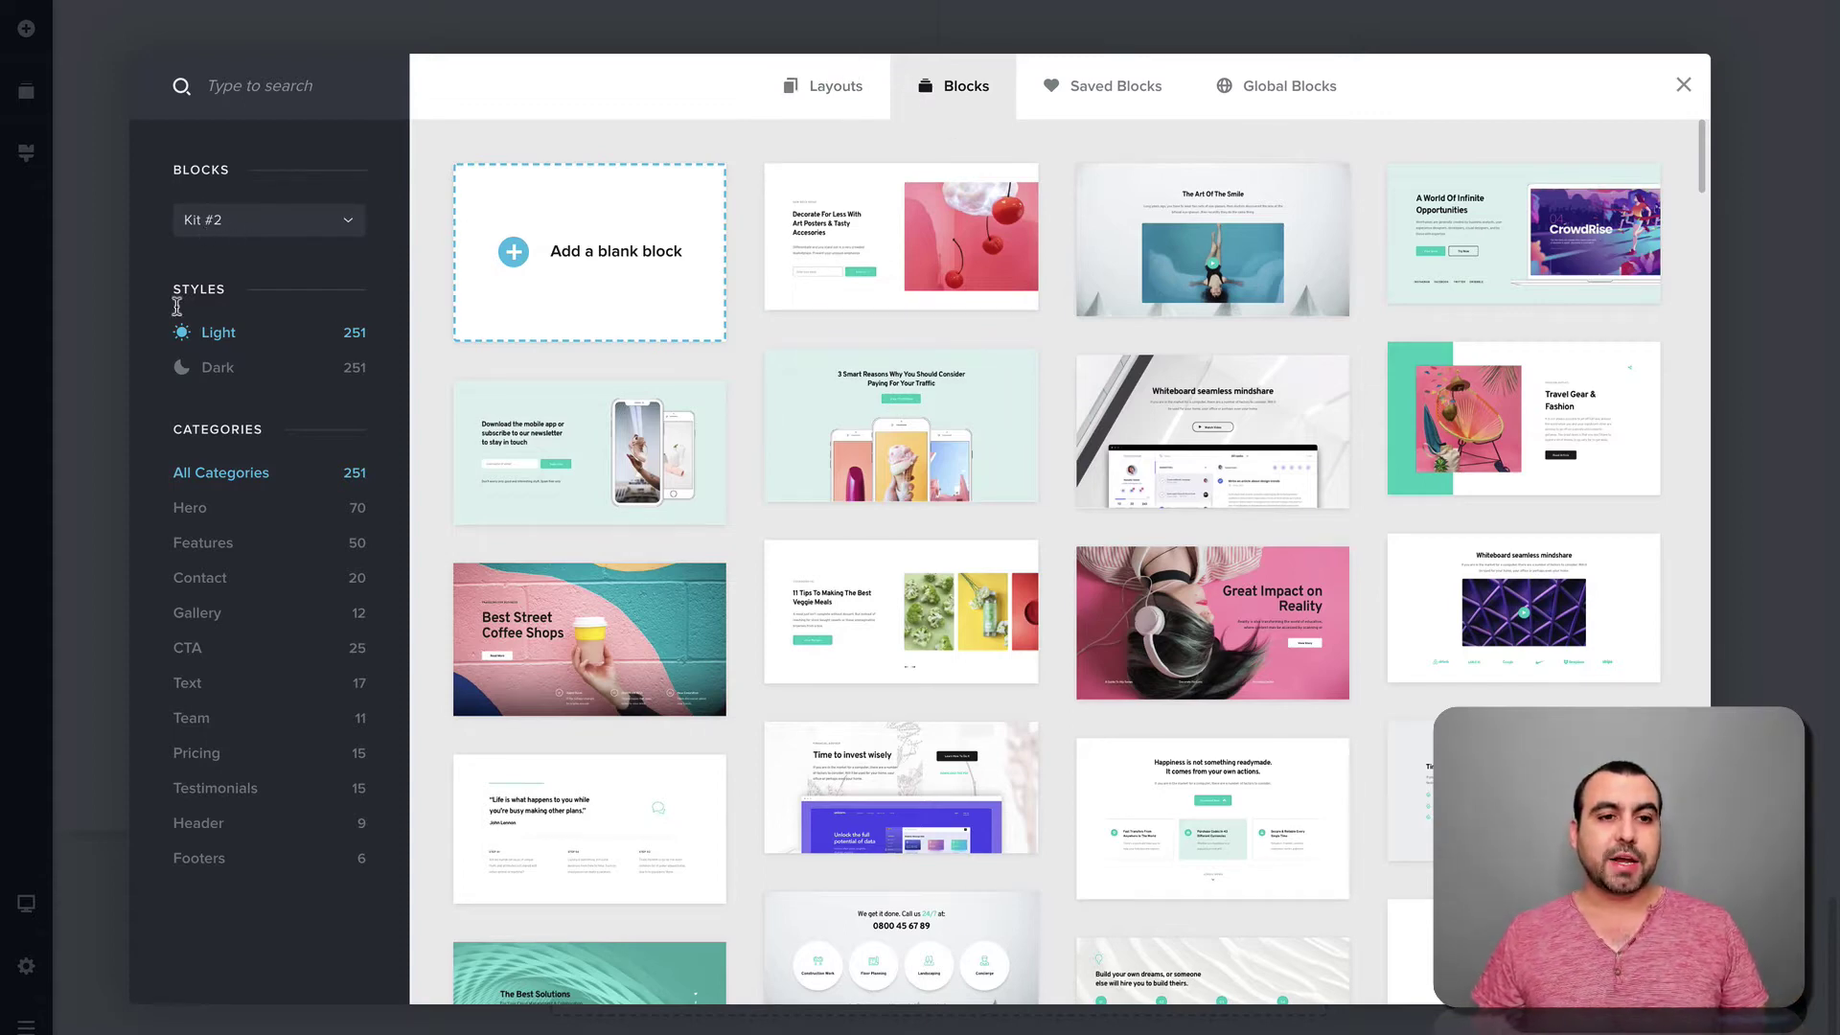
# - Switch the blocks to Dark style and insert the Time to invest wisely block
pyautogui.click(201, 370)
pyautogui.click(241, 341)
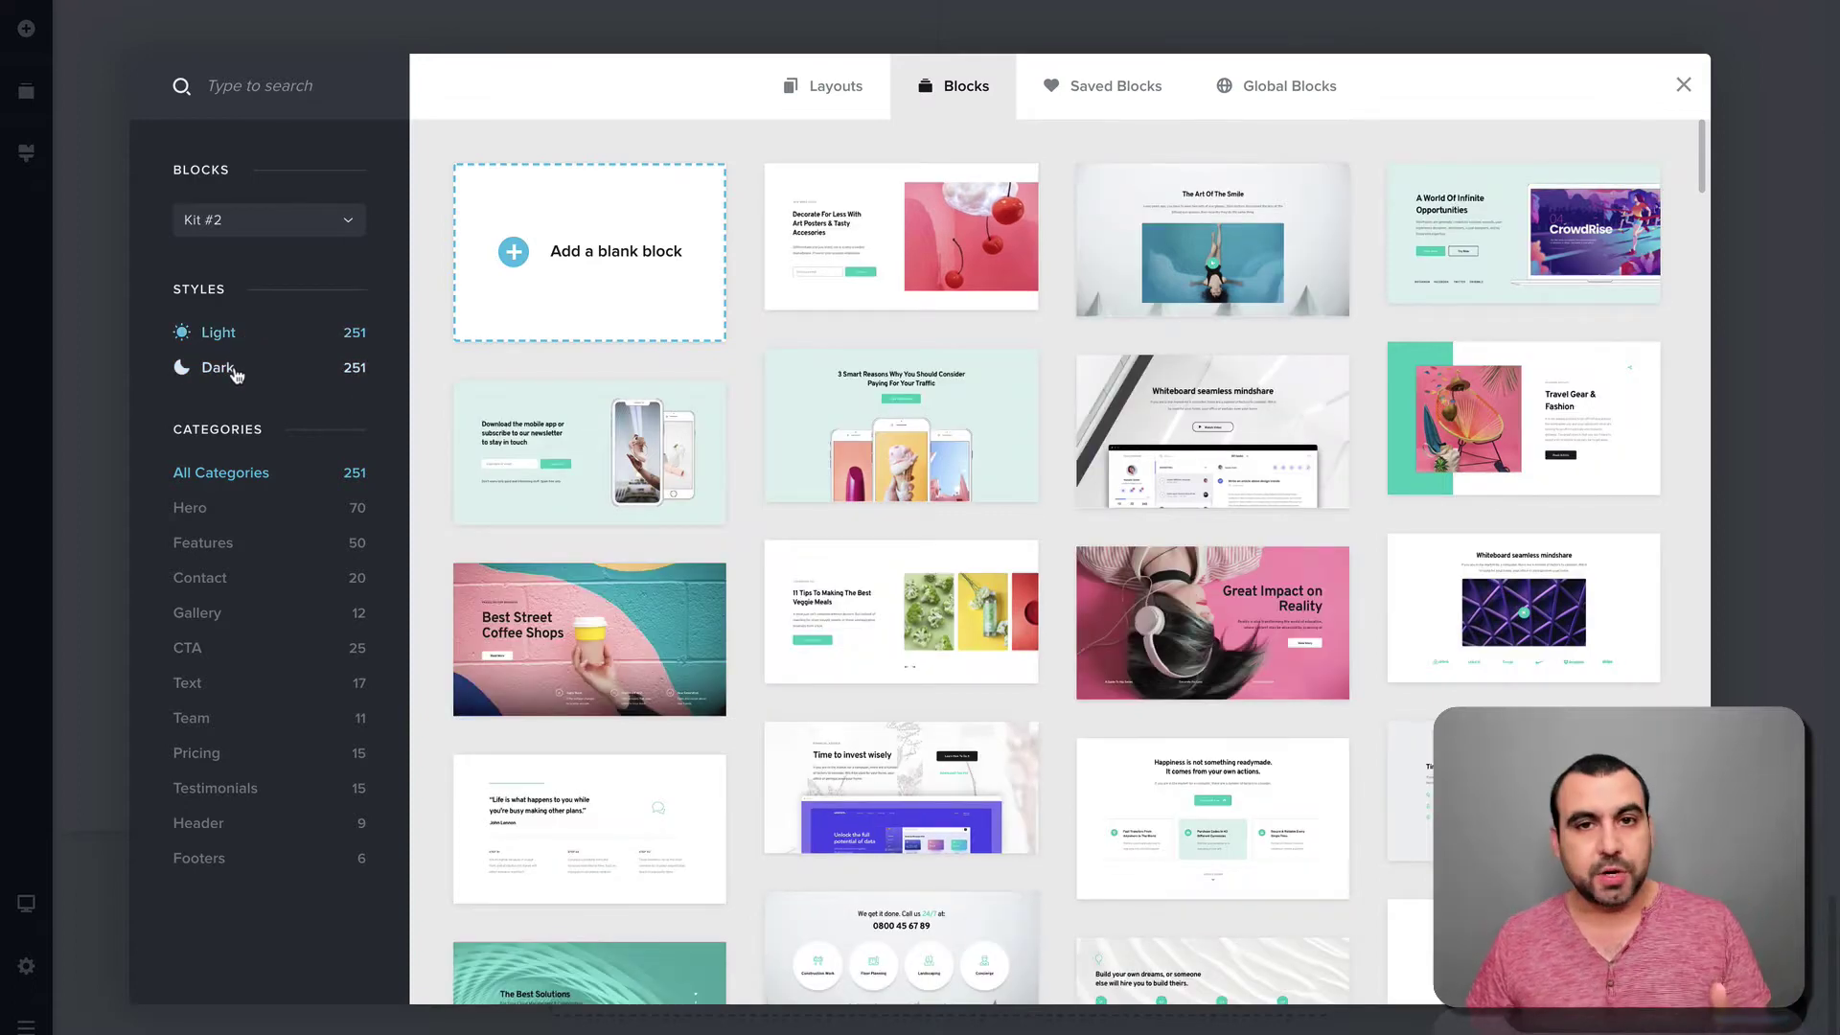
pyautogui.click(235, 375)
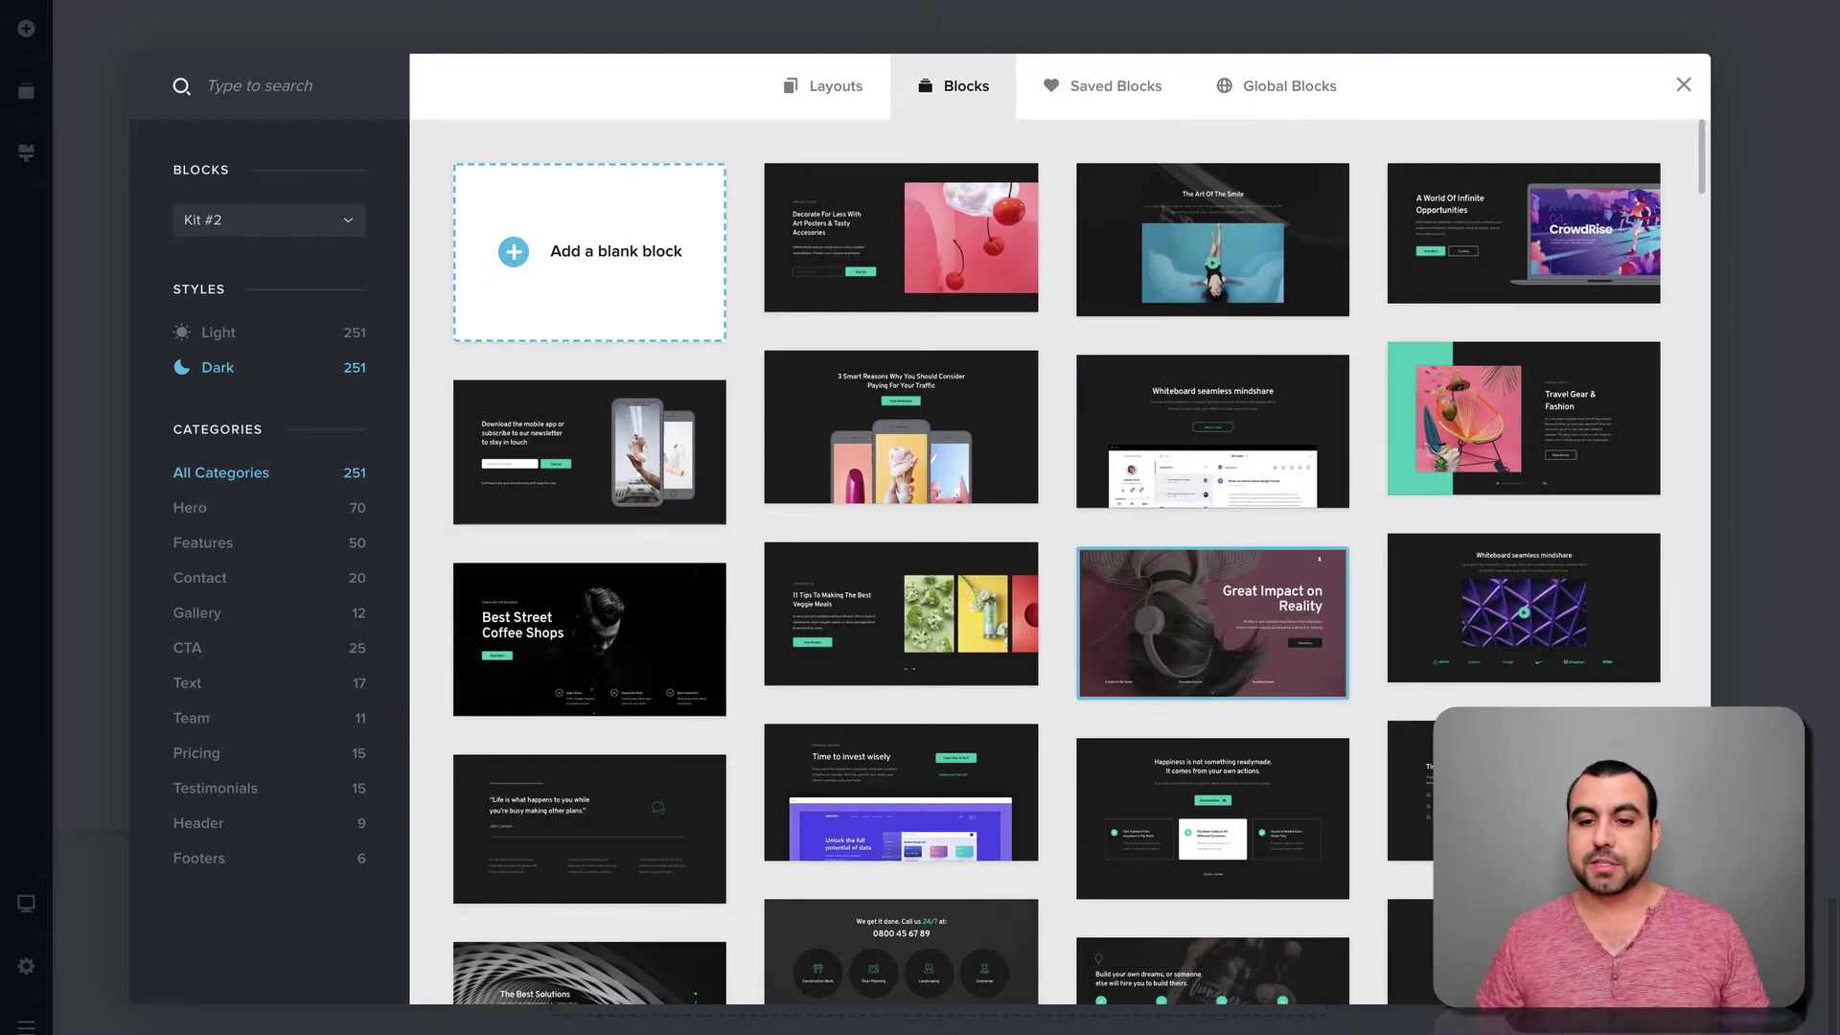
pyautogui.scroll(-3, 1212, 663)
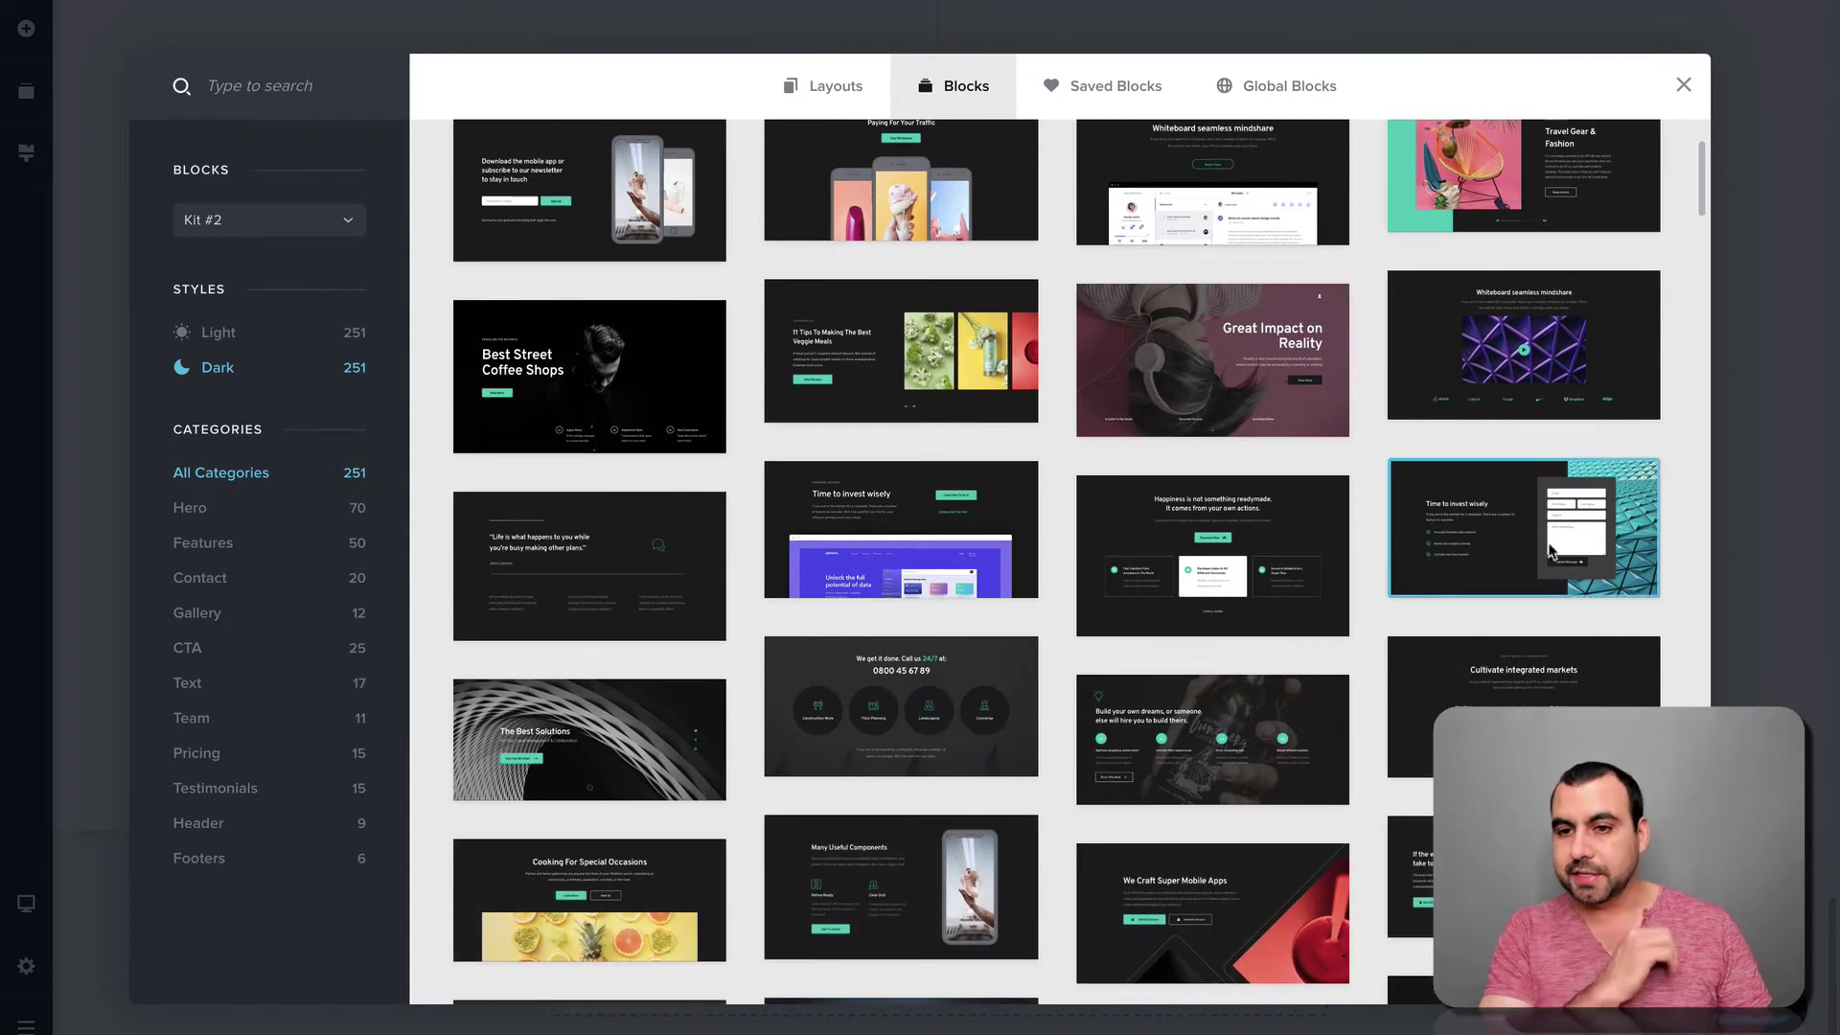
pyautogui.click(1551, 551)
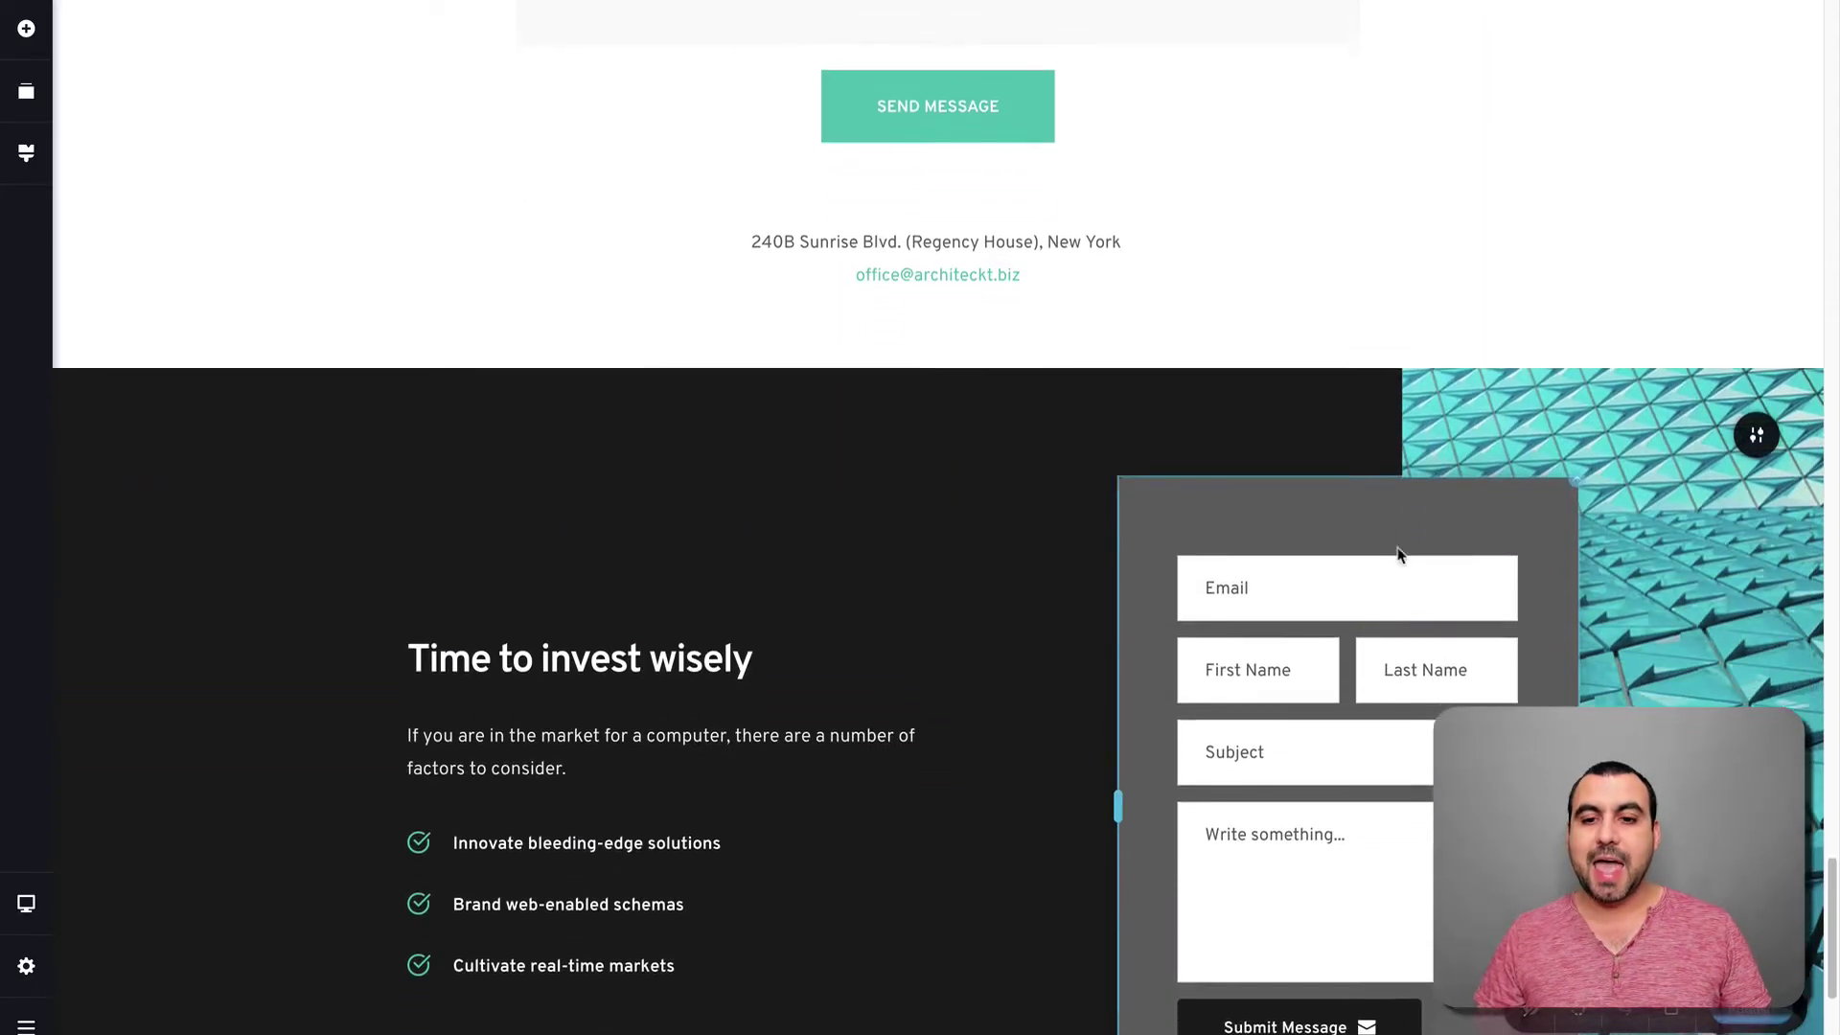
# - Reorder blocks so Time to invest wisely sits second, directly under the LOEWS&COHN hero
pyautogui.scroll(1, 989, 692)
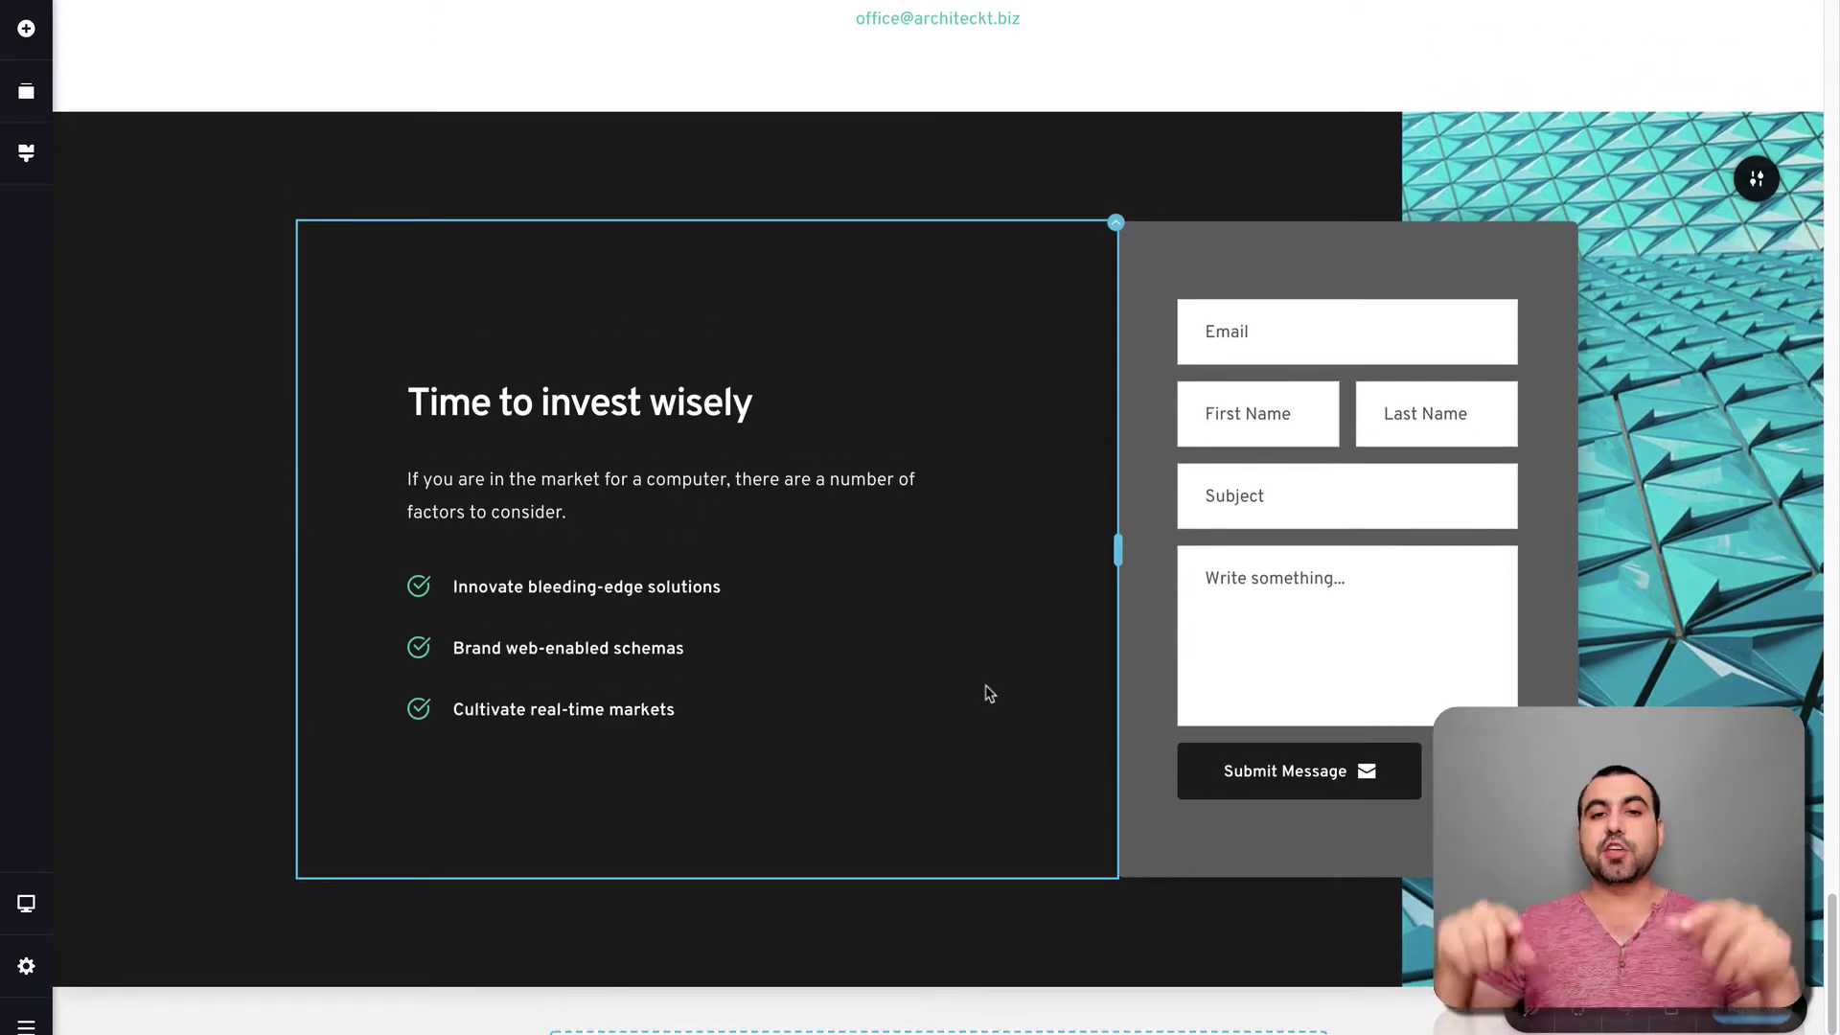
pyautogui.scroll(7, 988, 691)
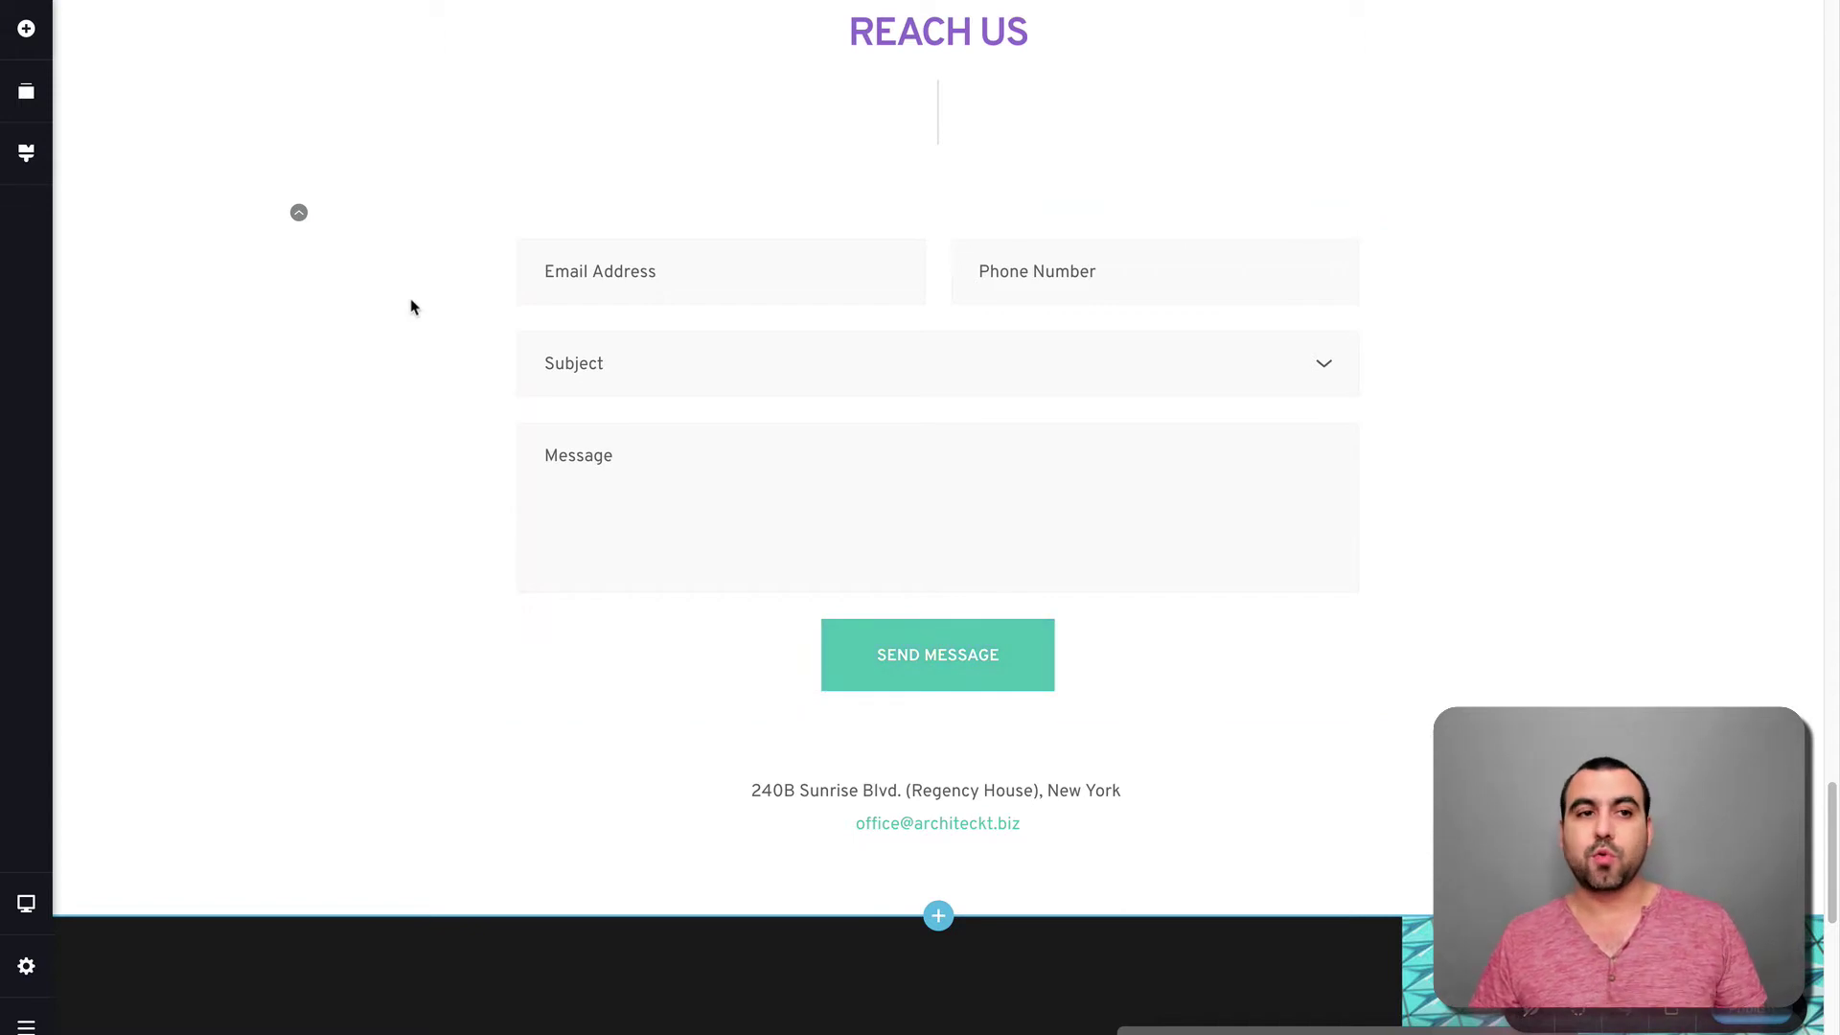
pyautogui.click(26, 100)
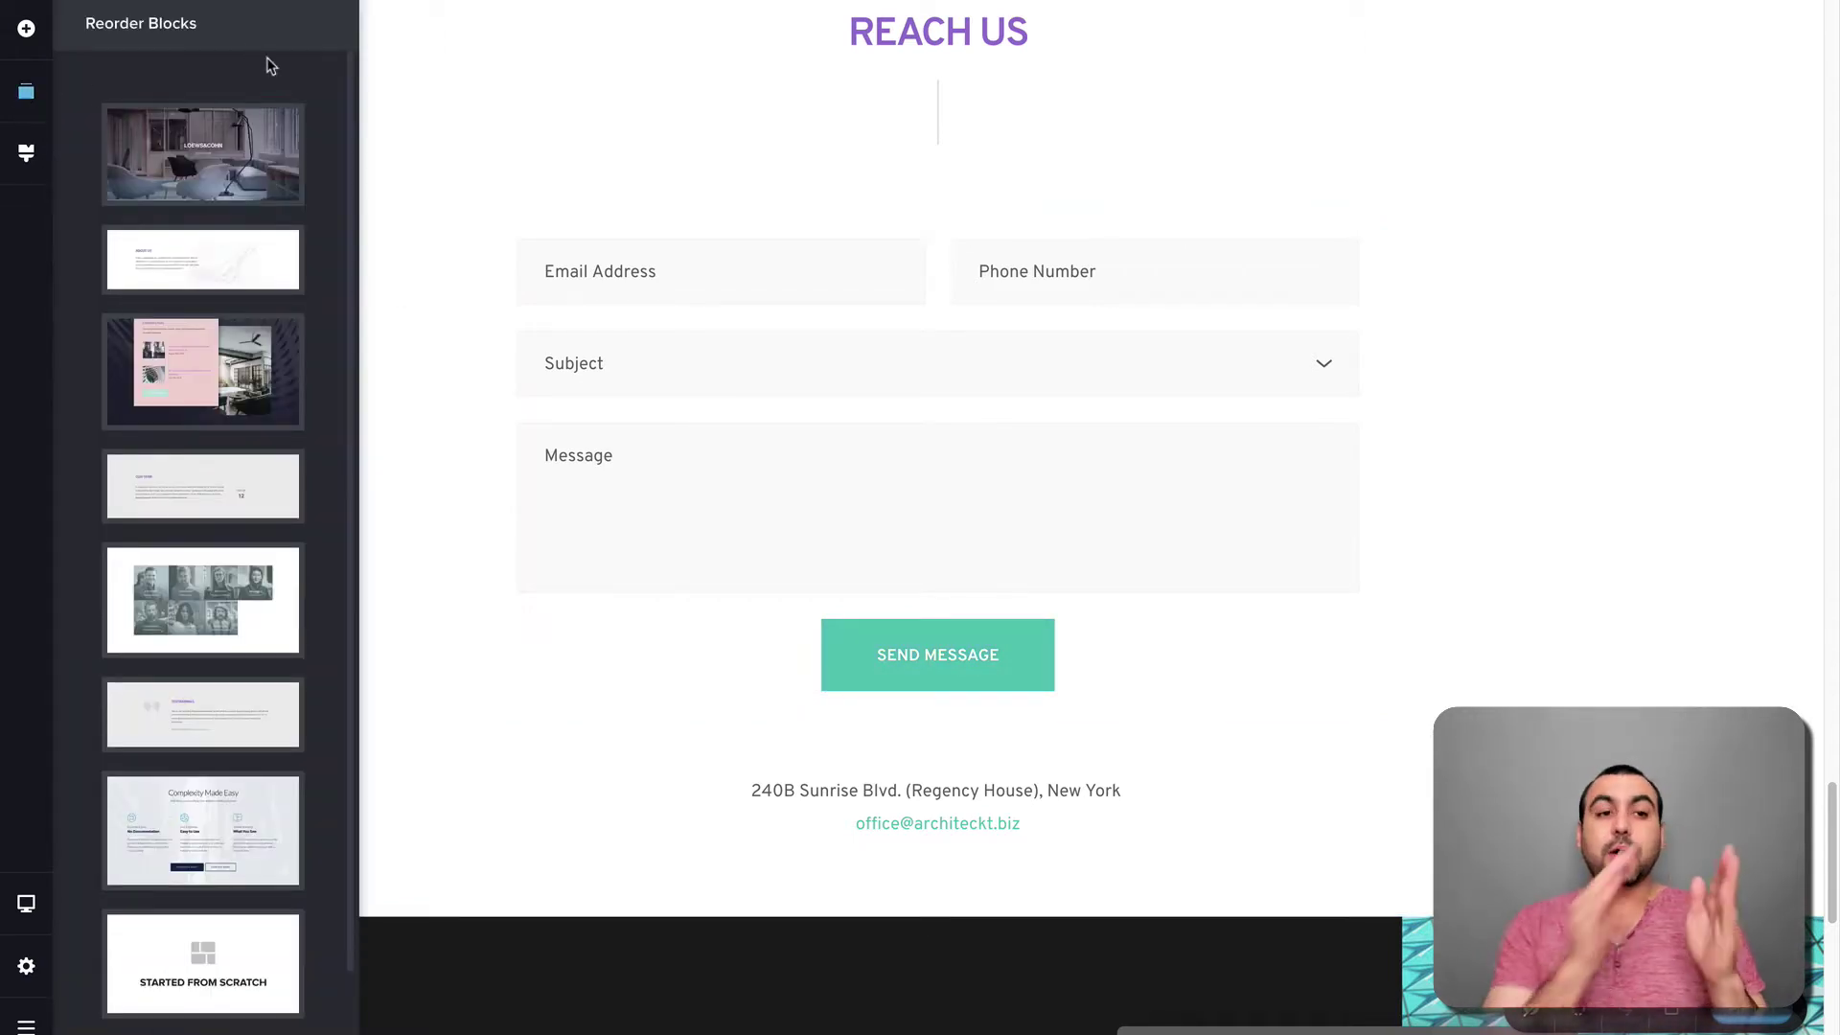
pyautogui.moveTo(298, 411)
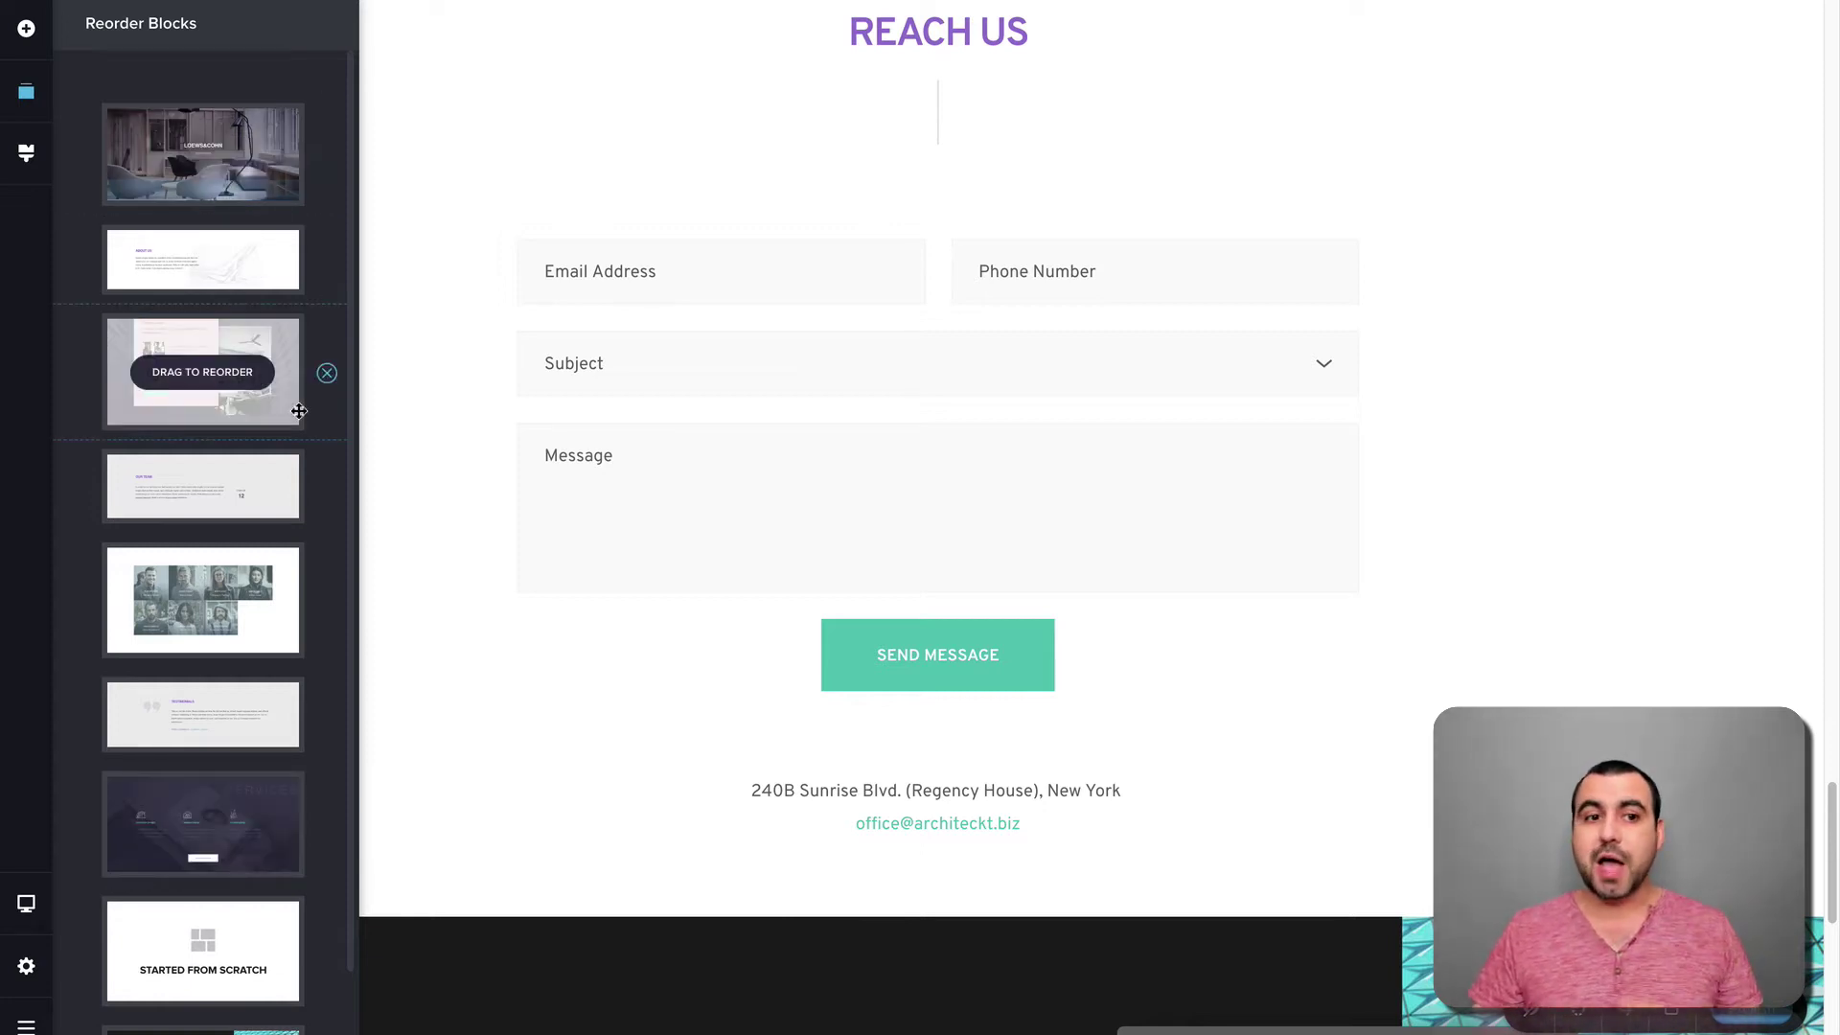
pyautogui.scroll(-2, 299, 411)
pyautogui.moveTo(246, 987); pyautogui.dragTo(249, 203)
pyautogui.scroll(-5, 745, 351)
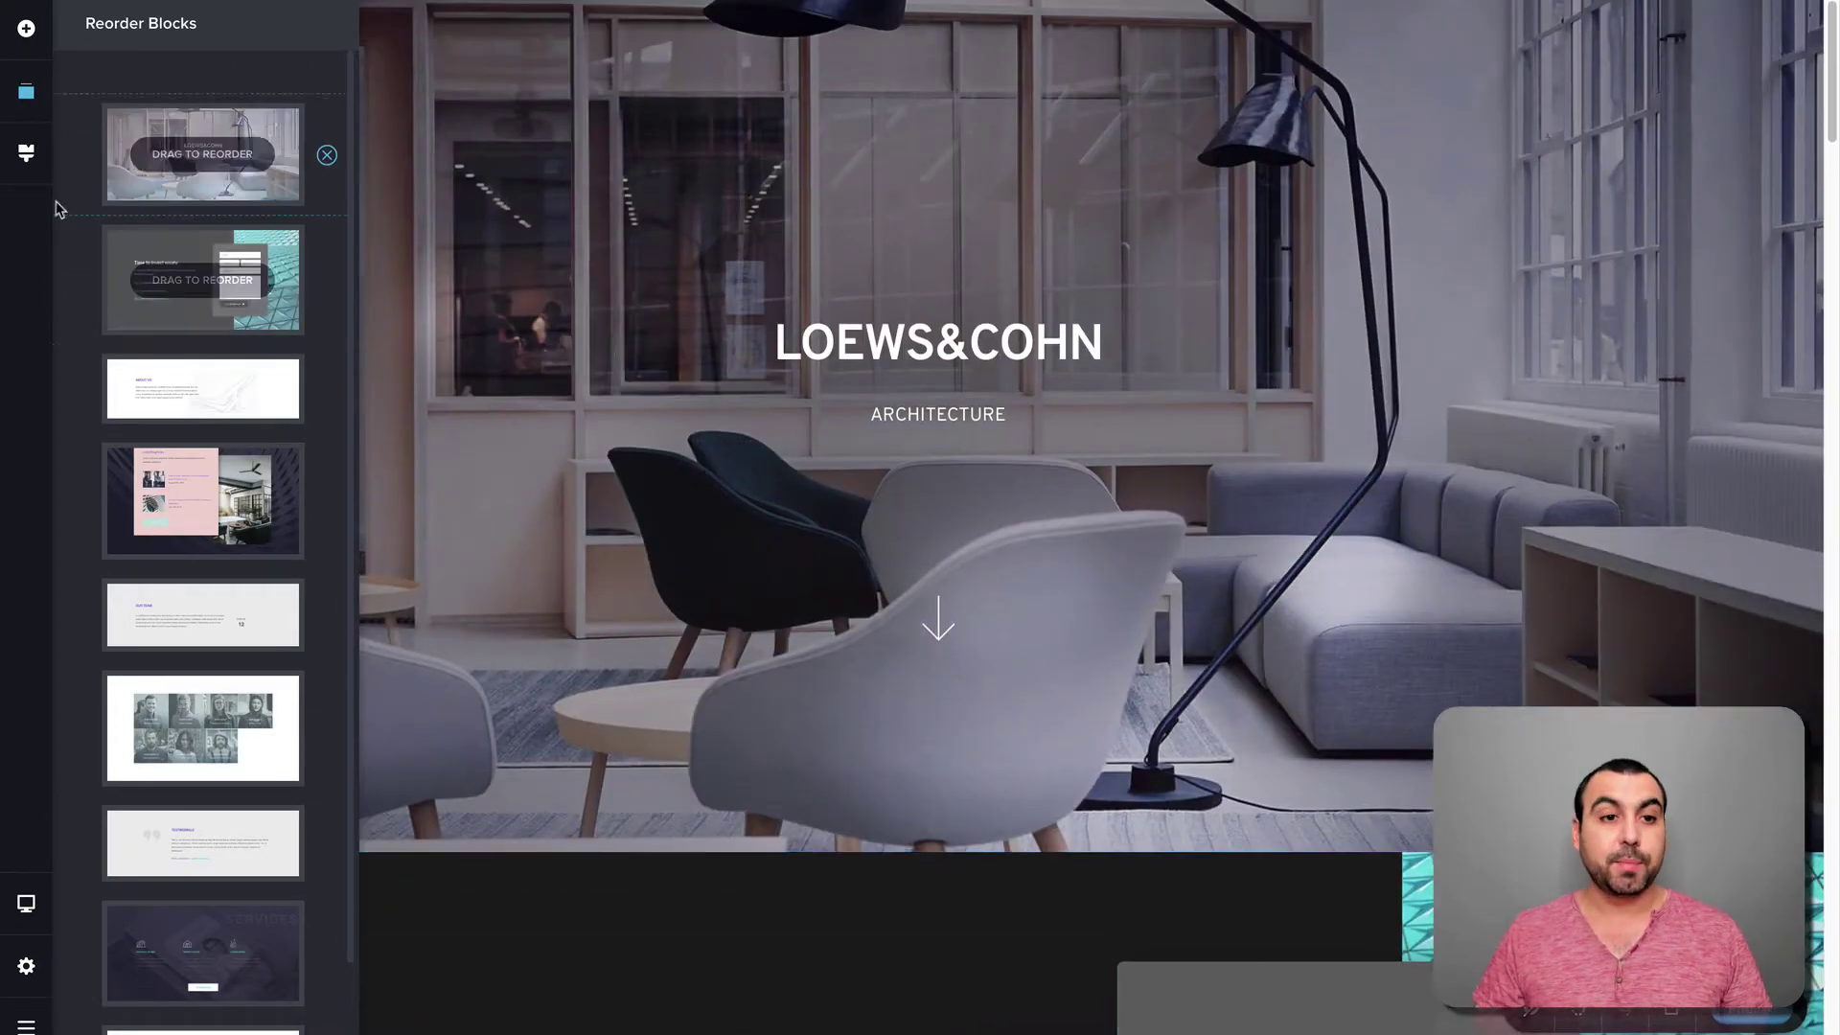
pyautogui.moveTo(169, 264)
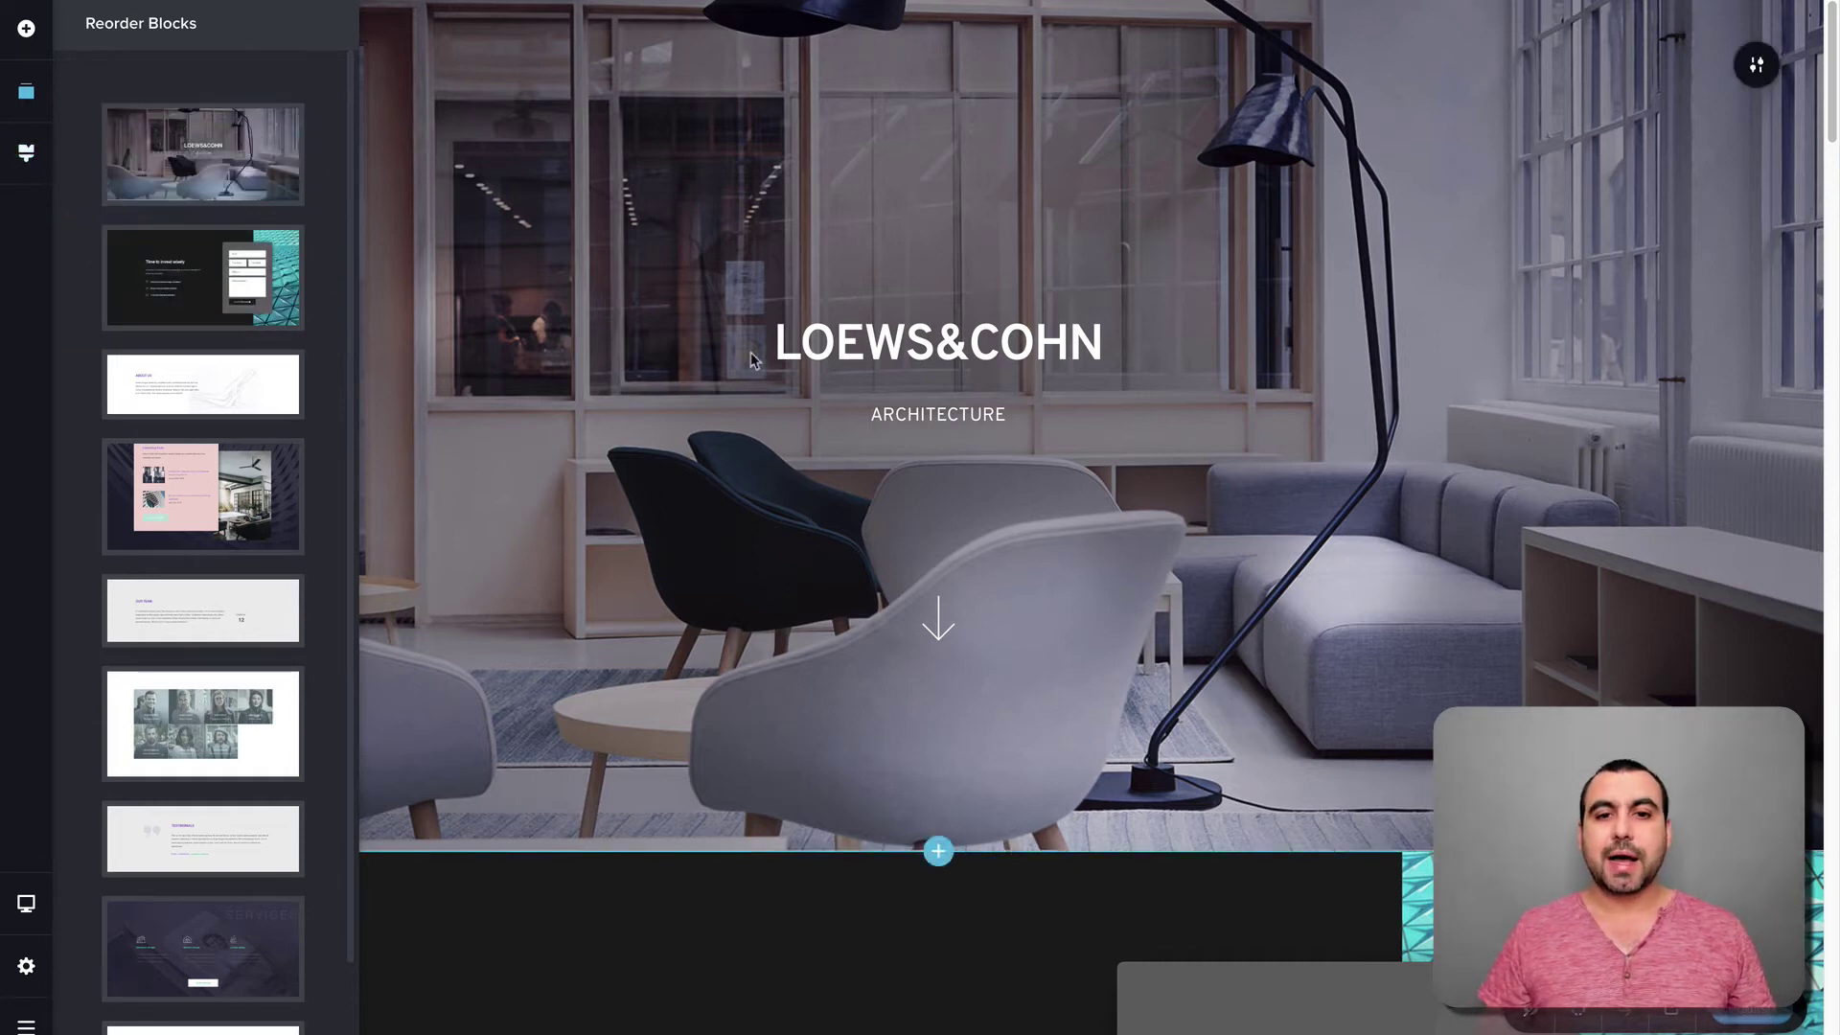
# - Apply the Samurai site style and scroll the page to review it
pyautogui.click(962, 548)
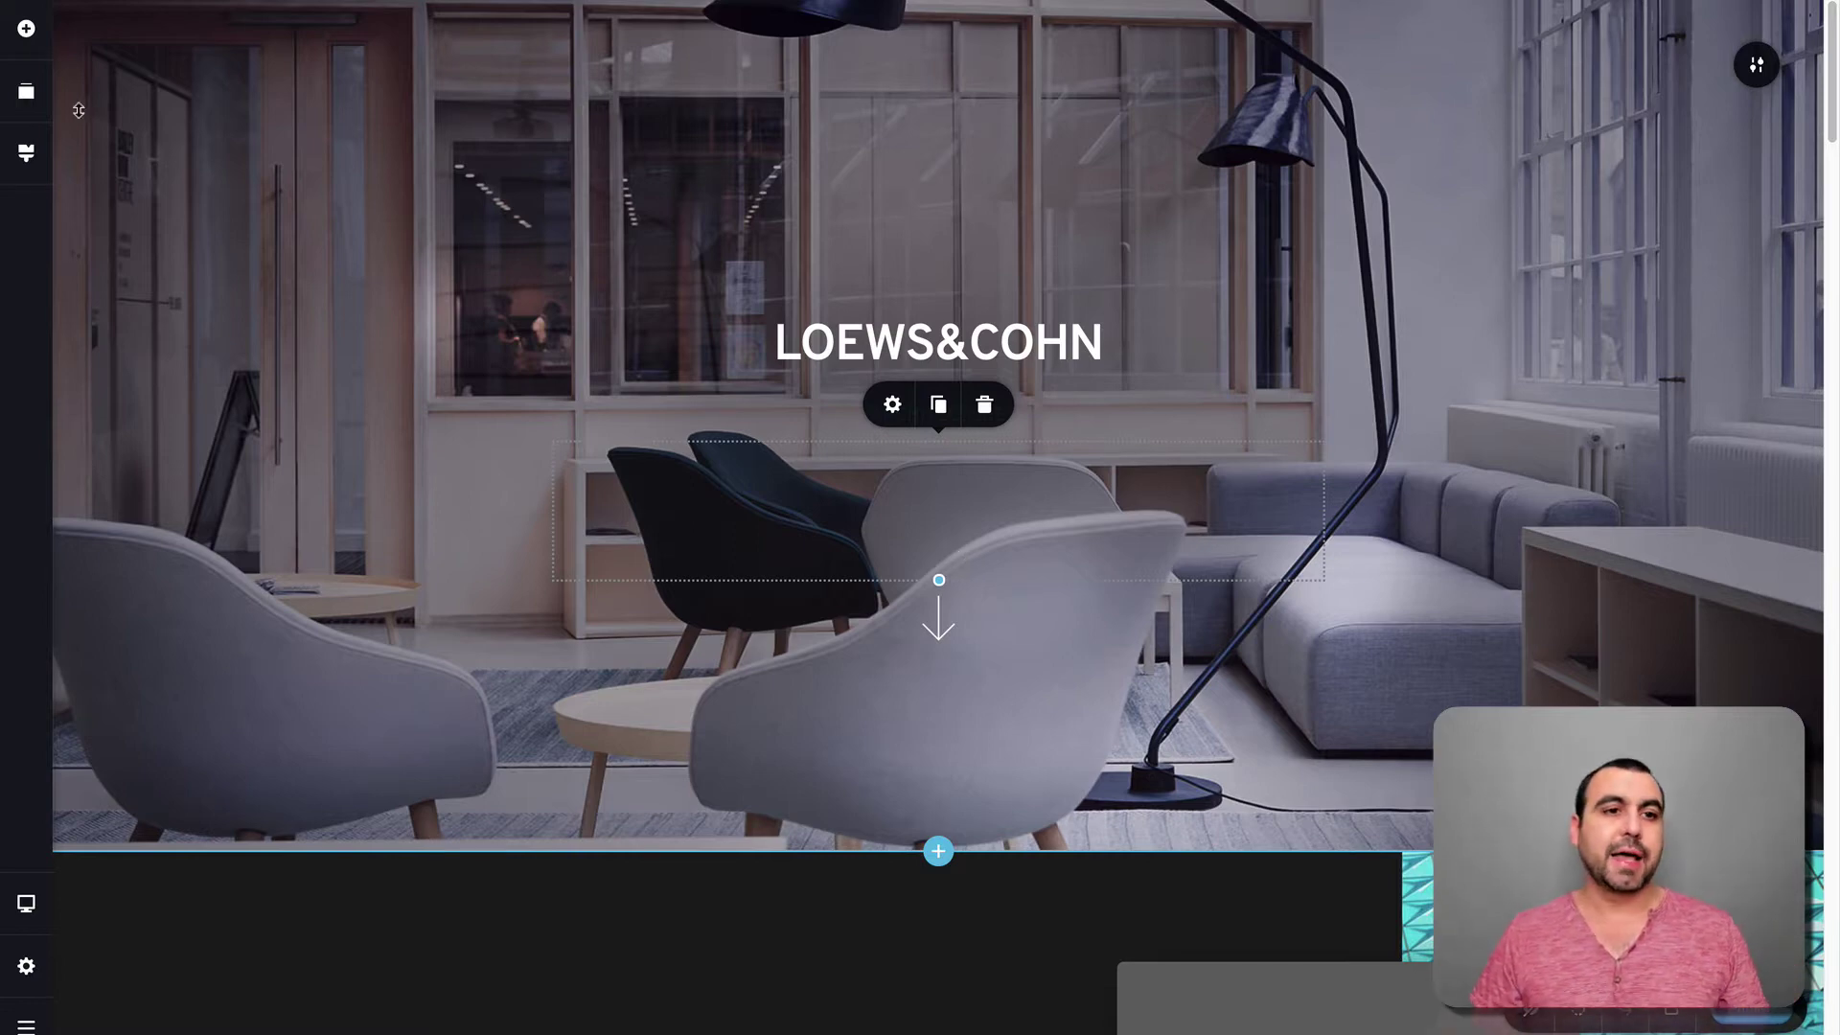
pyautogui.click(26, 155)
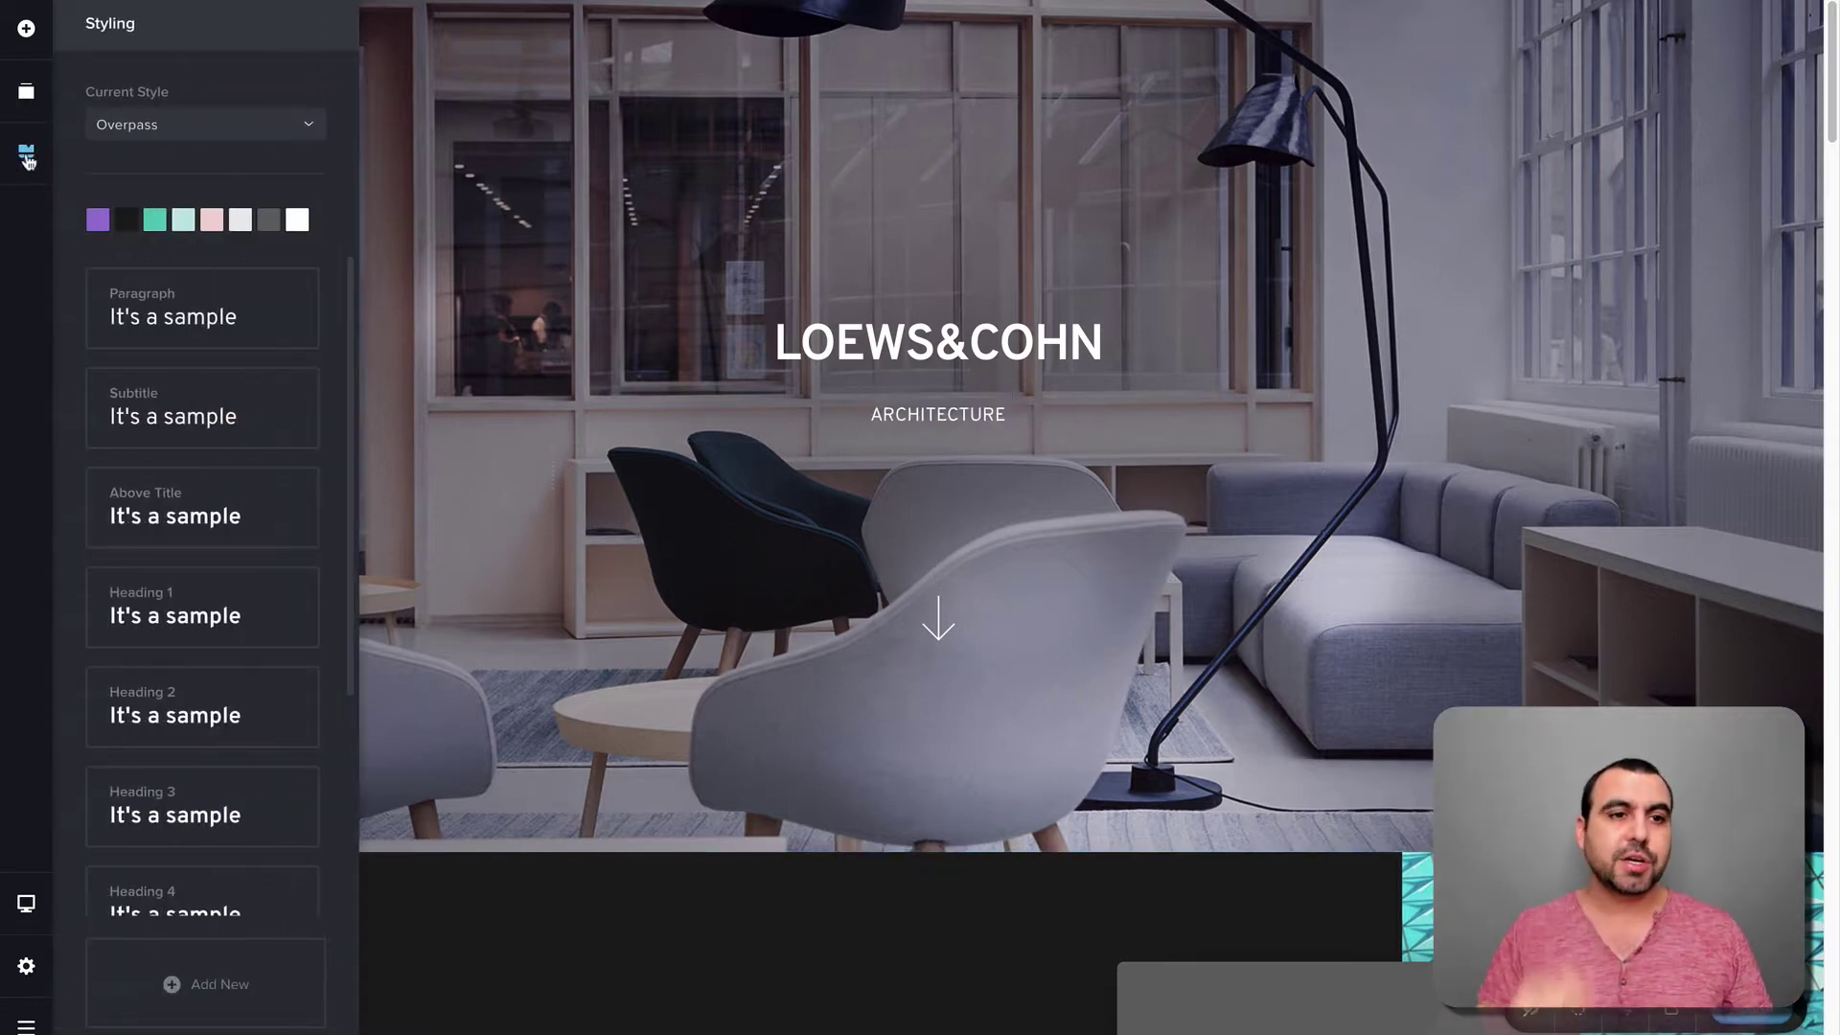
pyautogui.click(191, 128)
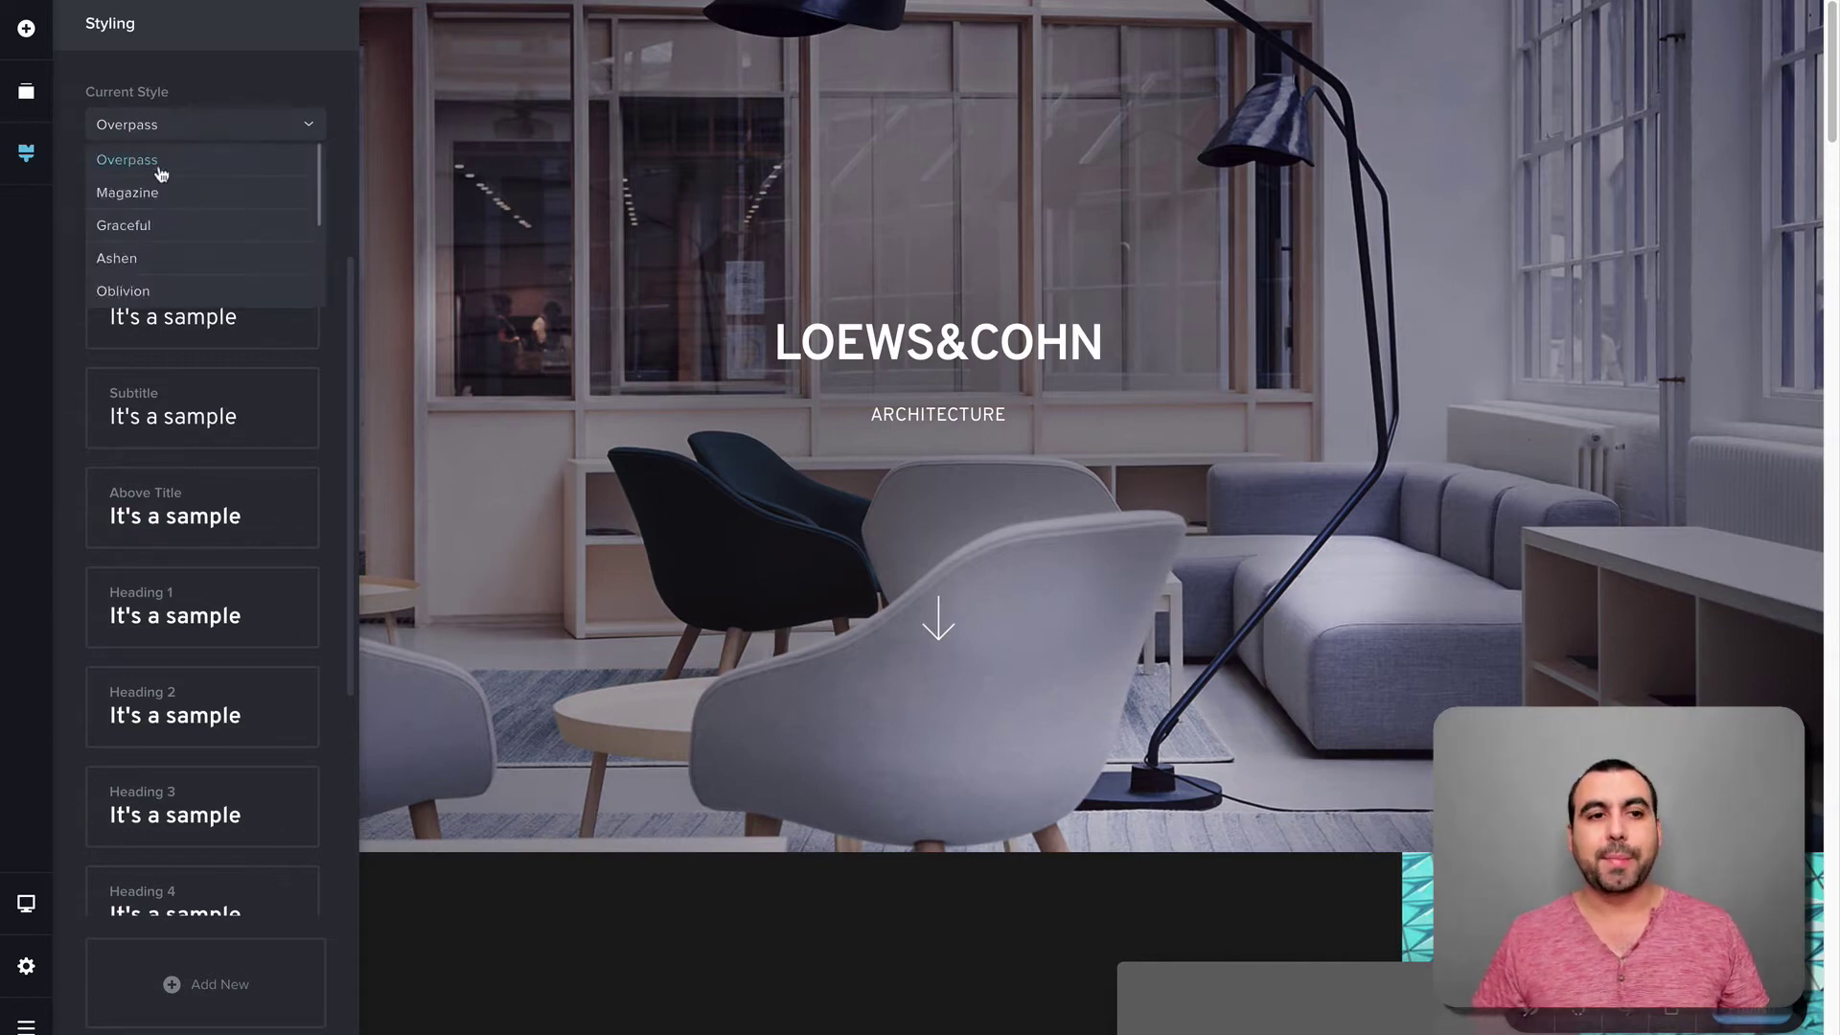
pyautogui.scroll(-3, 171, 187)
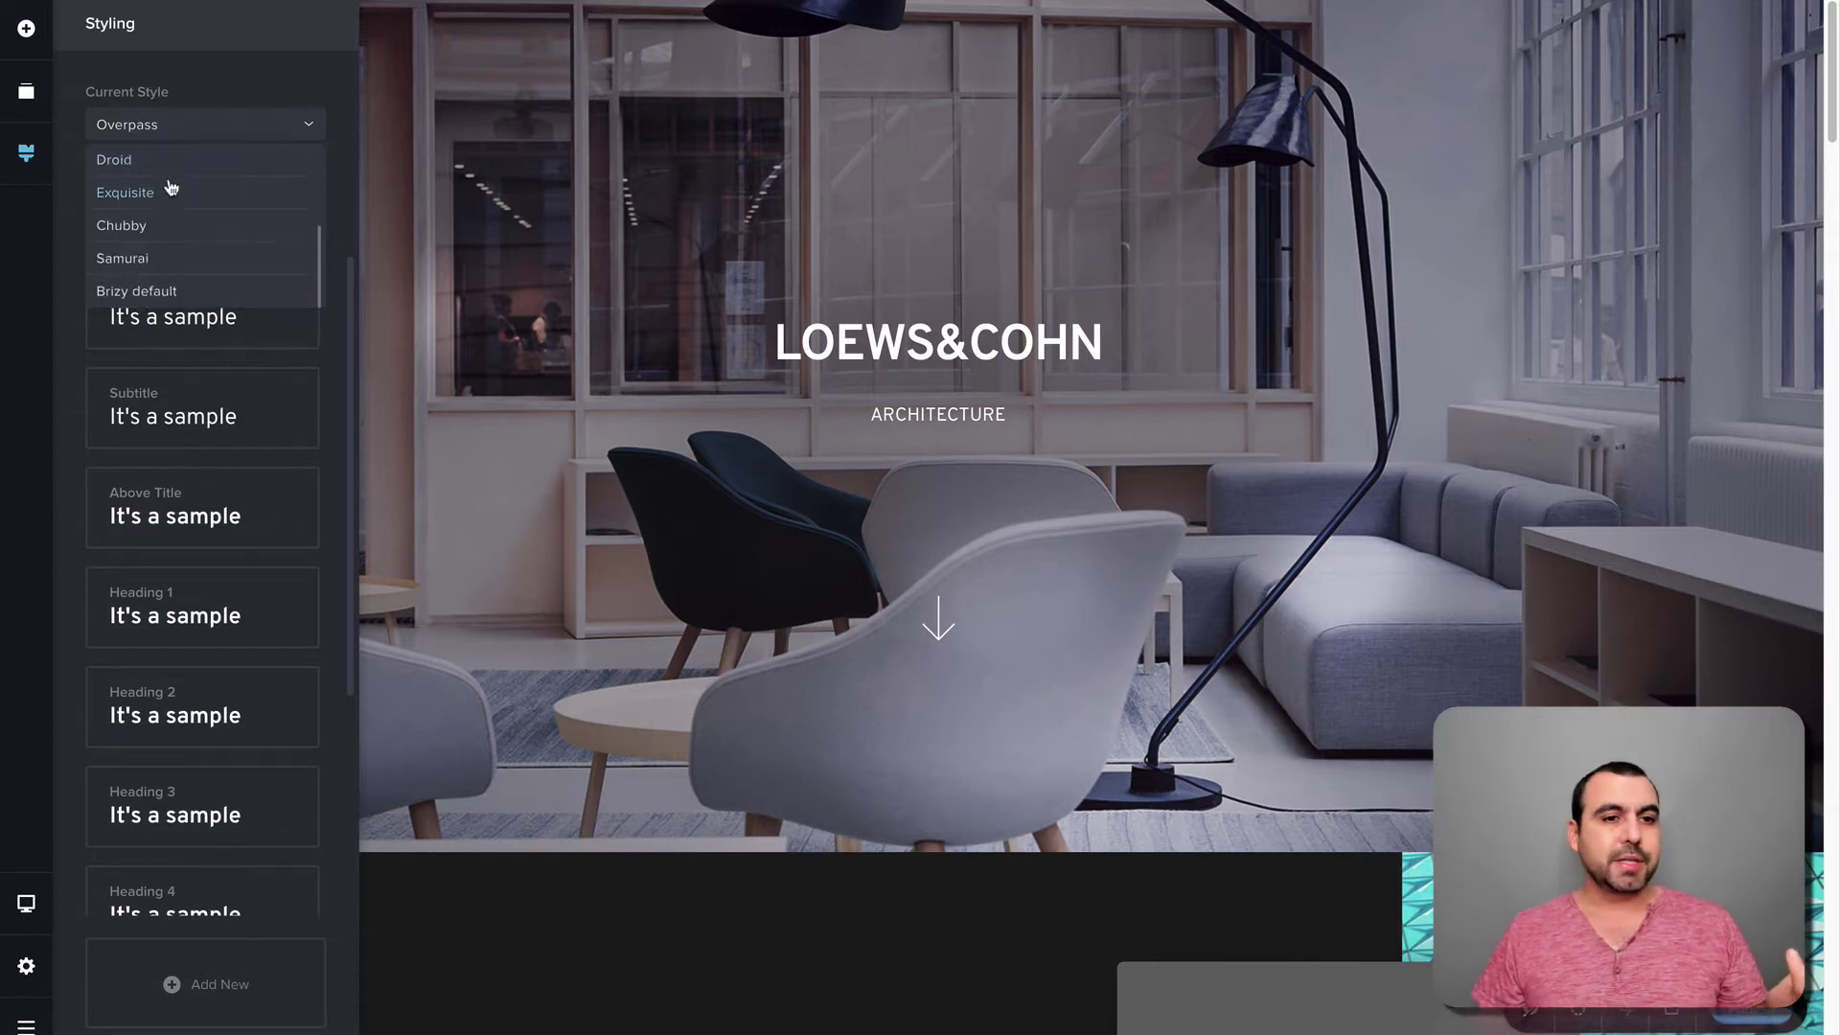
pyautogui.click(135, 260)
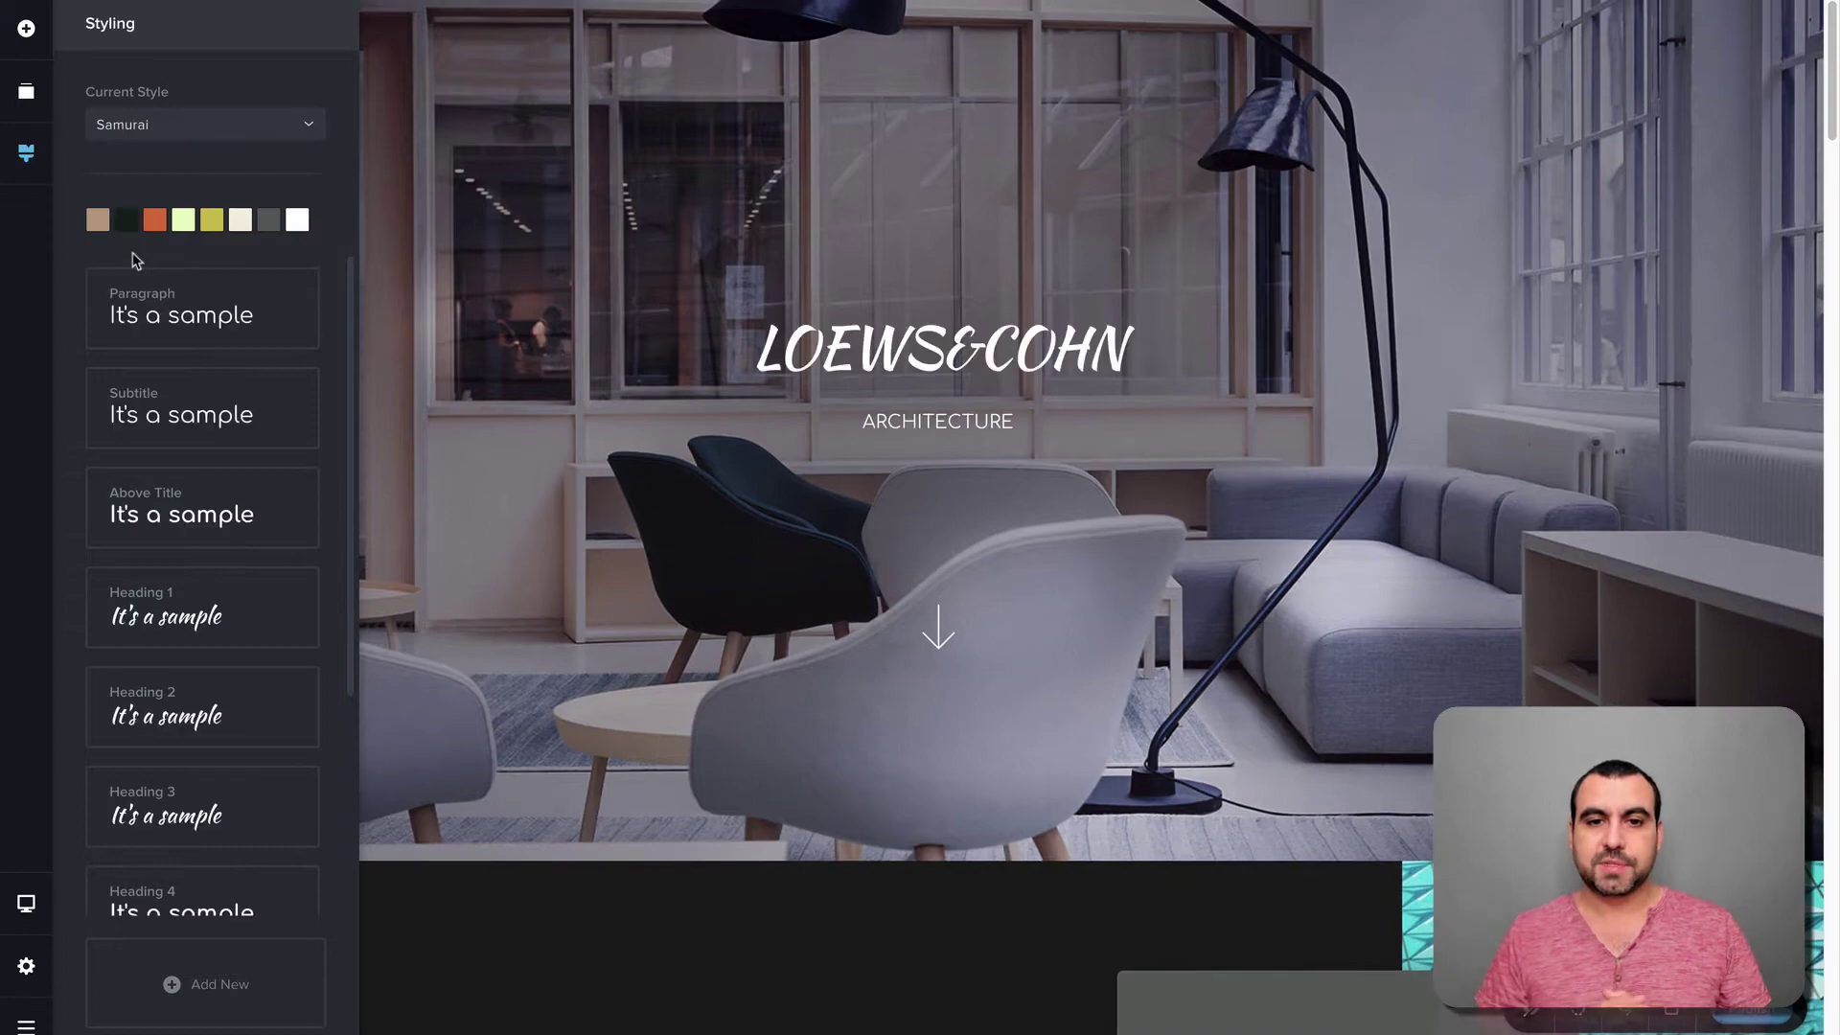
pyautogui.scroll(-8, 373, 258)
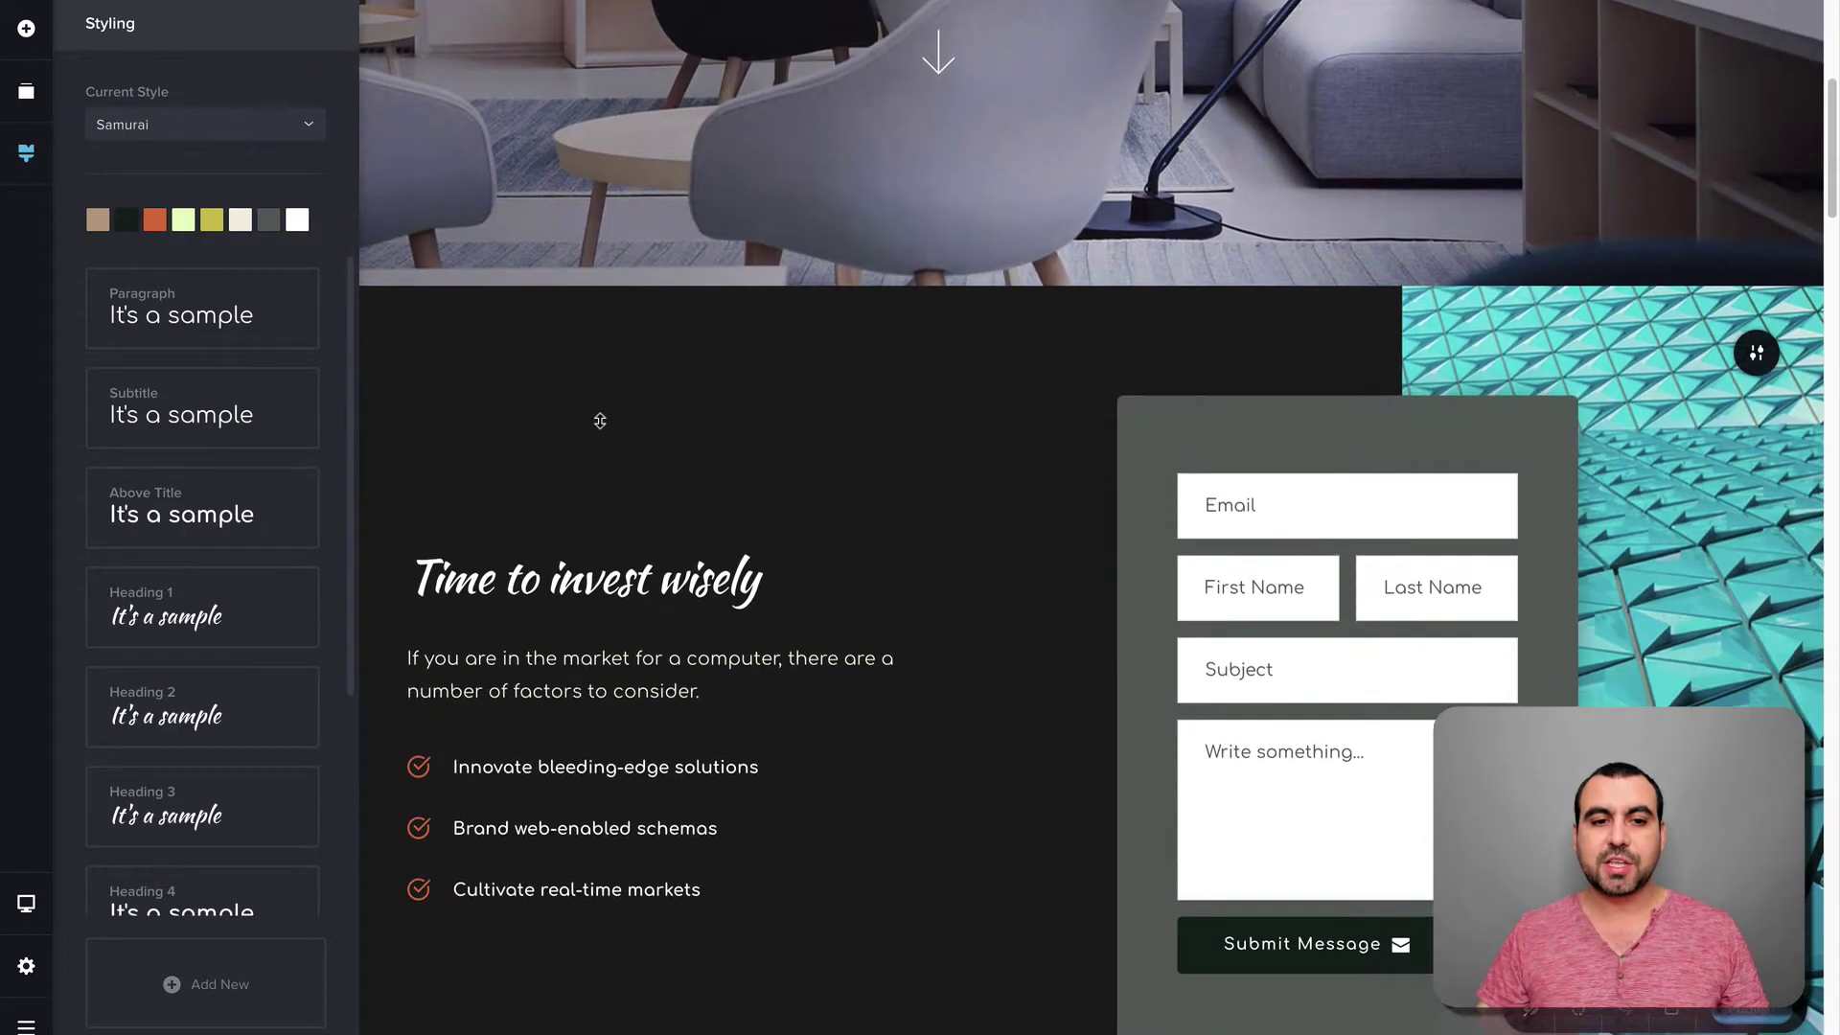
pyautogui.scroll(-9, 601, 426)
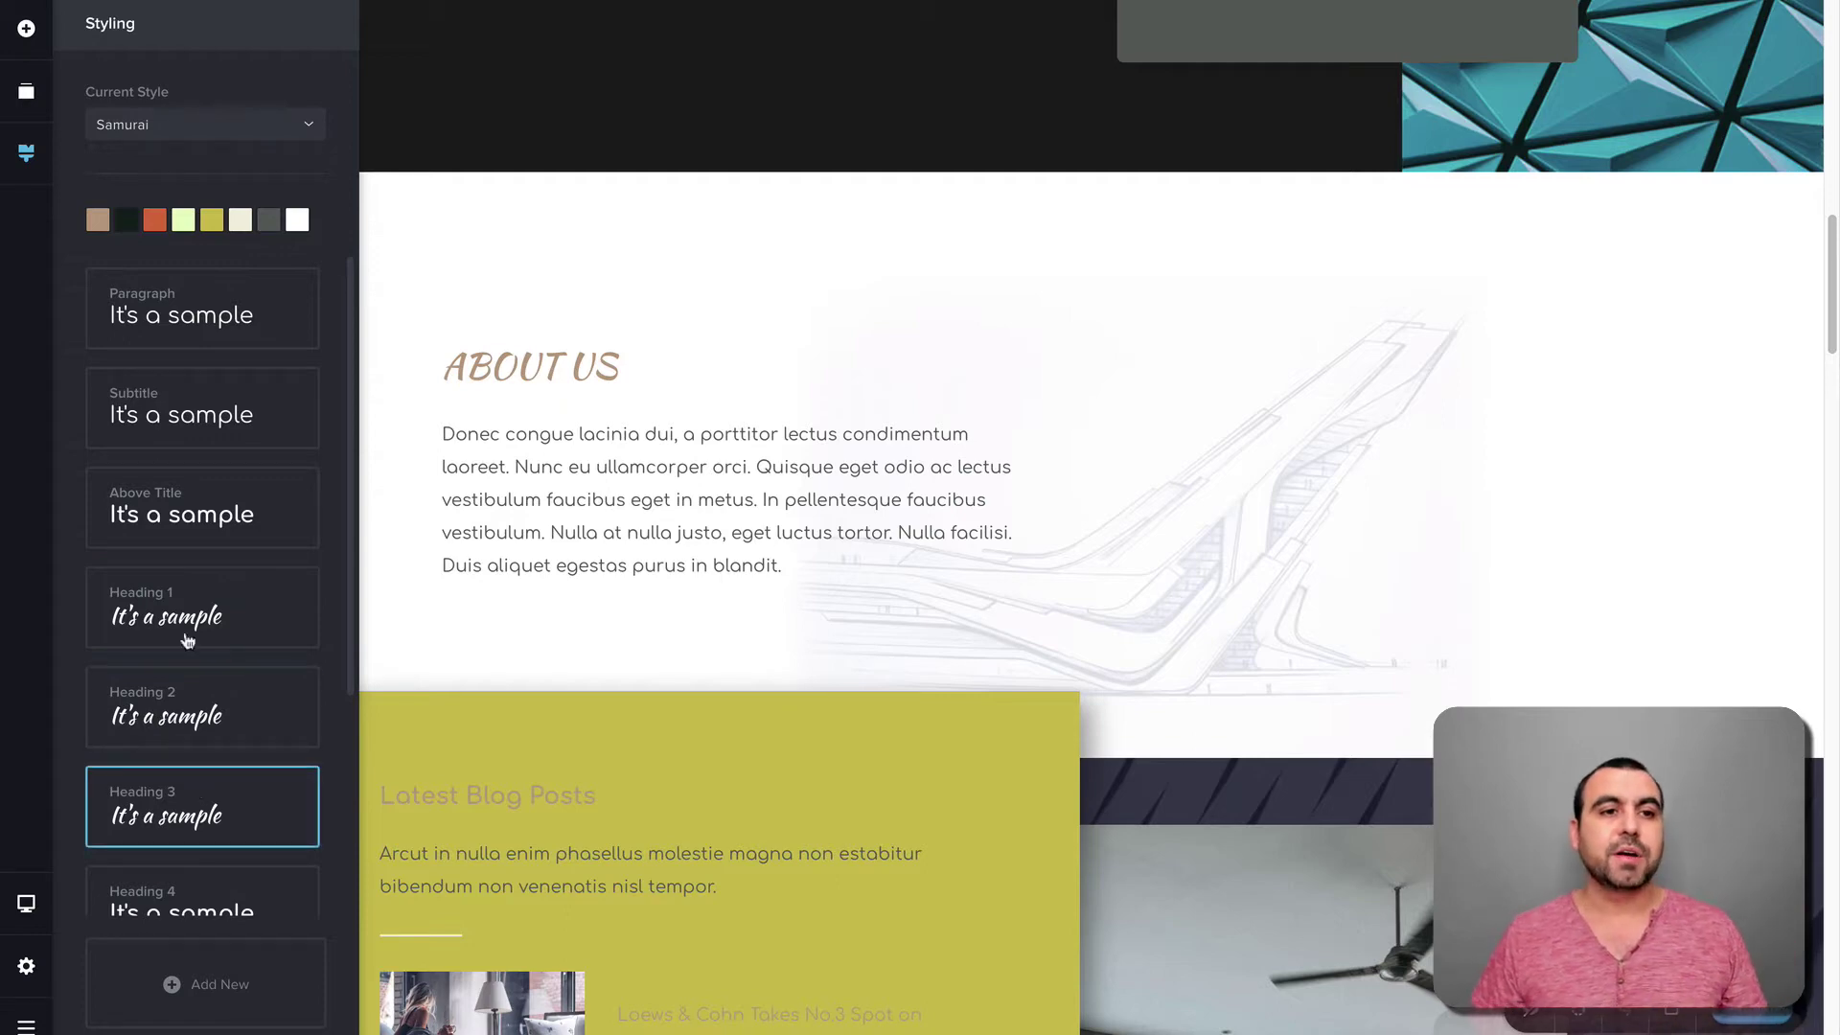
# - Switch the site style back to Overpass
pyautogui.click(156, 125)
pyautogui.scroll(5, 160, 172)
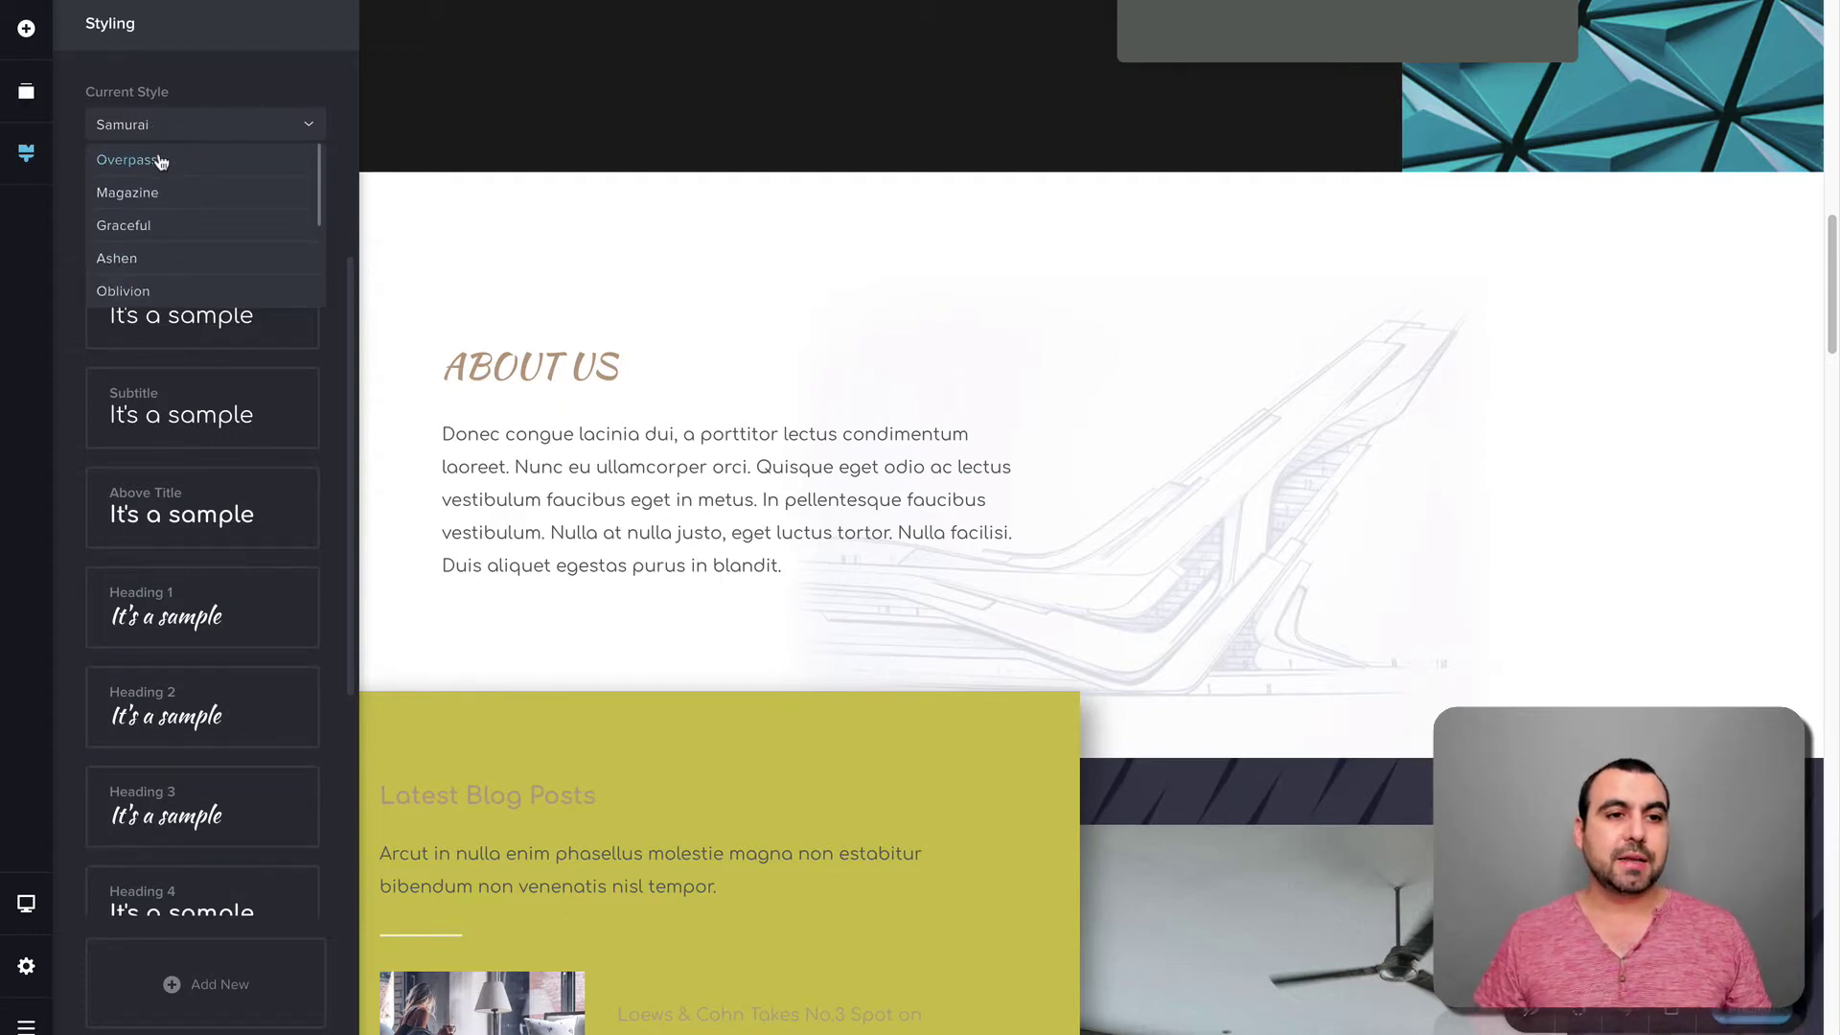
pyautogui.click(159, 161)
pyautogui.scroll(10, 548, 345)
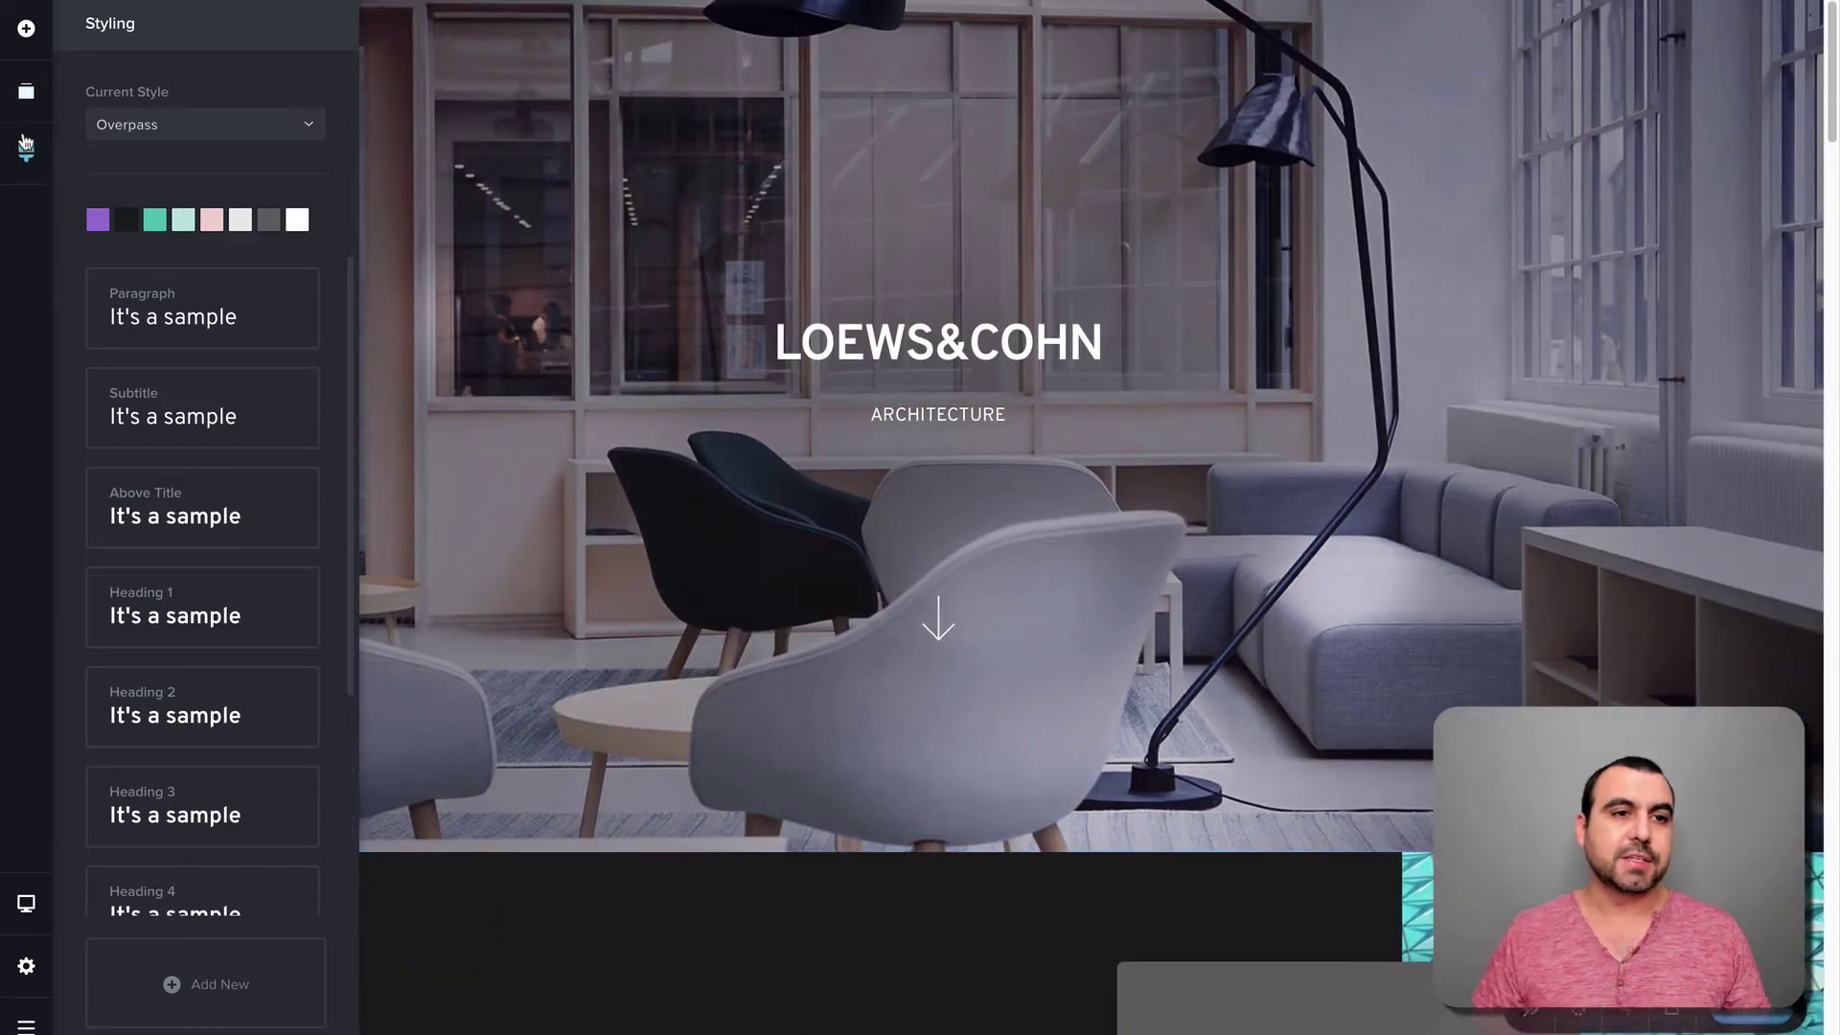
# - Place a Counter element showing 100 in the hero below the down arrow and select it
pyautogui.click(26, 28)
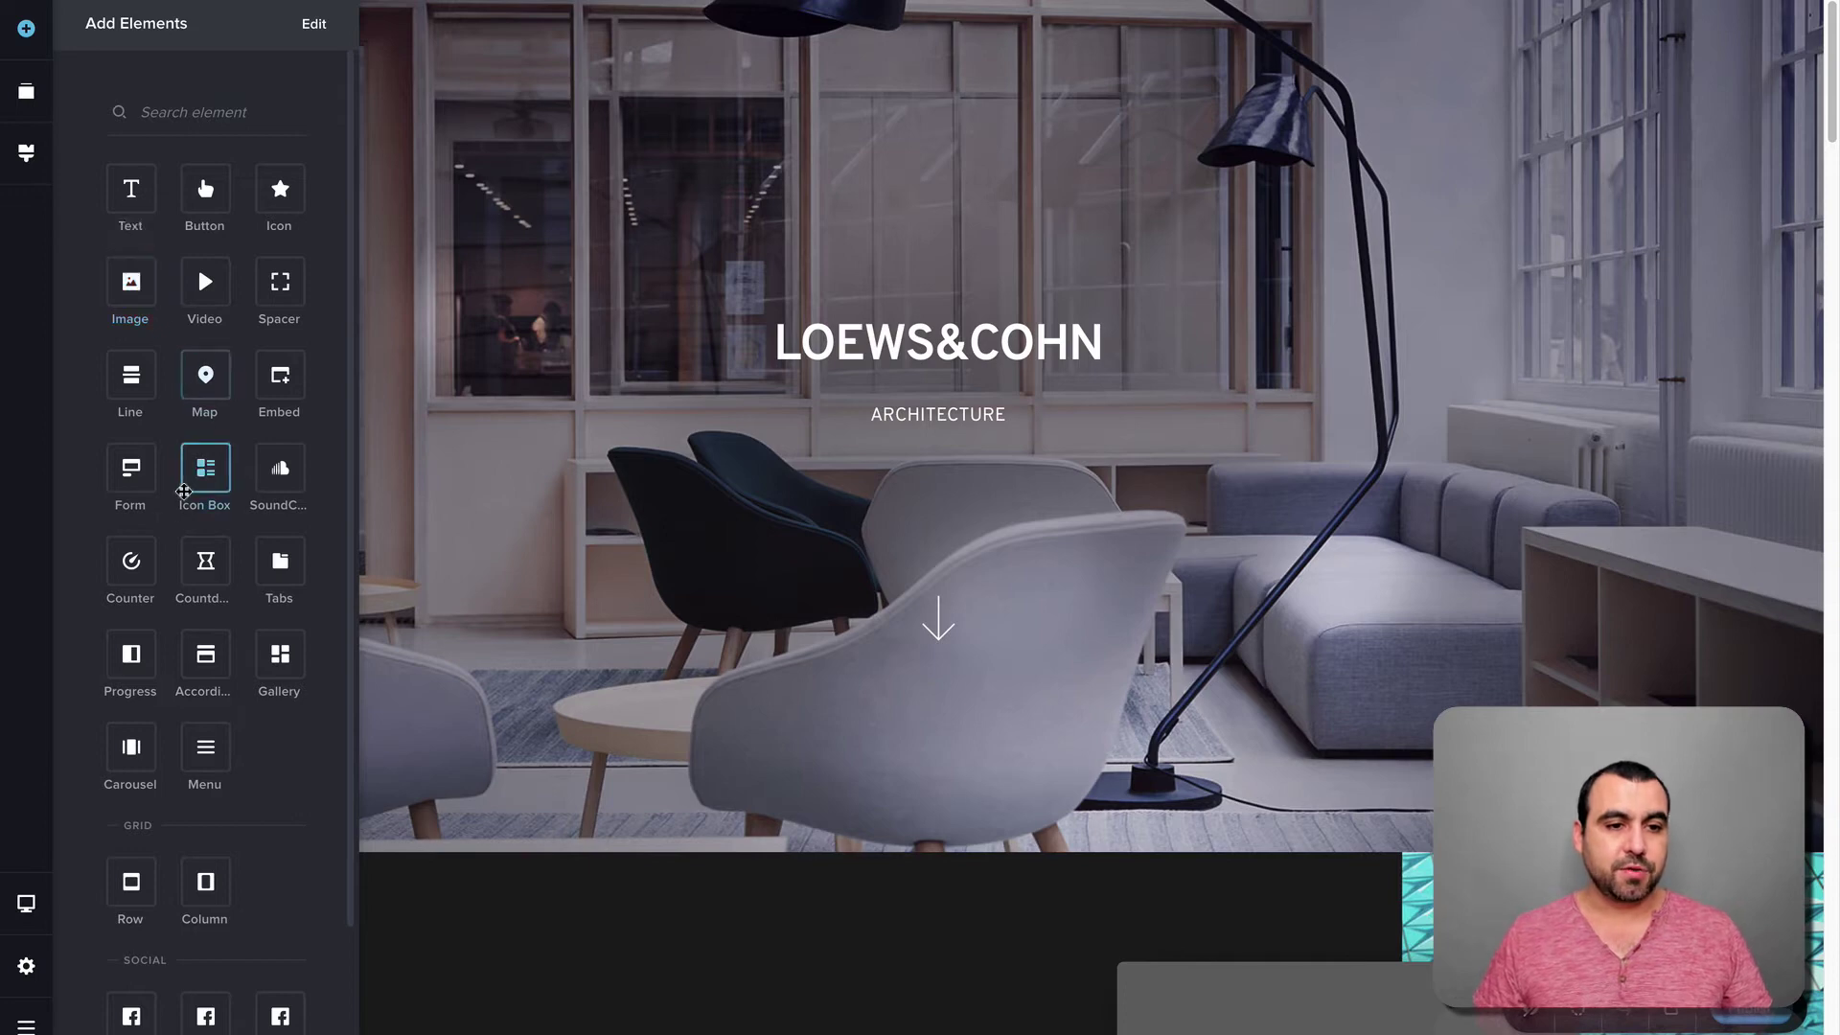
pyautogui.moveTo(131, 554); pyautogui.dragTo(953, 656)
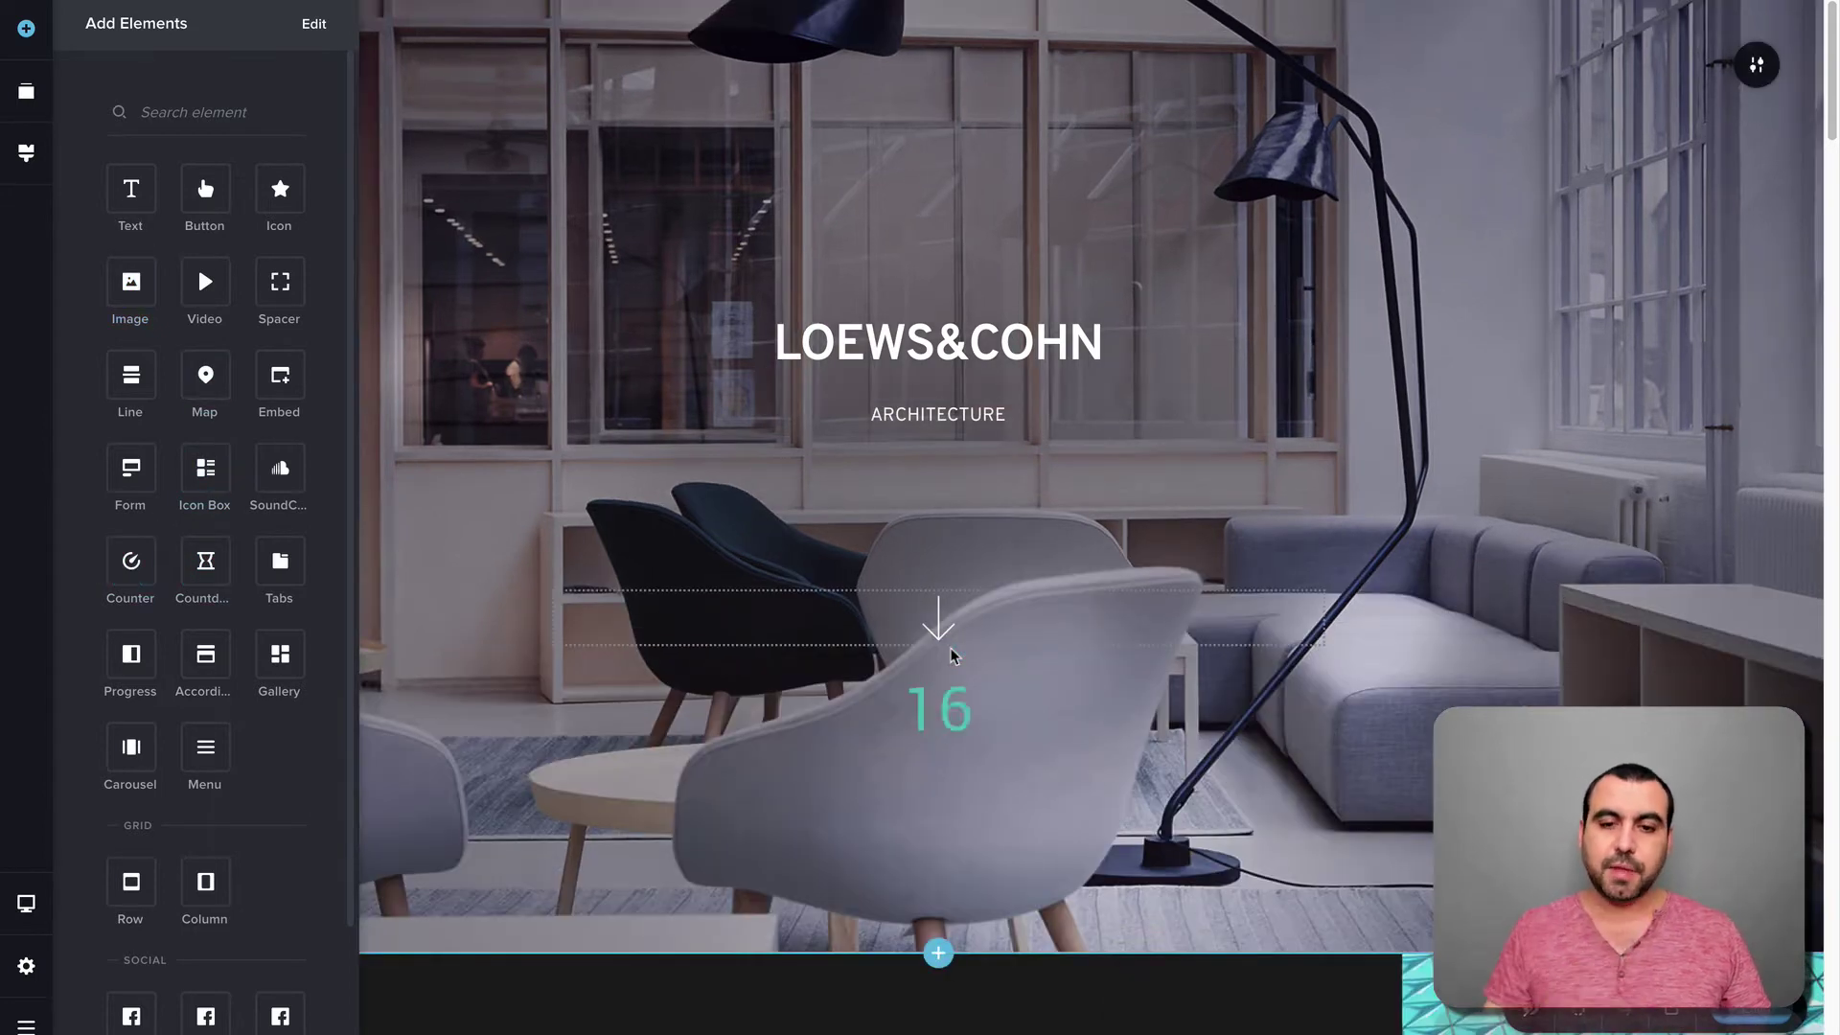
pyautogui.click(947, 726)
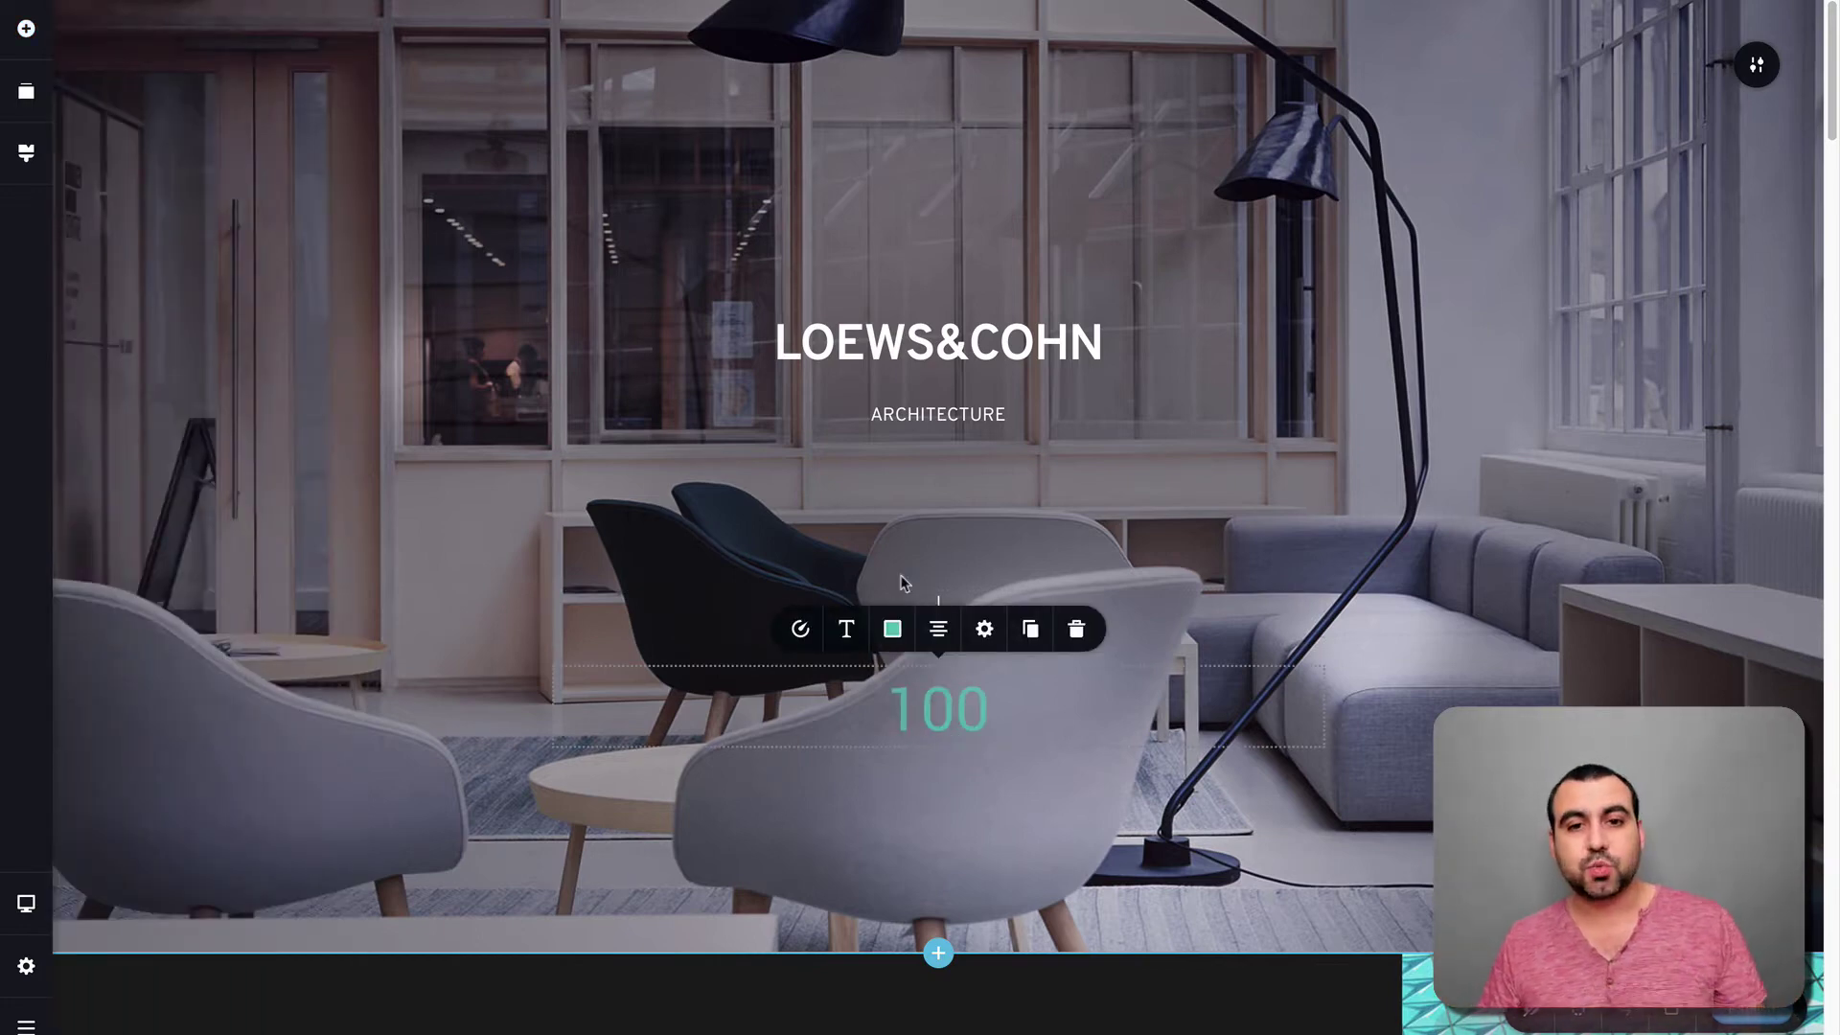
# - Type 'sfdghf' into the hero heading and set its Gap Above to 1 px
pyautogui.click(923, 362)
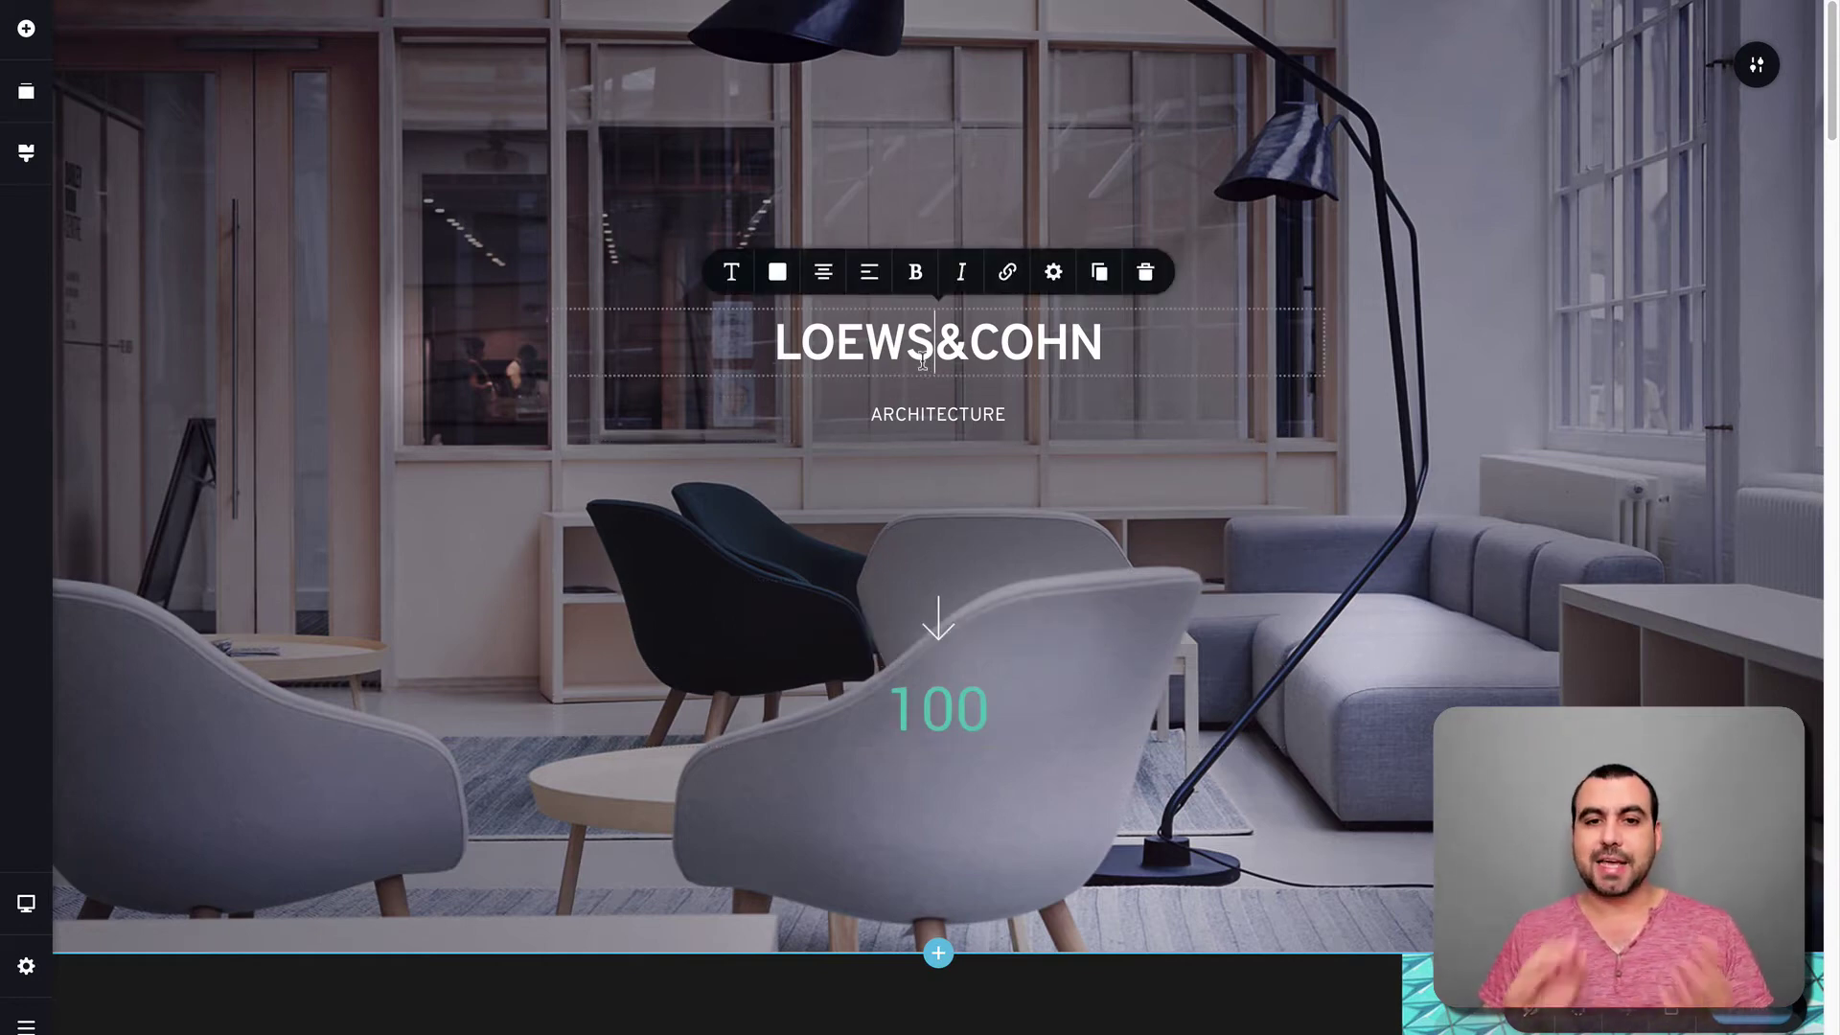
pyautogui.write('sfdghf')
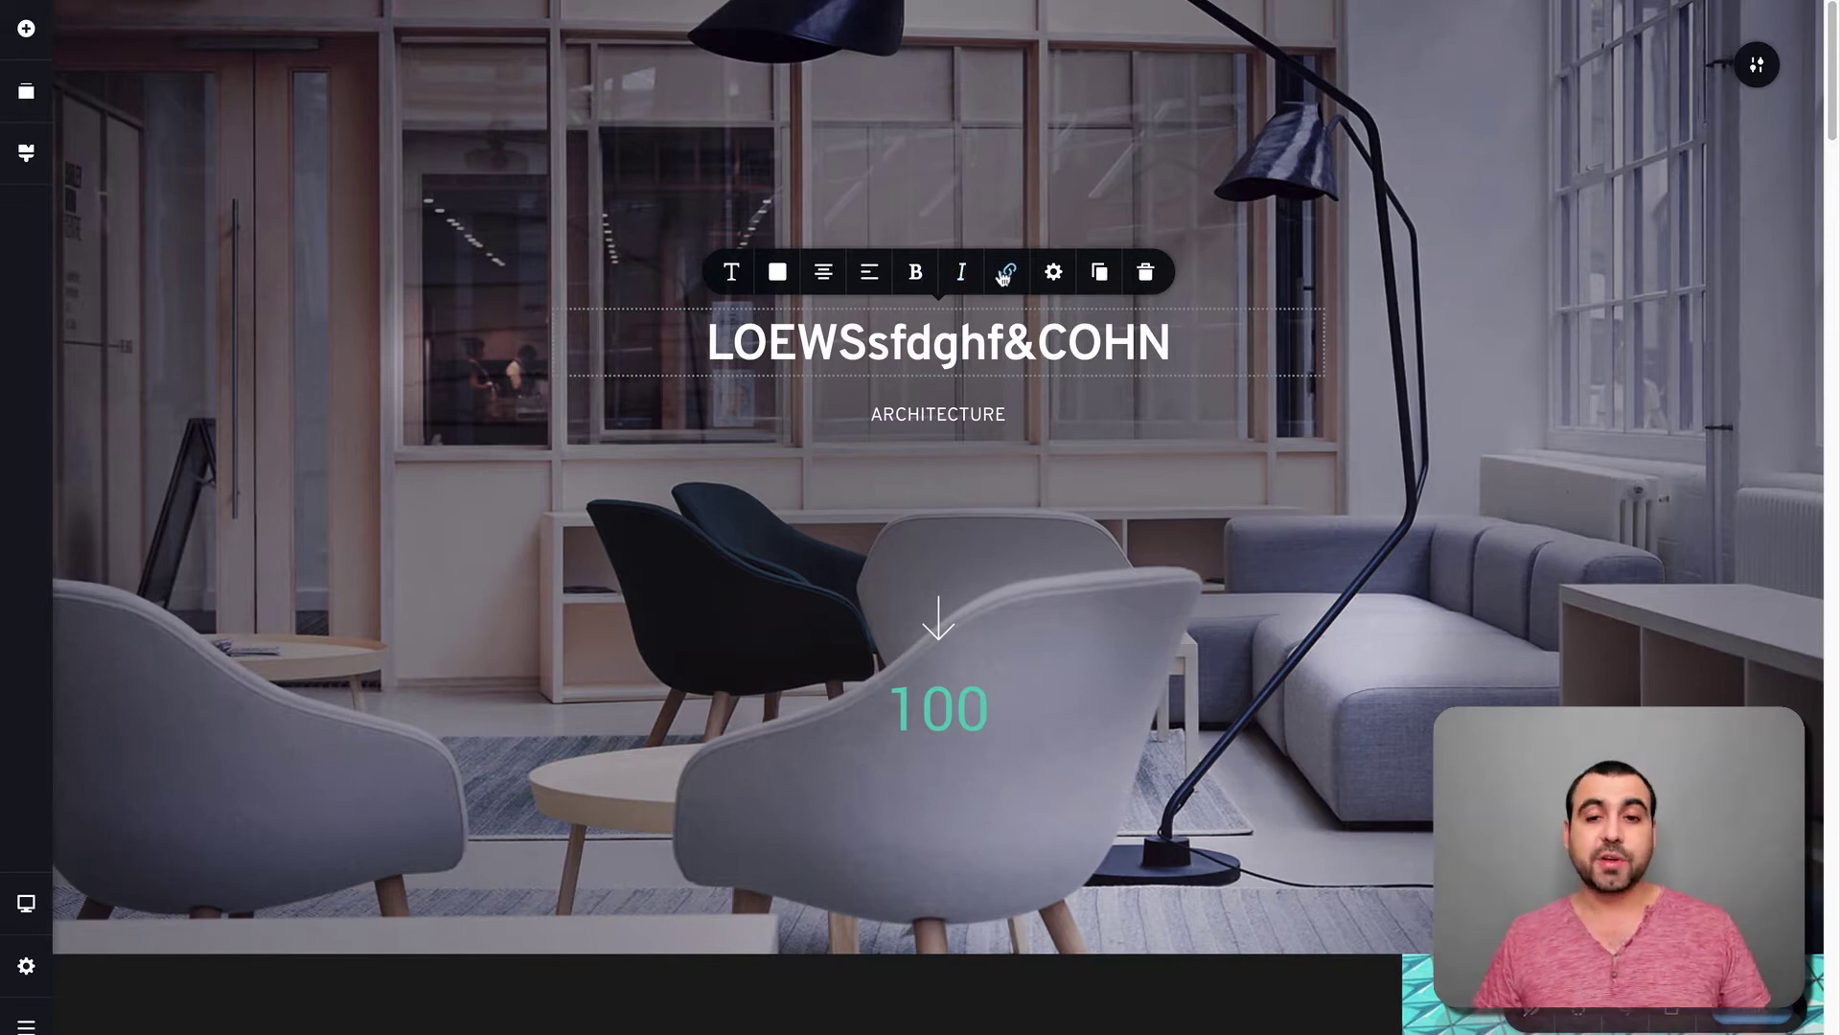
pyautogui.click(1057, 274)
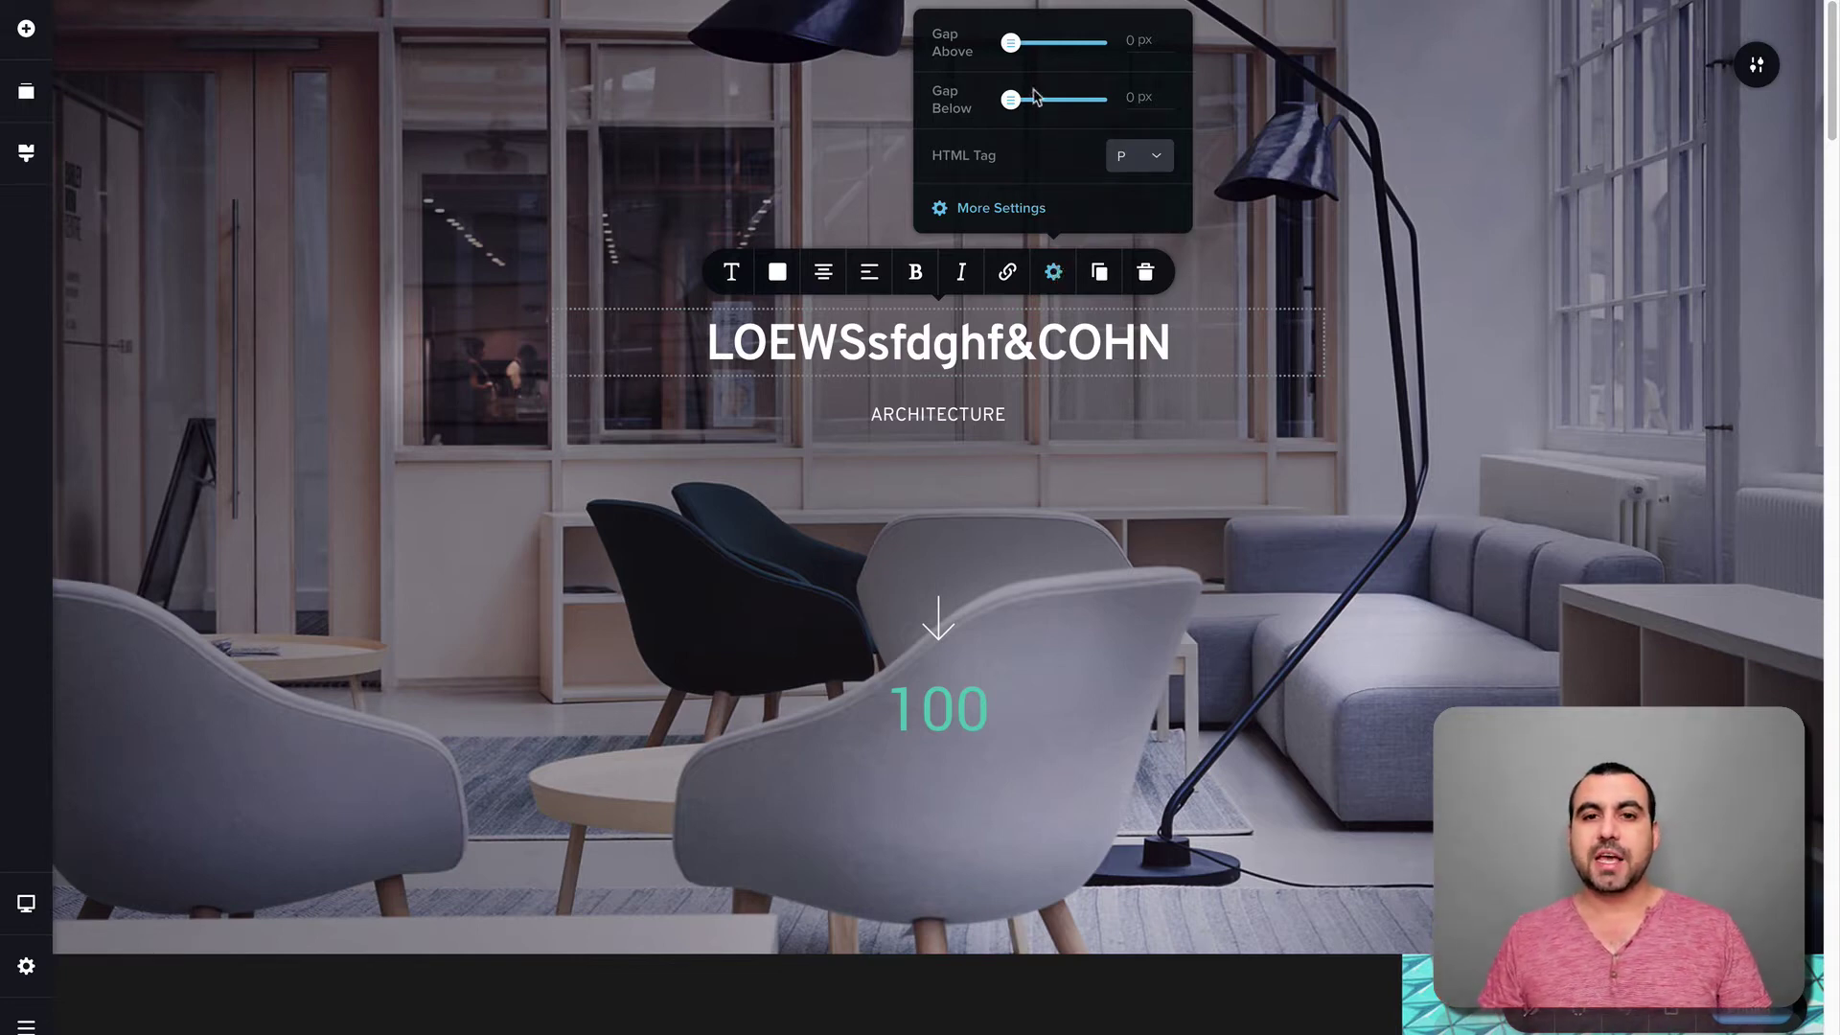
pyautogui.moveTo(1012, 42); pyautogui.dragTo(1009, 101)
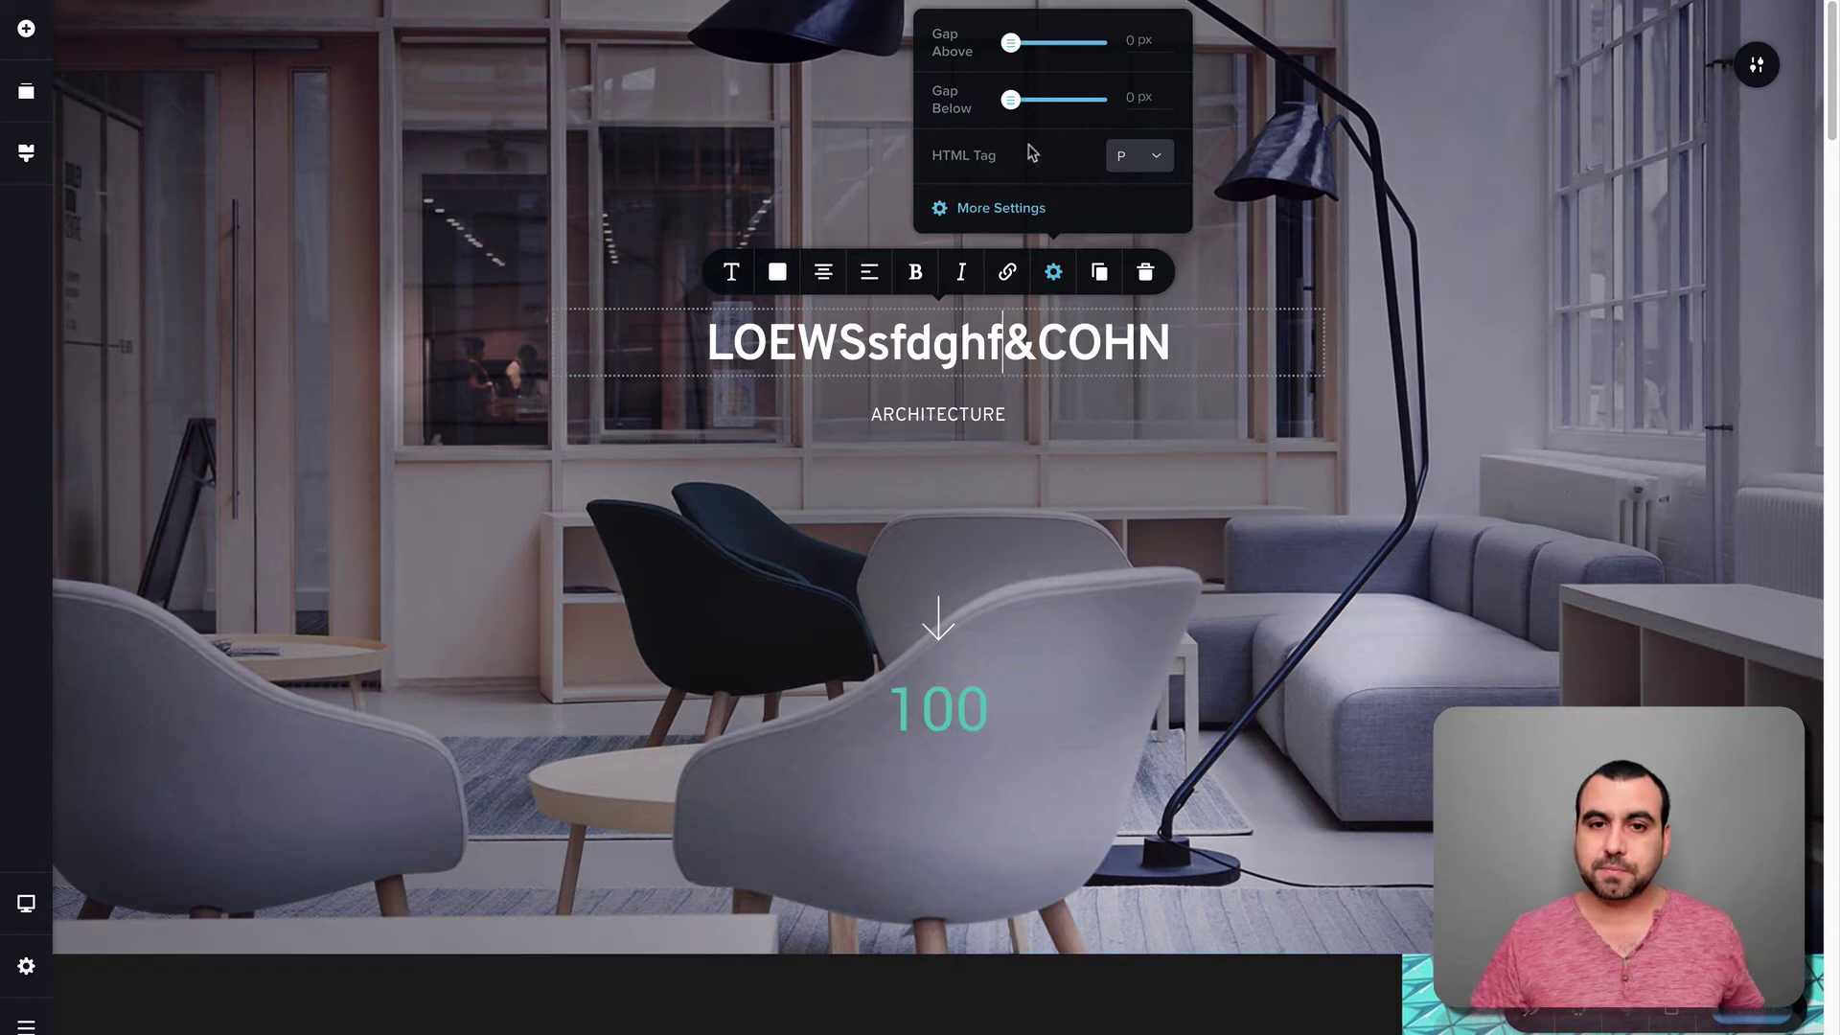
# - Set the heading's margins to 18, -6, 10 and 0 px in More Settings
pyautogui.click(991, 218)
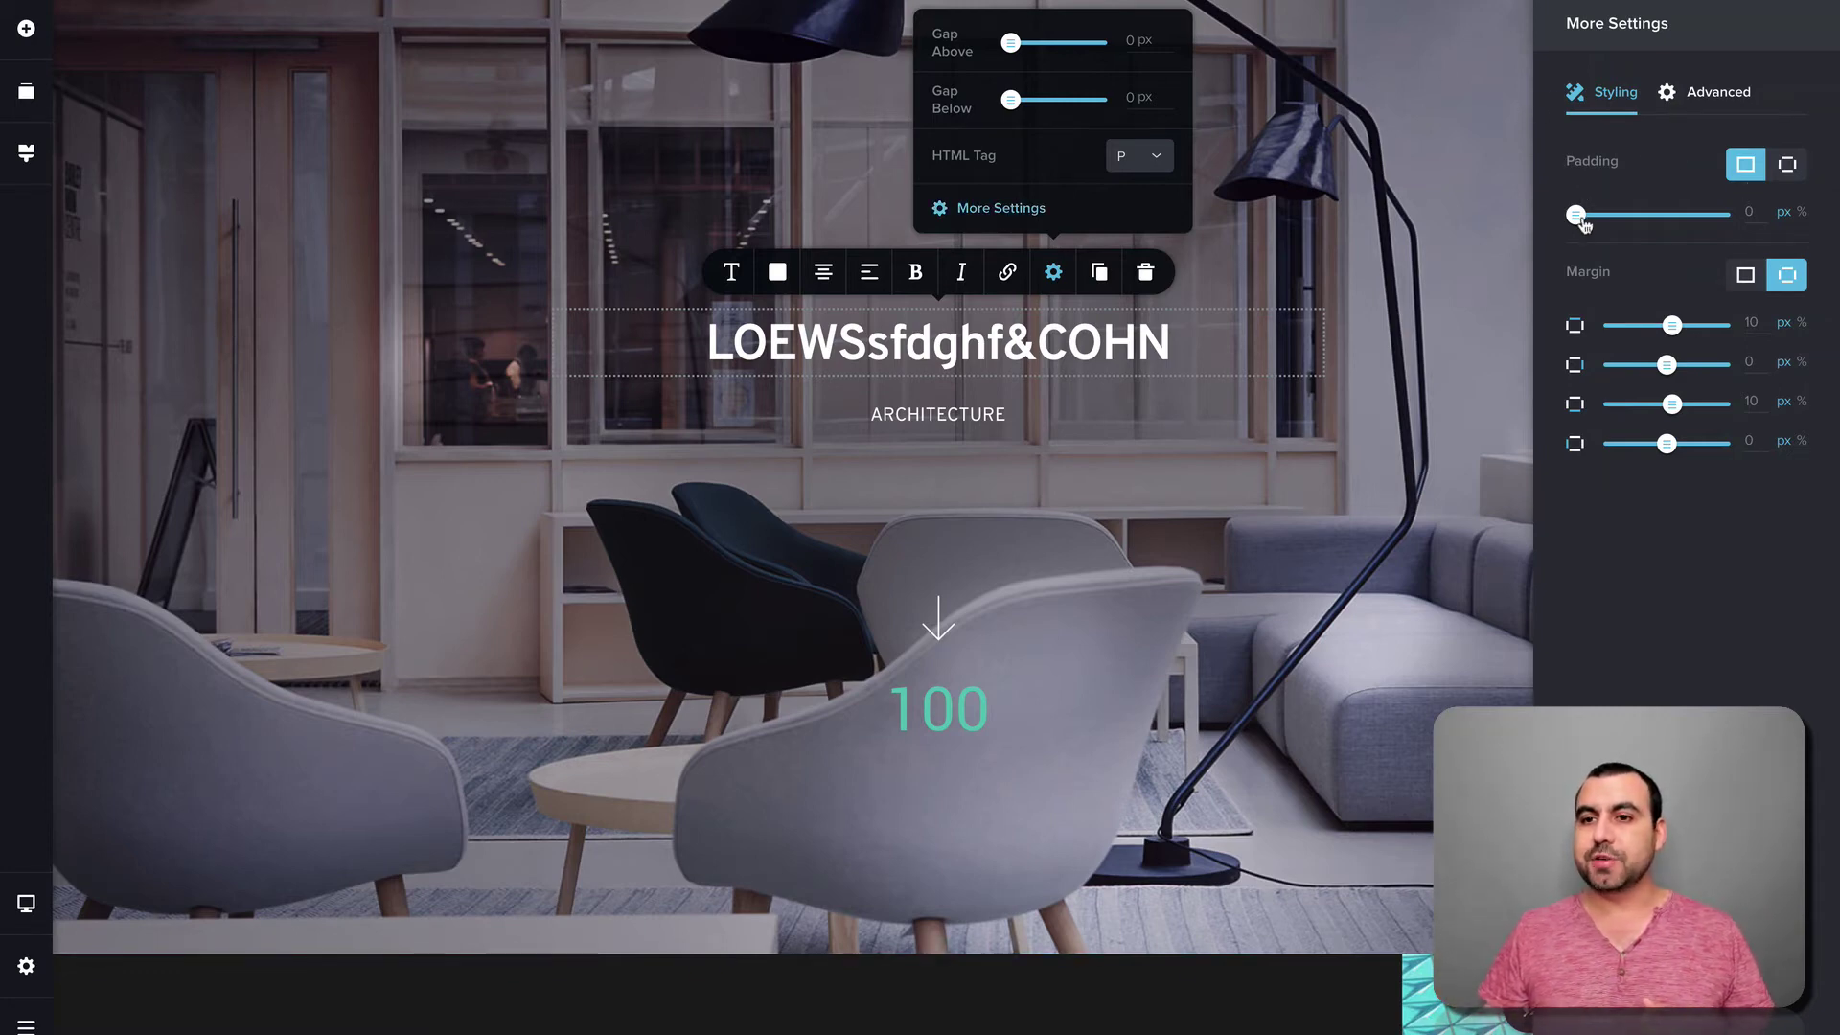
pyautogui.moveTo(1575, 215)
pyautogui.mouseDown()
pyautogui.moveTo(1632, 220)
pyautogui.moveTo(1576, 215)
pyautogui.mouseUp()
pyautogui.moveTo(1672, 326); pyautogui.dragTo(1667, 385)
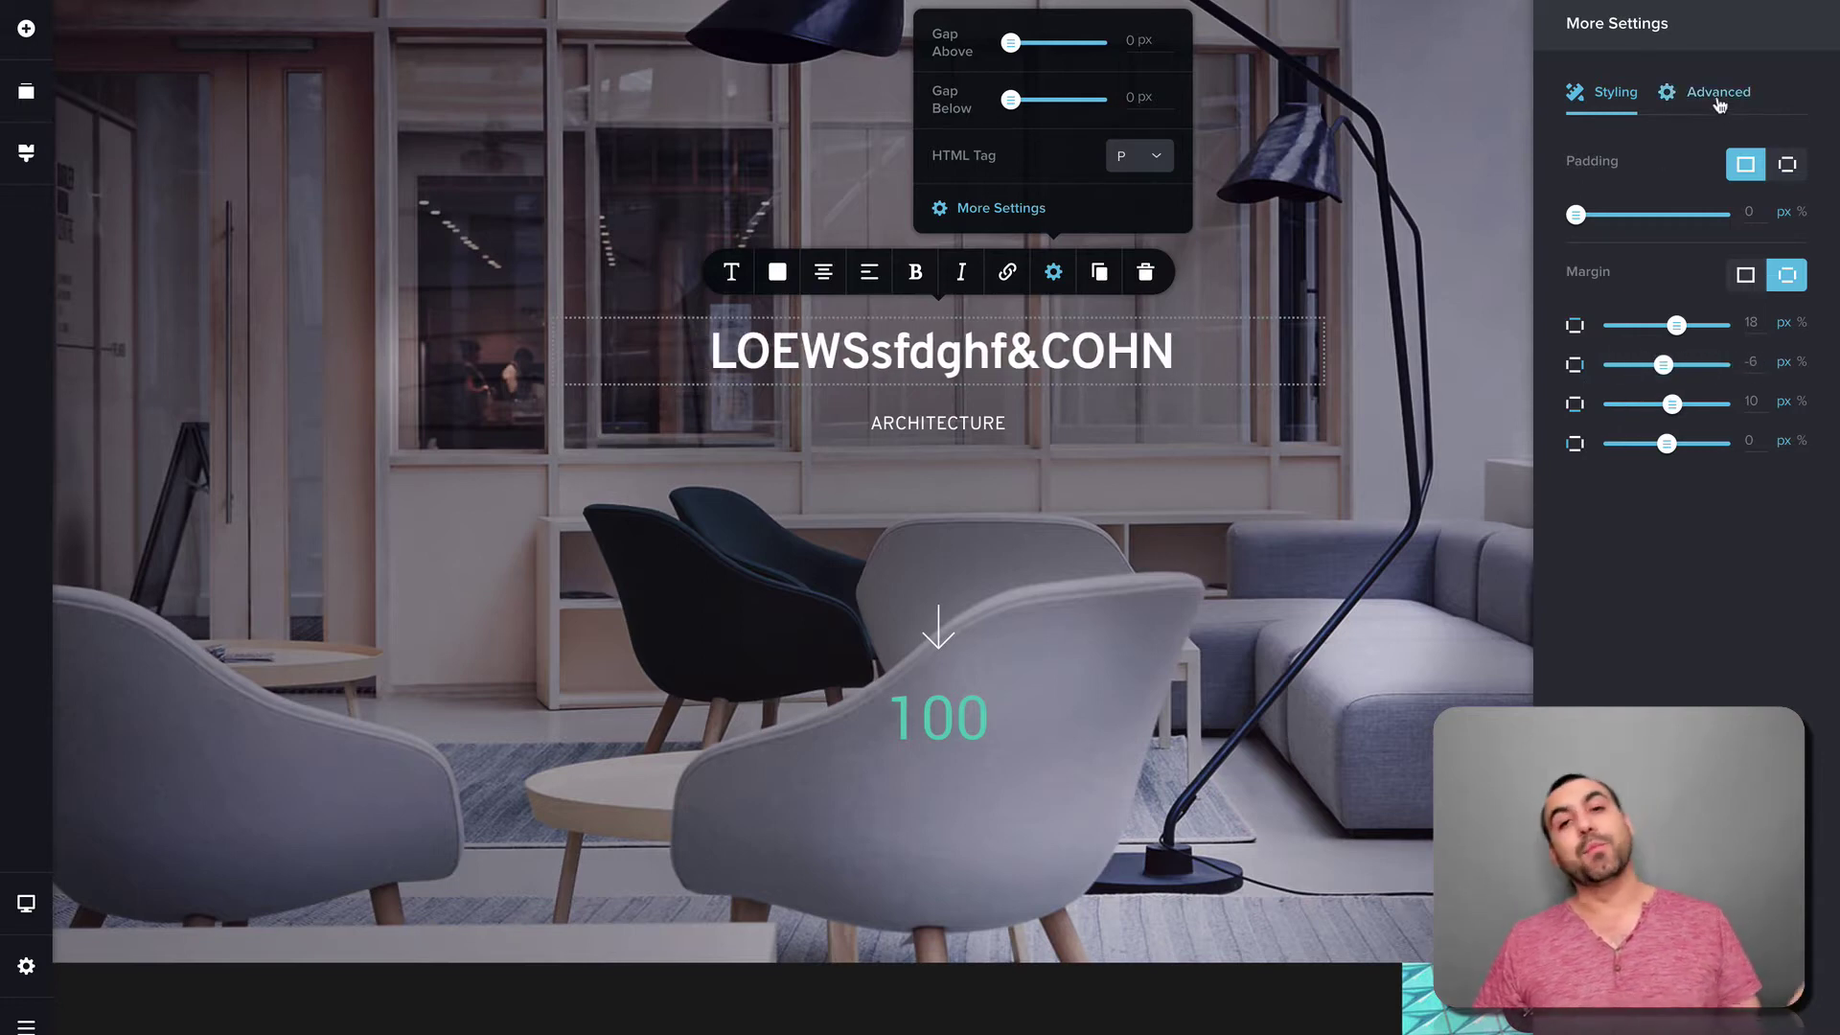
# - In the heading's advanced settings, give the hero heading a Flash entrance animation
pyautogui.click(1718, 93)
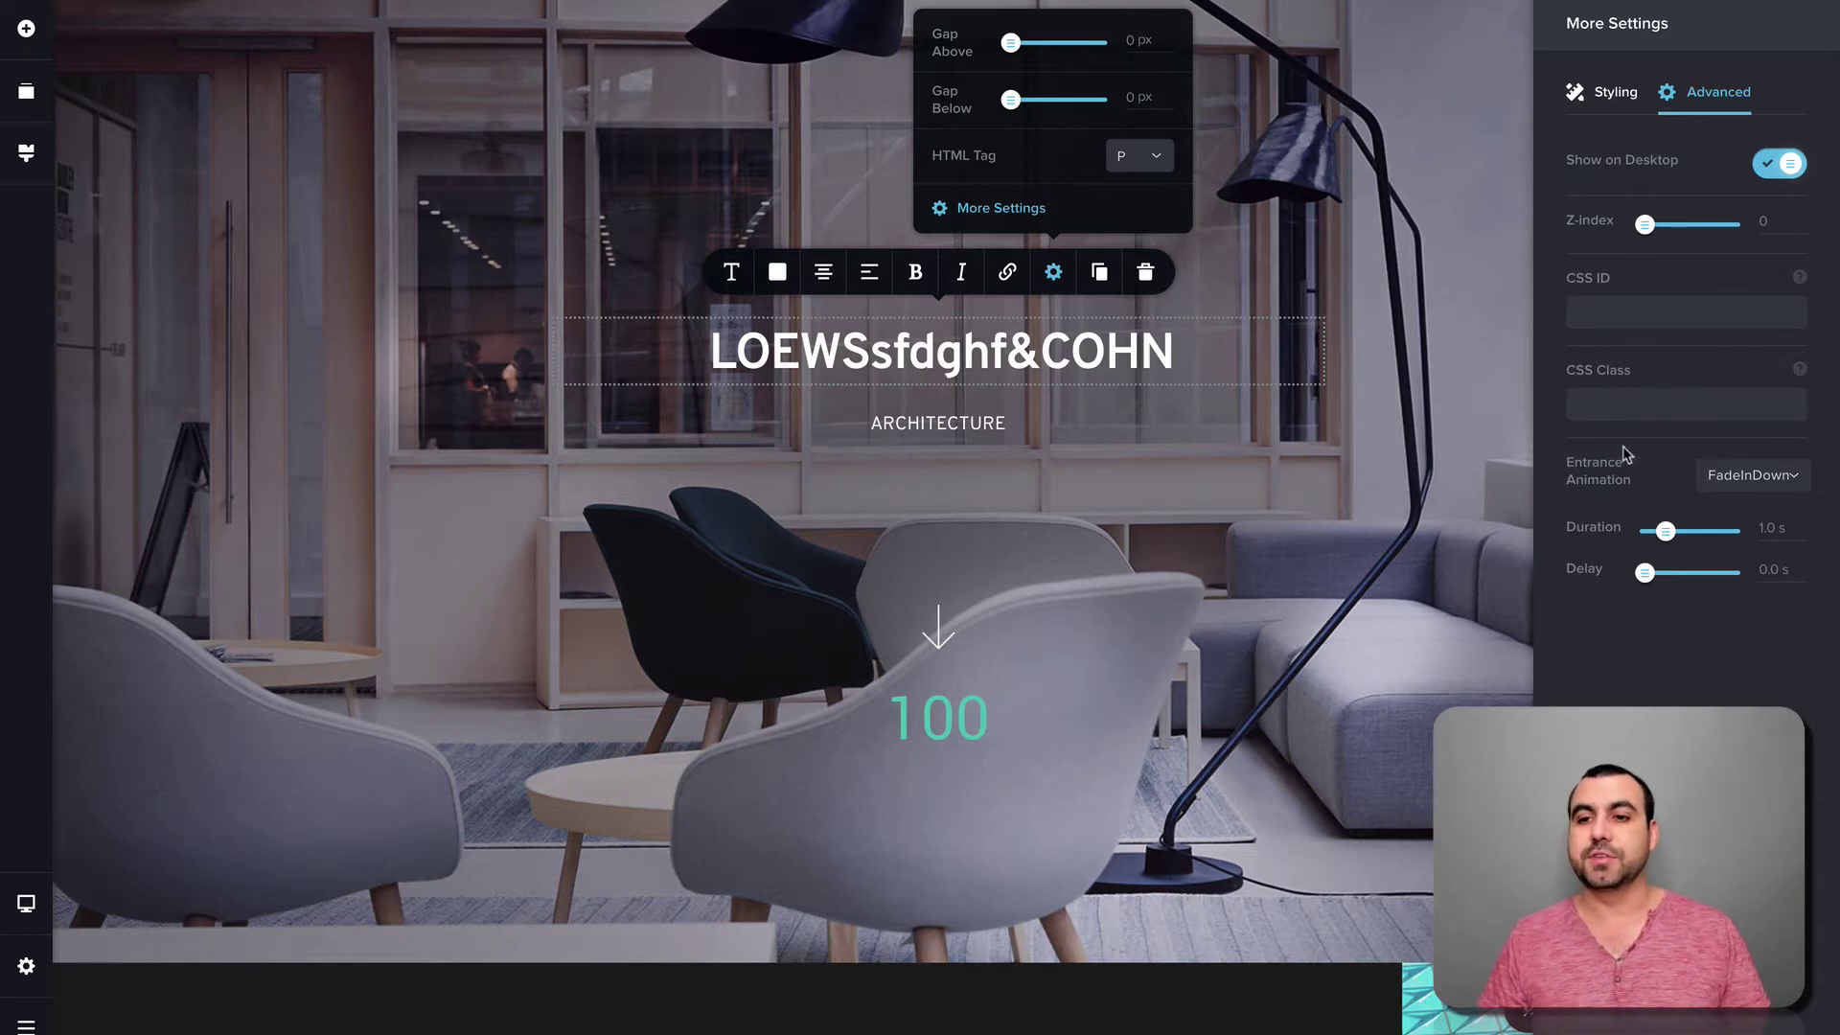
pyautogui.click(1726, 489)
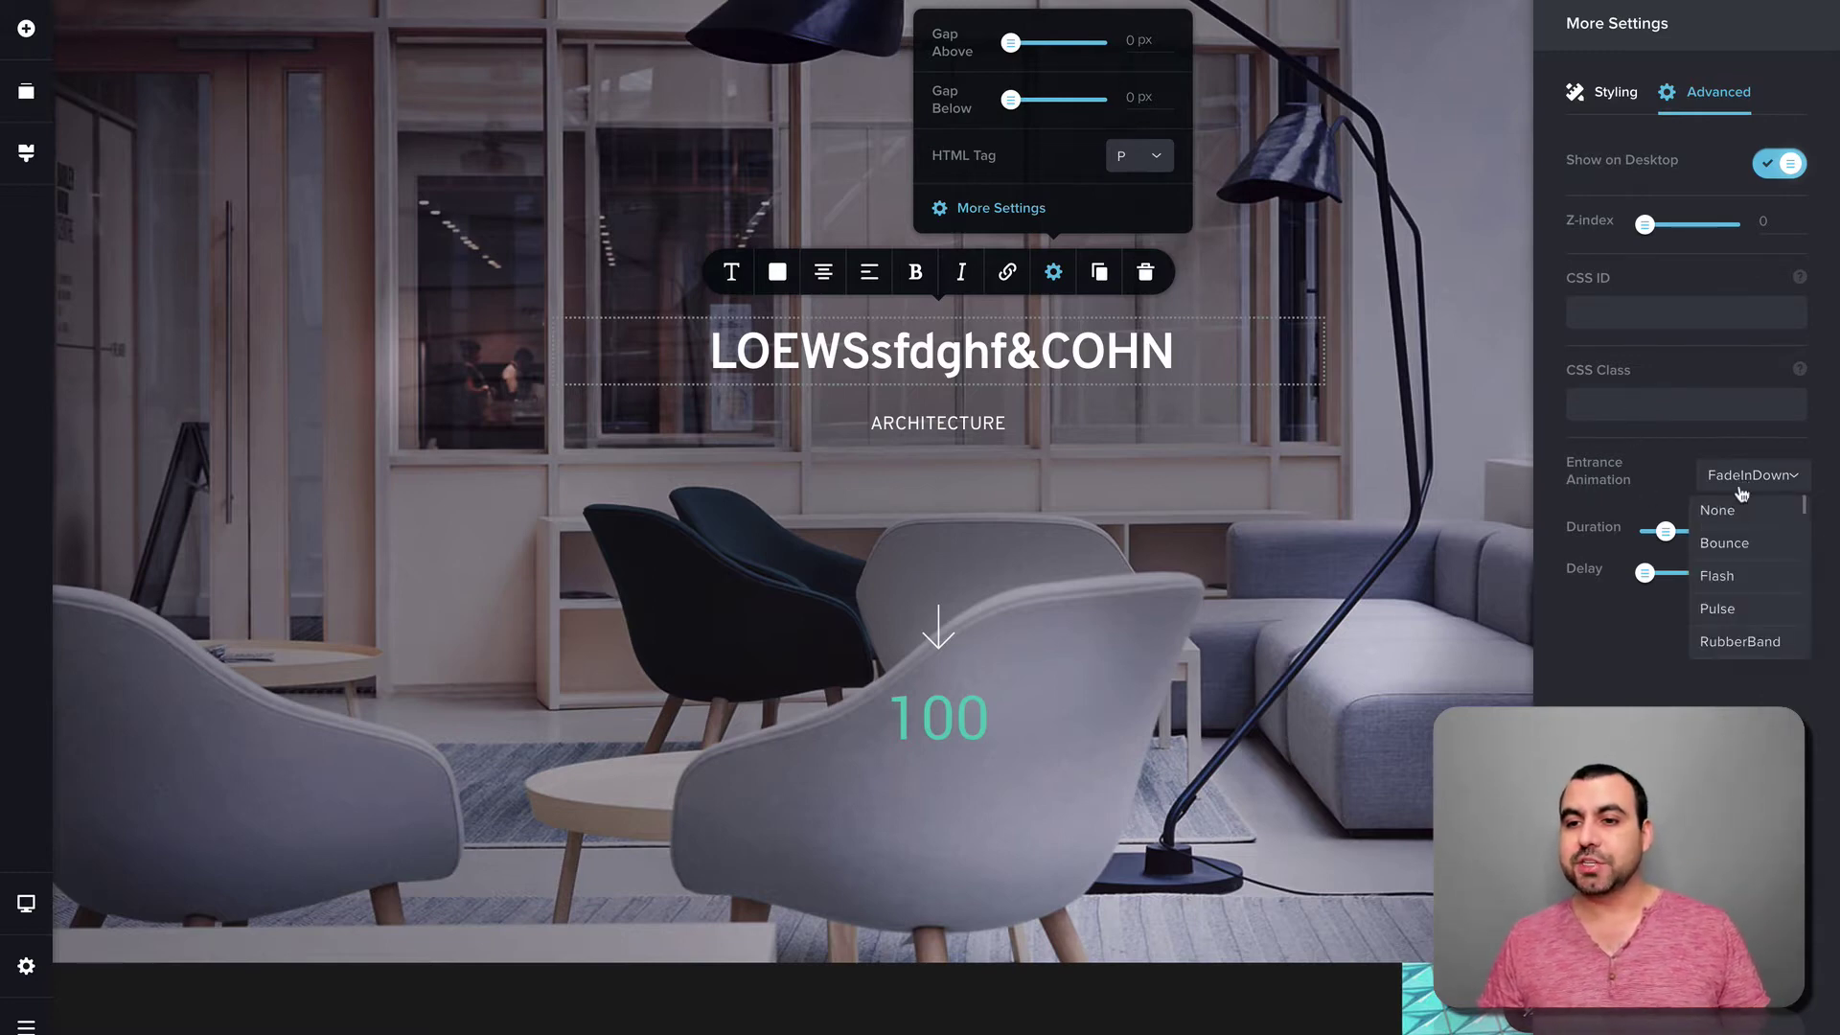
pyautogui.click(1724, 544)
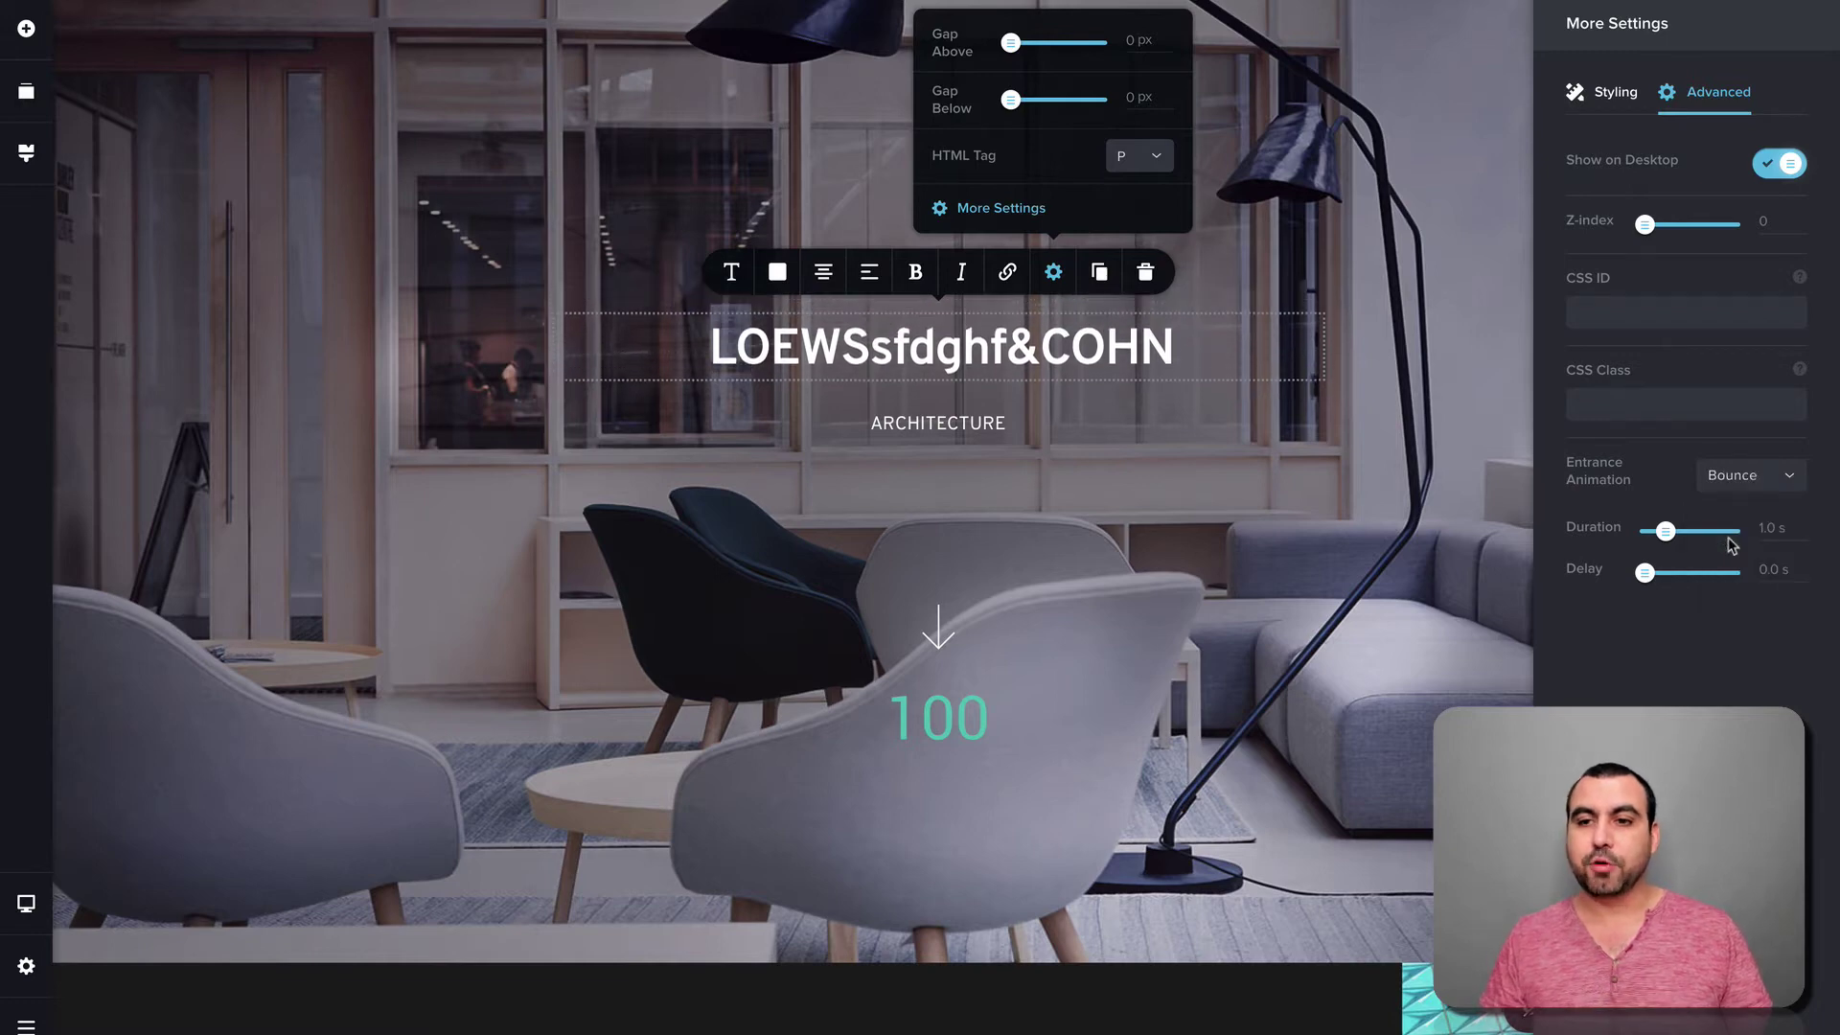
pyautogui.click(1742, 487)
pyautogui.click(1737, 576)
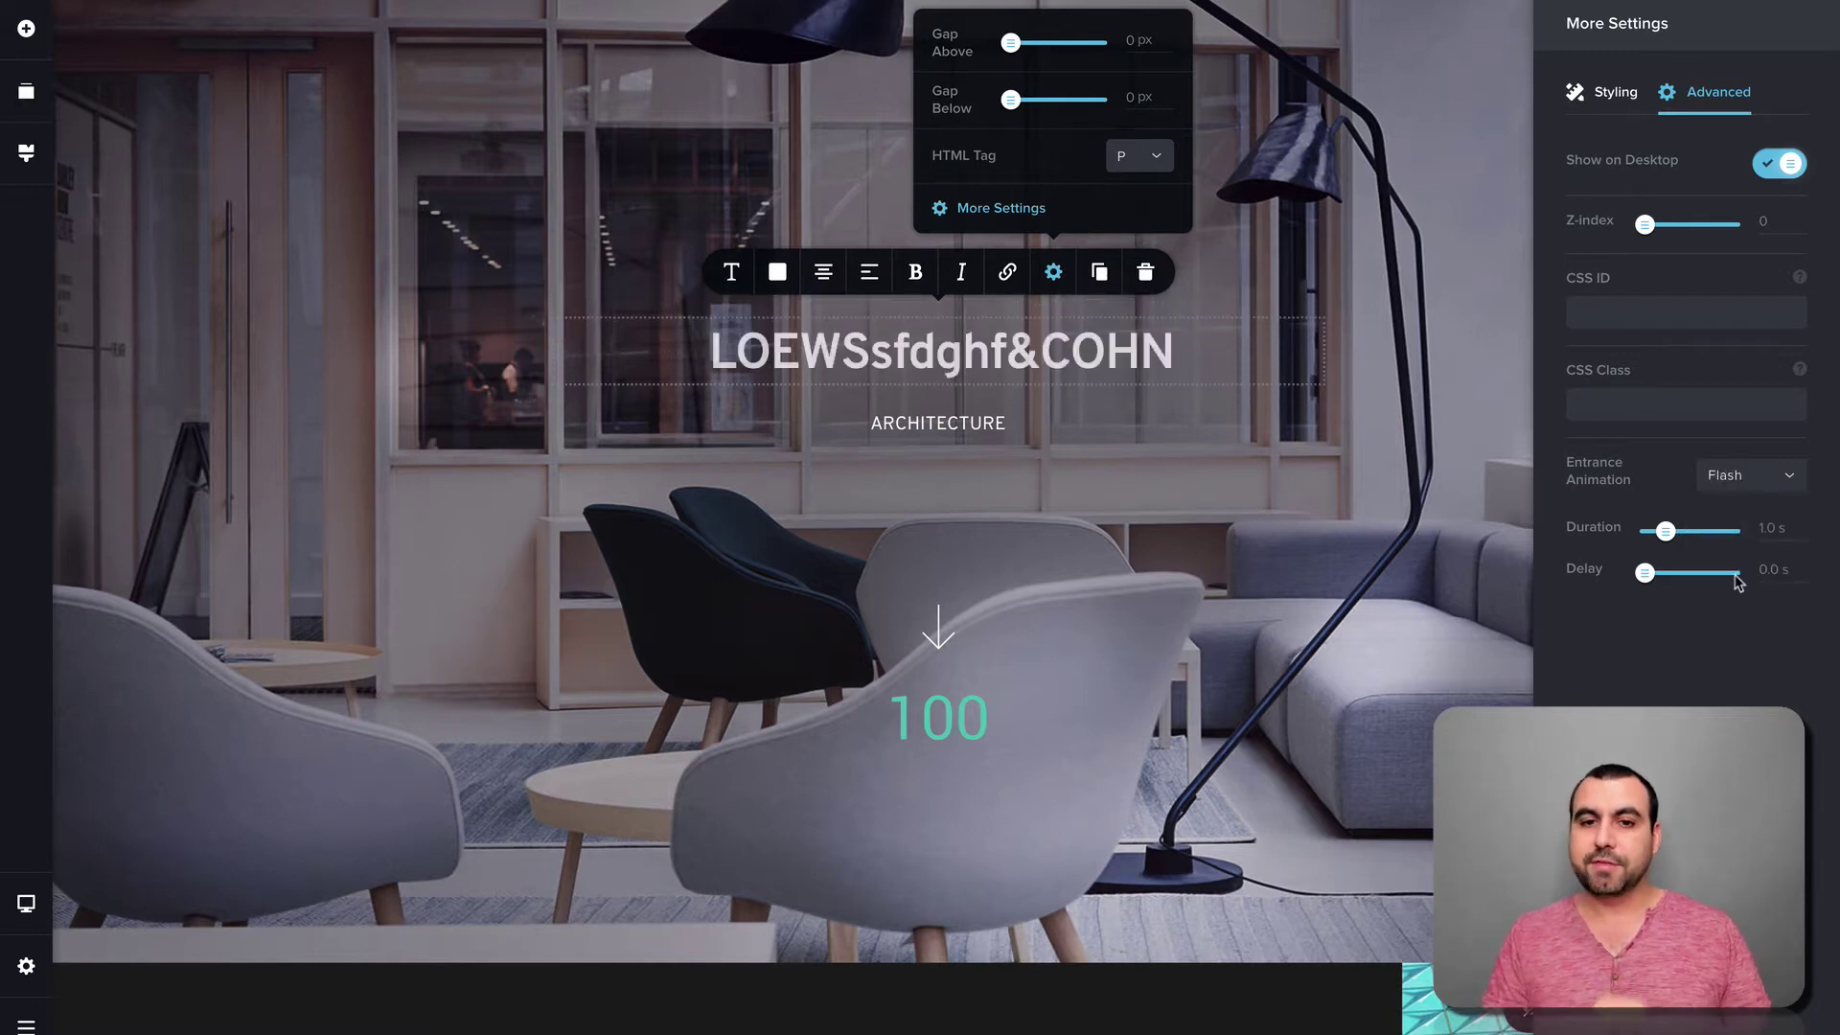
# - Set the Flash animation's duration to 0.6 s and its delay to 3.0 s
pyautogui.moveTo(1665, 532); pyautogui.dragTo(1772, 546)
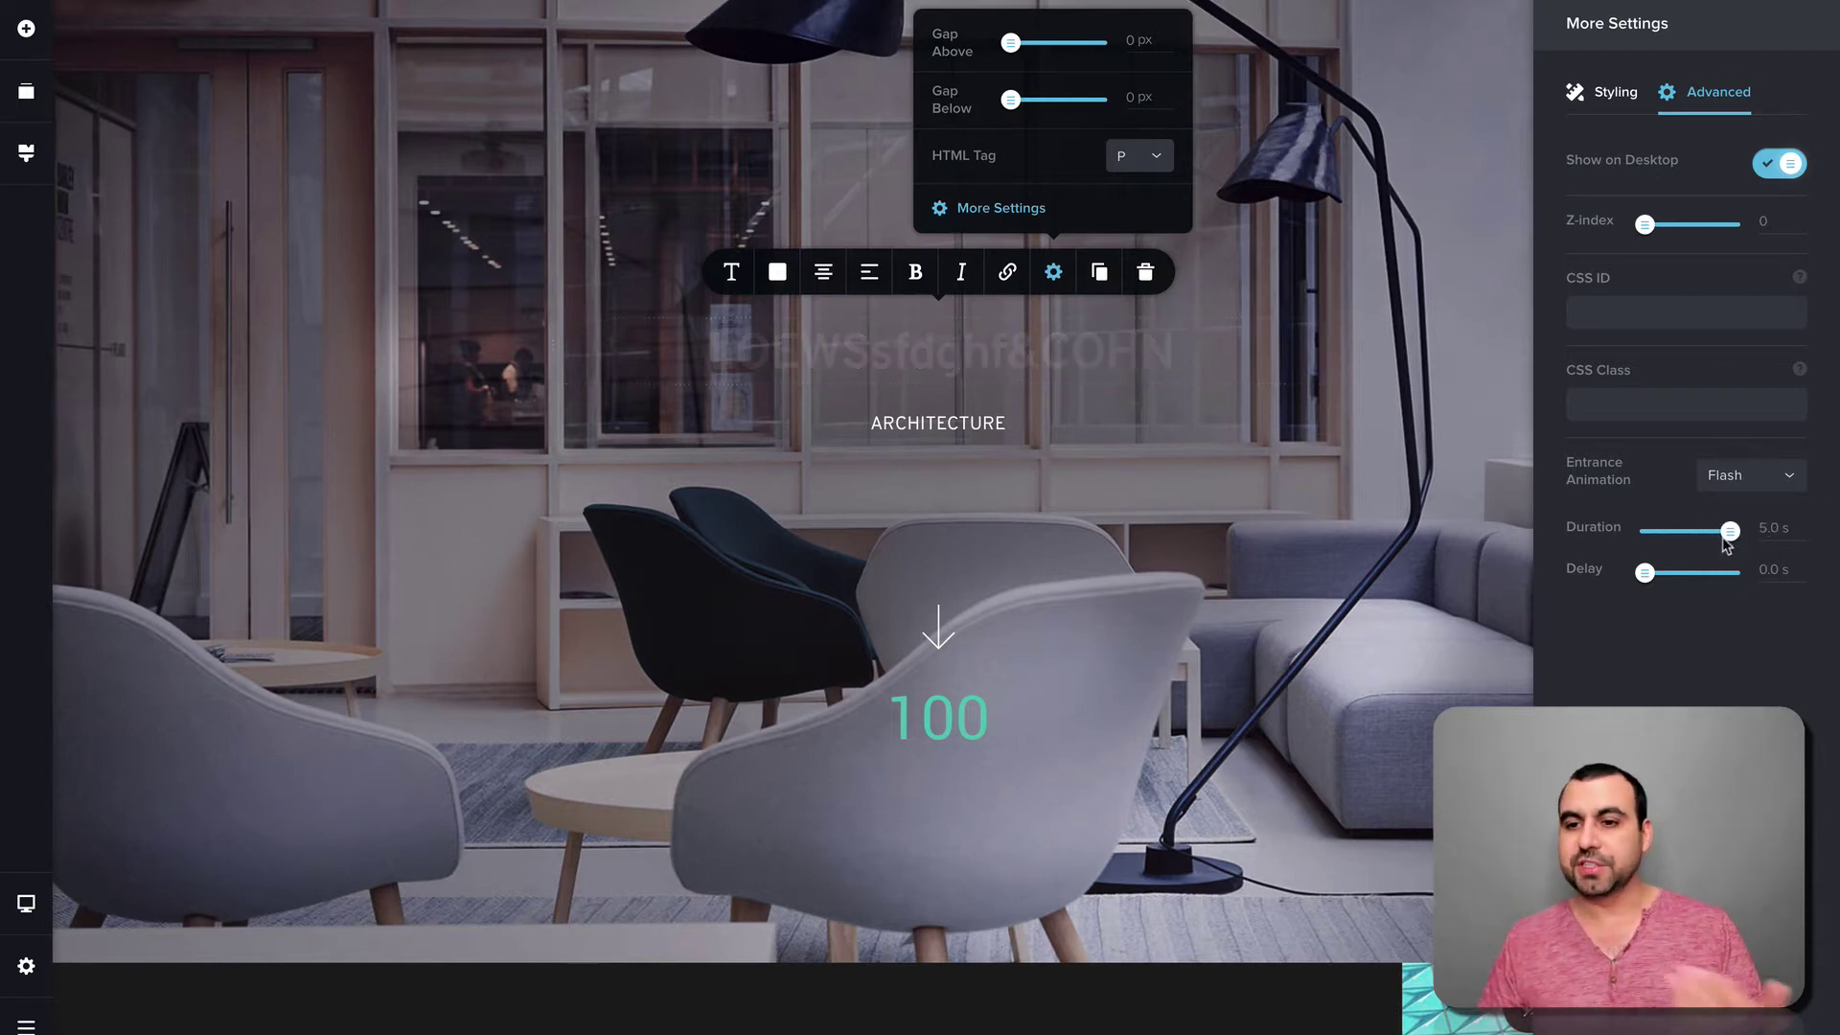
pyautogui.moveTo(1724, 543); pyautogui.dragTo(1659, 536)
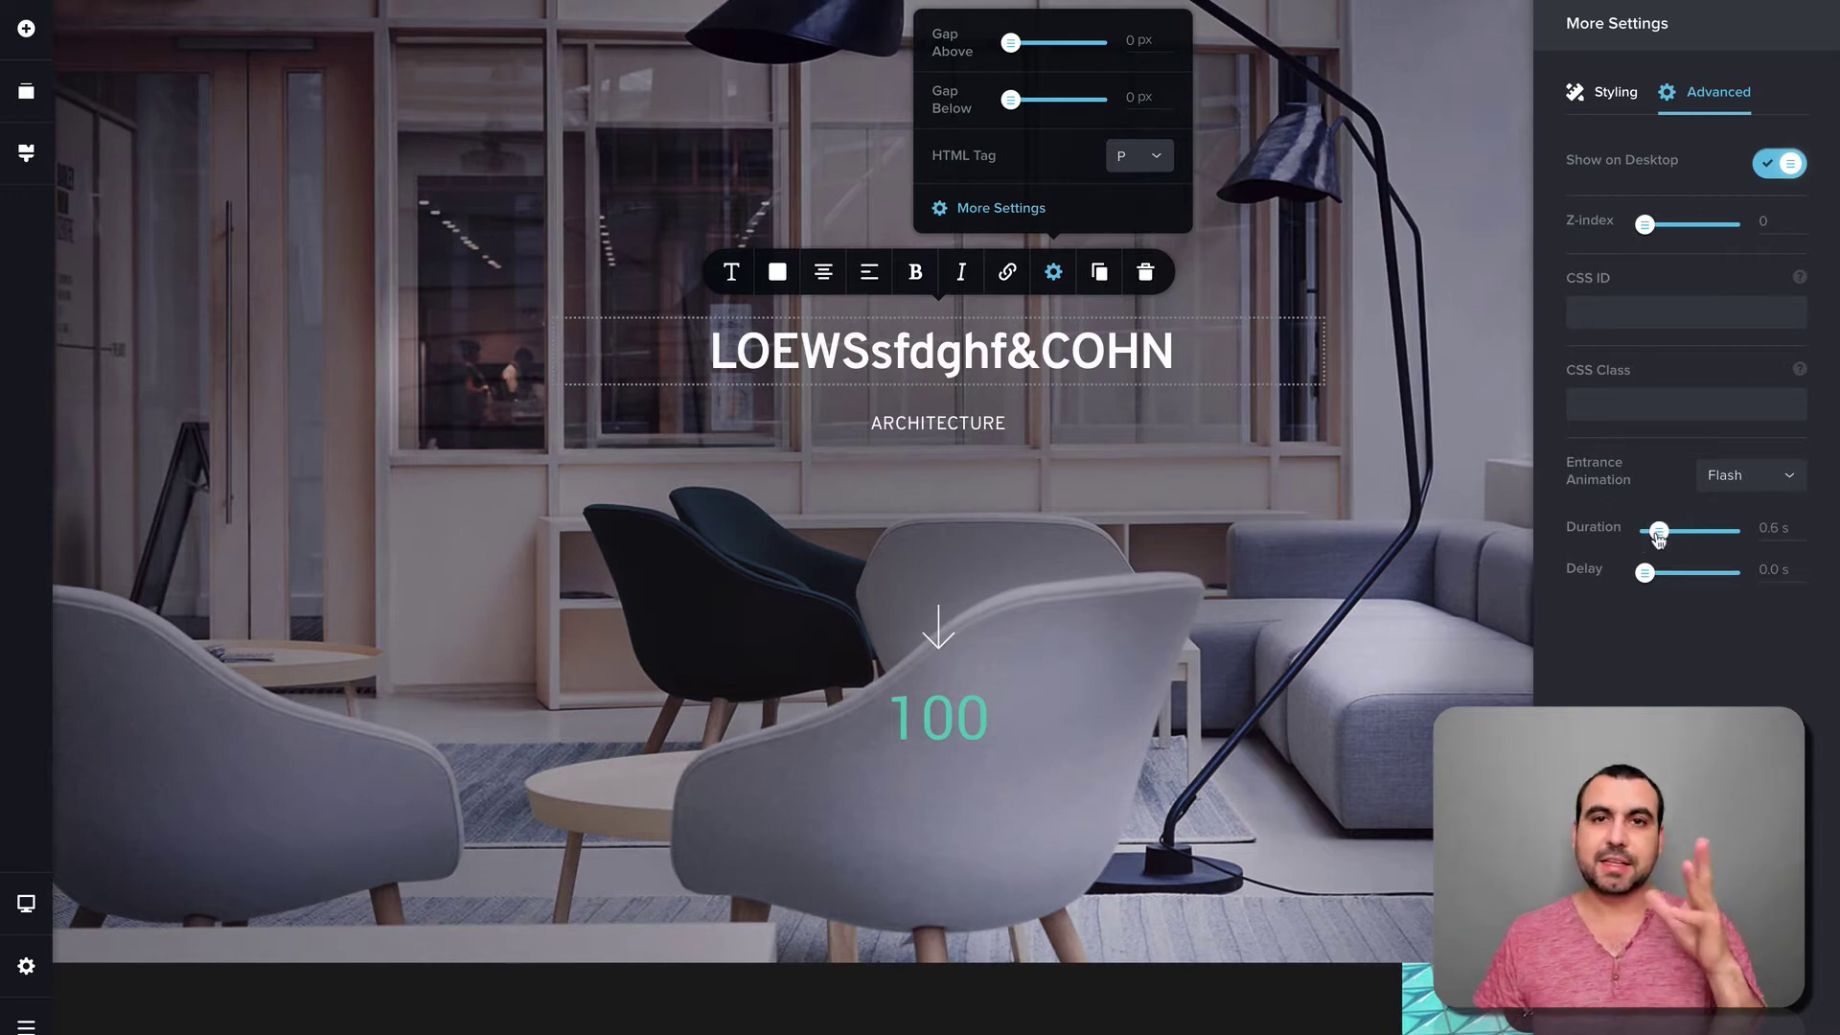
pyautogui.moveTo(1644, 572); pyautogui.dragTo(1695, 573)
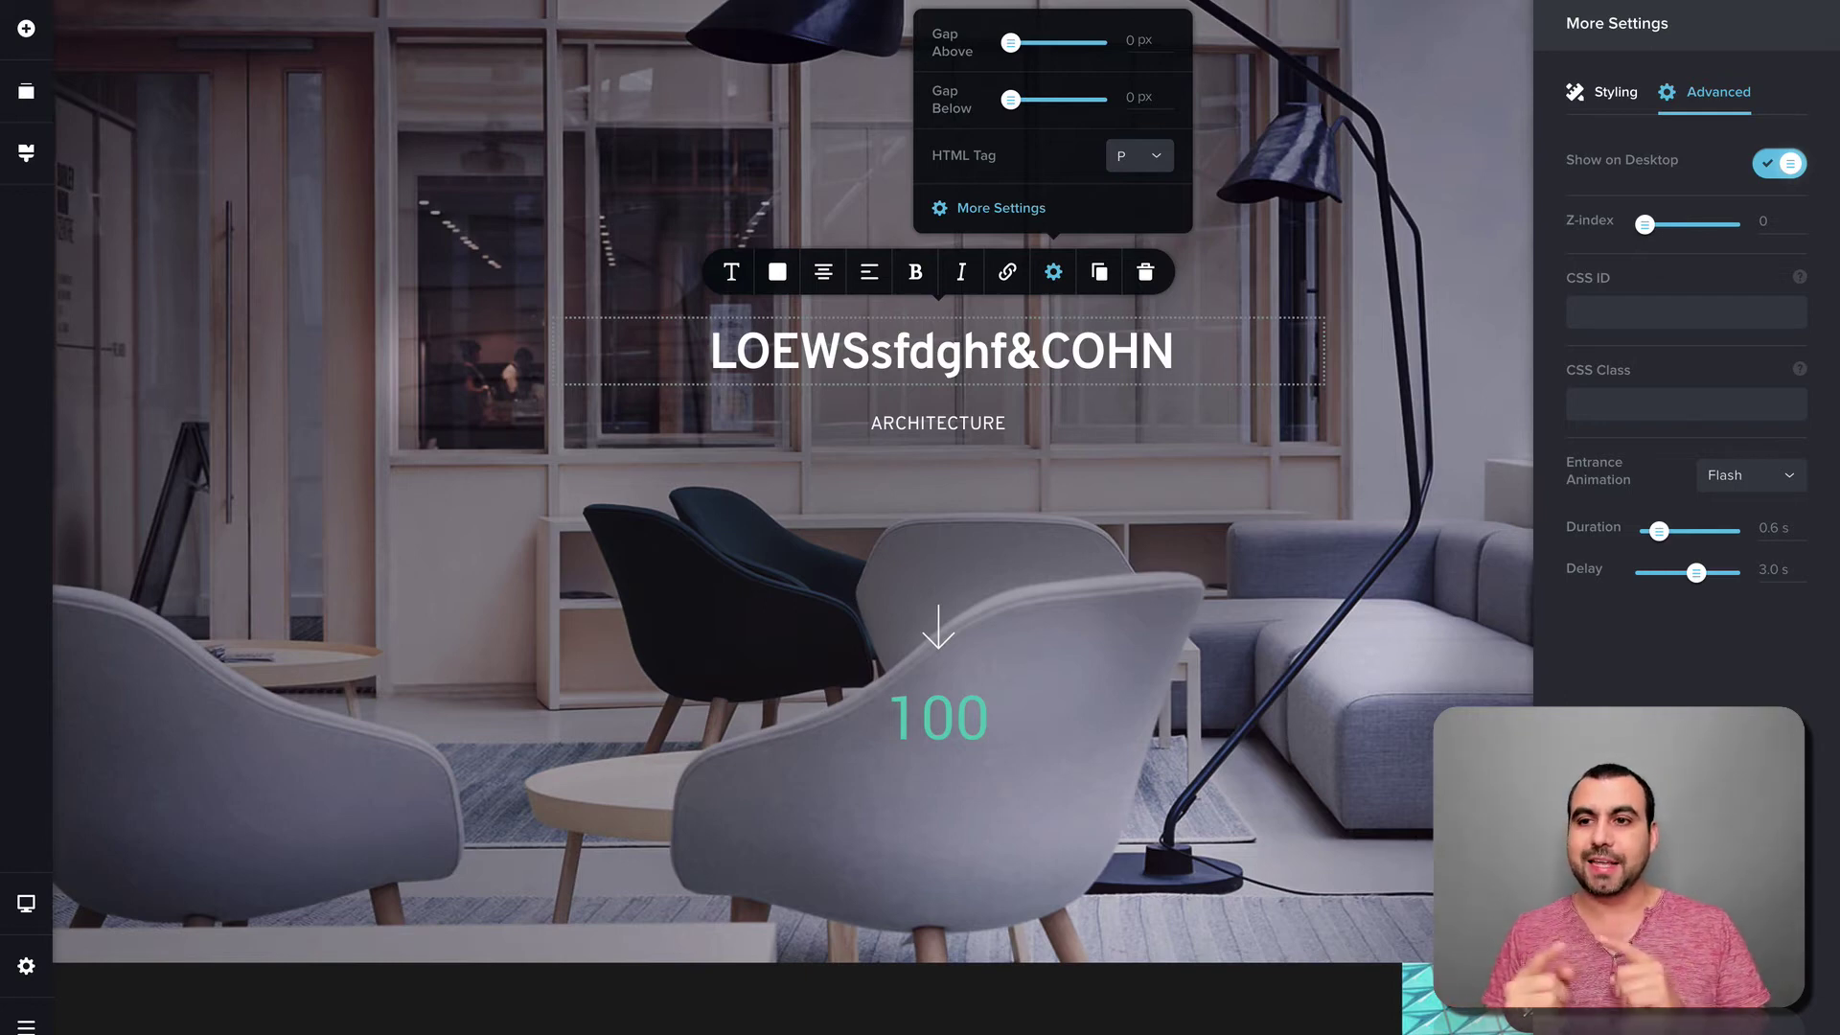
pyautogui.click(1198, 571)
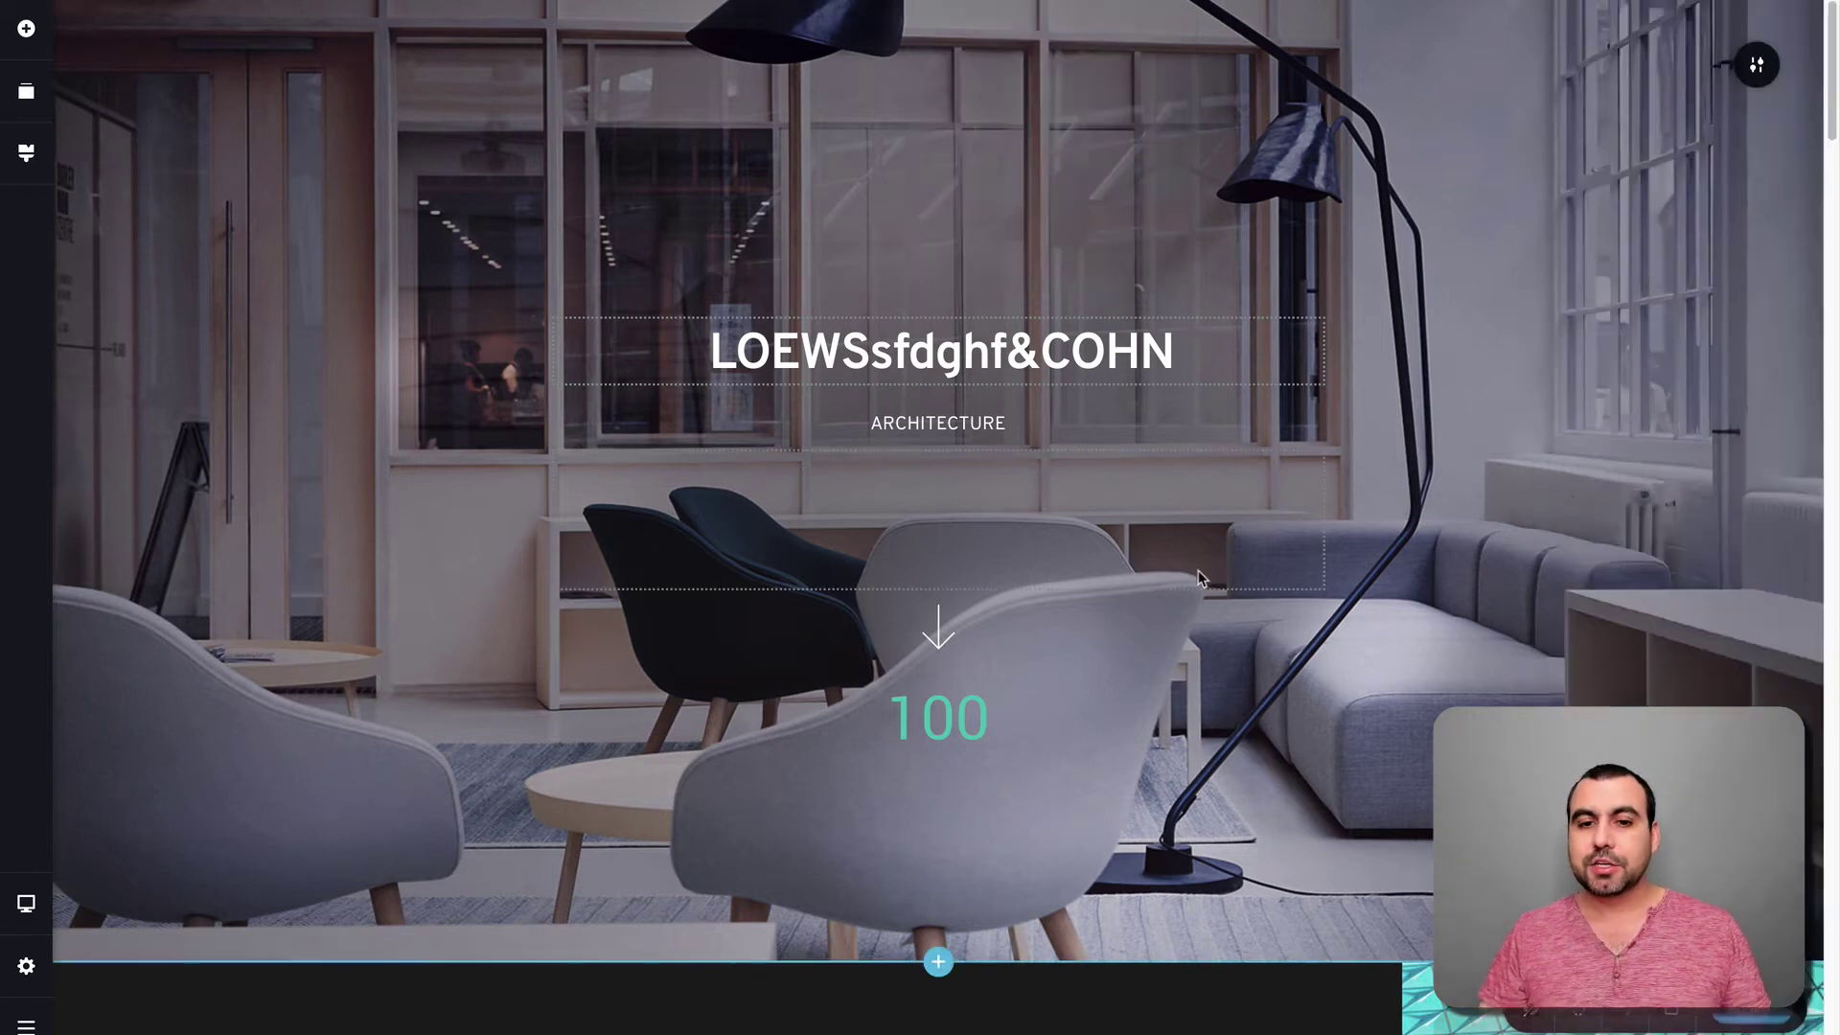
pyautogui.click(961, 728)
pyautogui.click(983, 637)
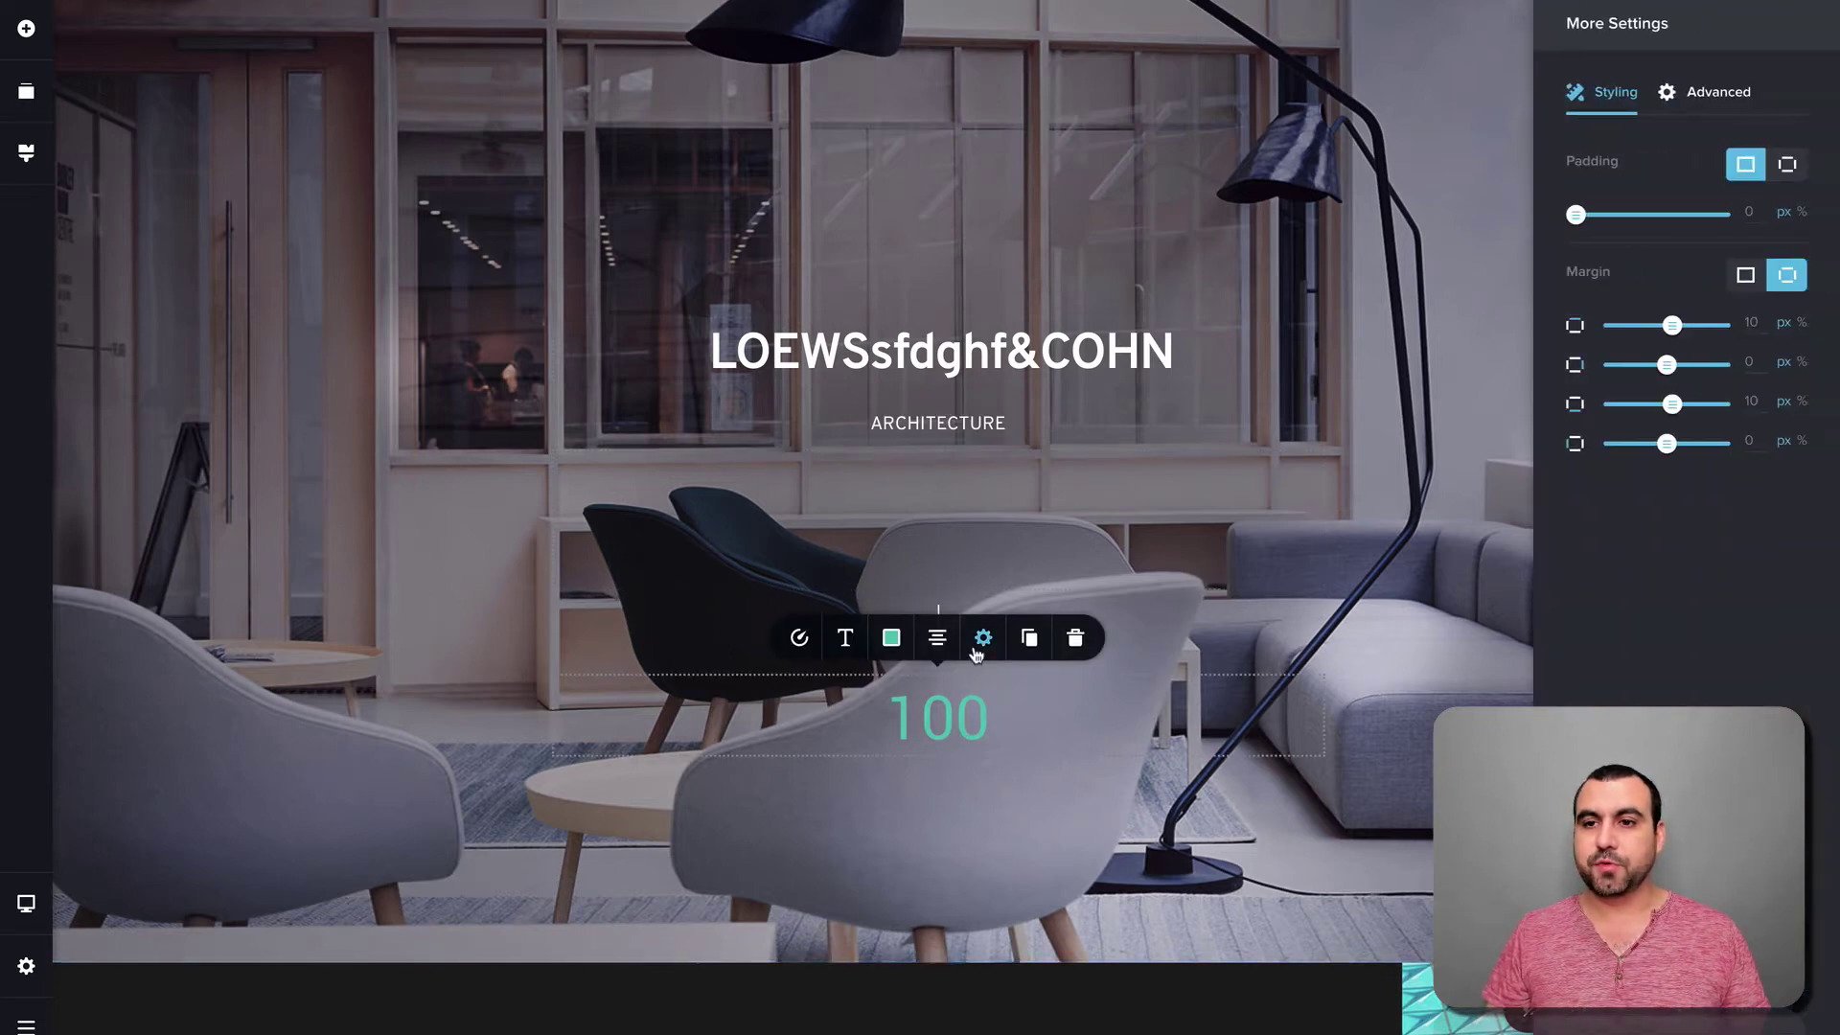
pyautogui.click(951, 723)
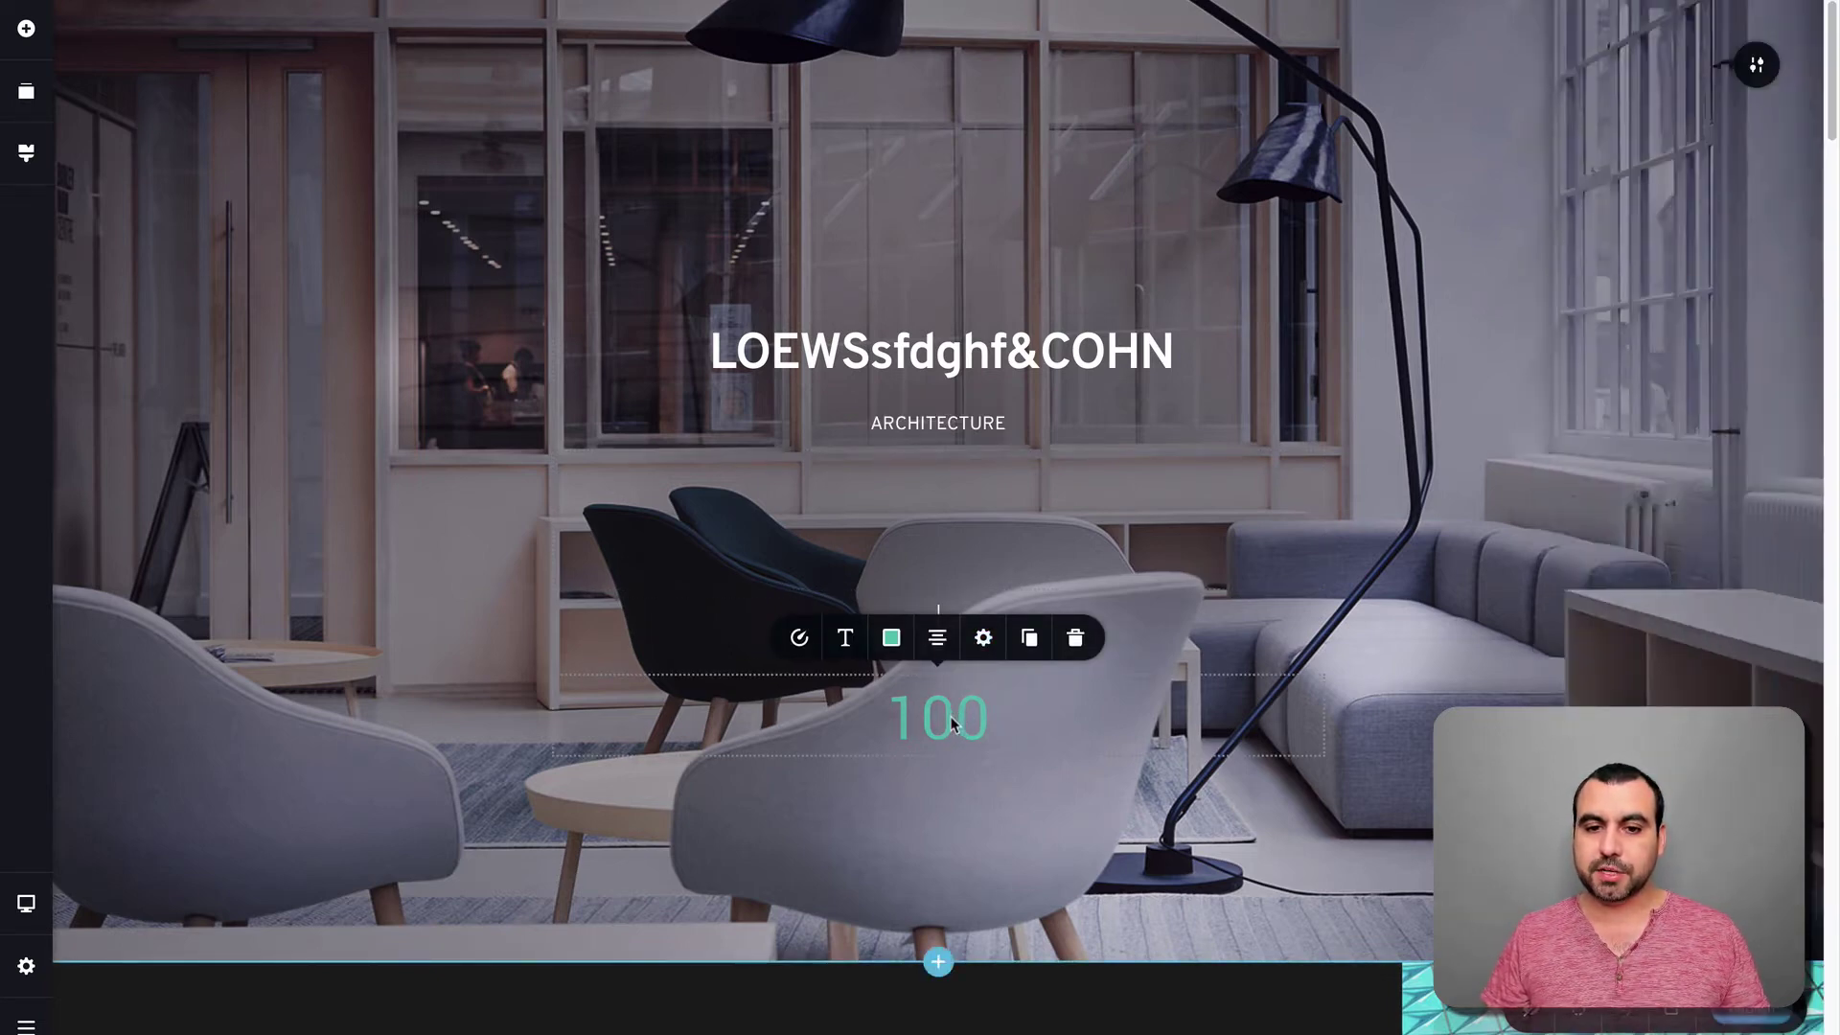
pyautogui.click(846, 640)
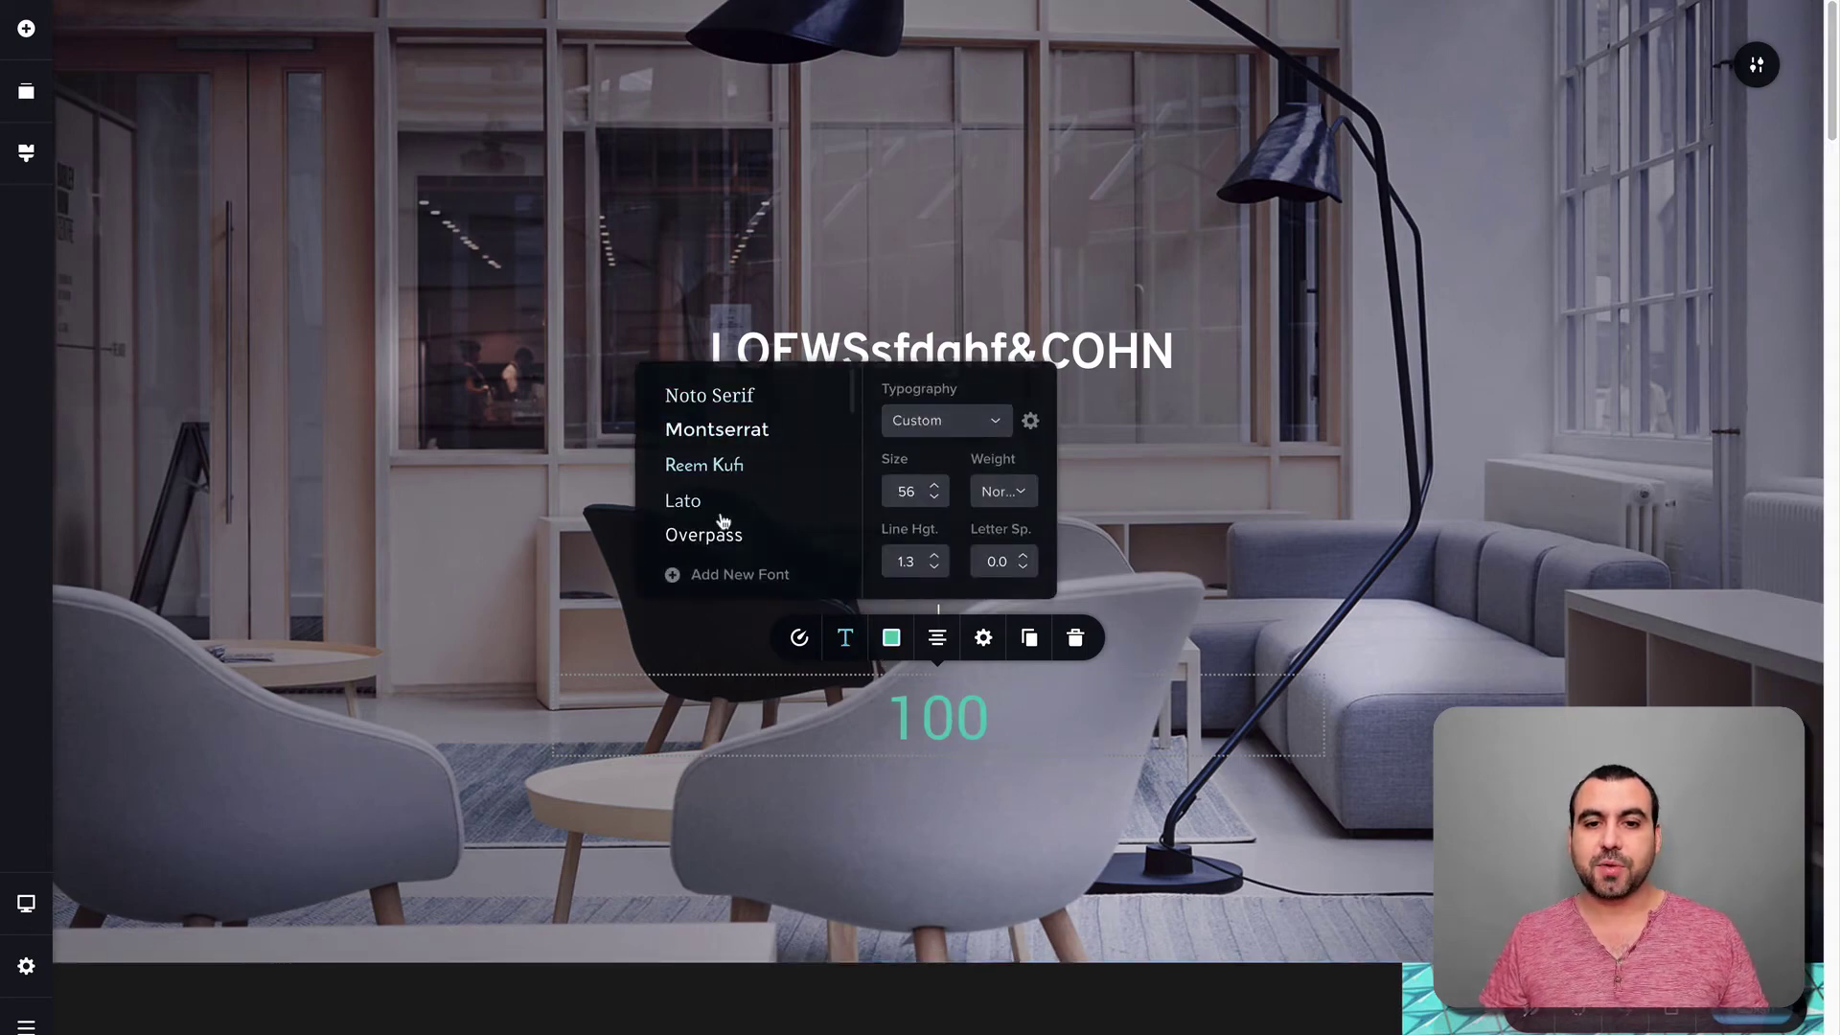
pyautogui.scroll(-2, 727, 534)
pyautogui.click(1239, 580)
pyautogui.scroll(-3, 1179, 688)
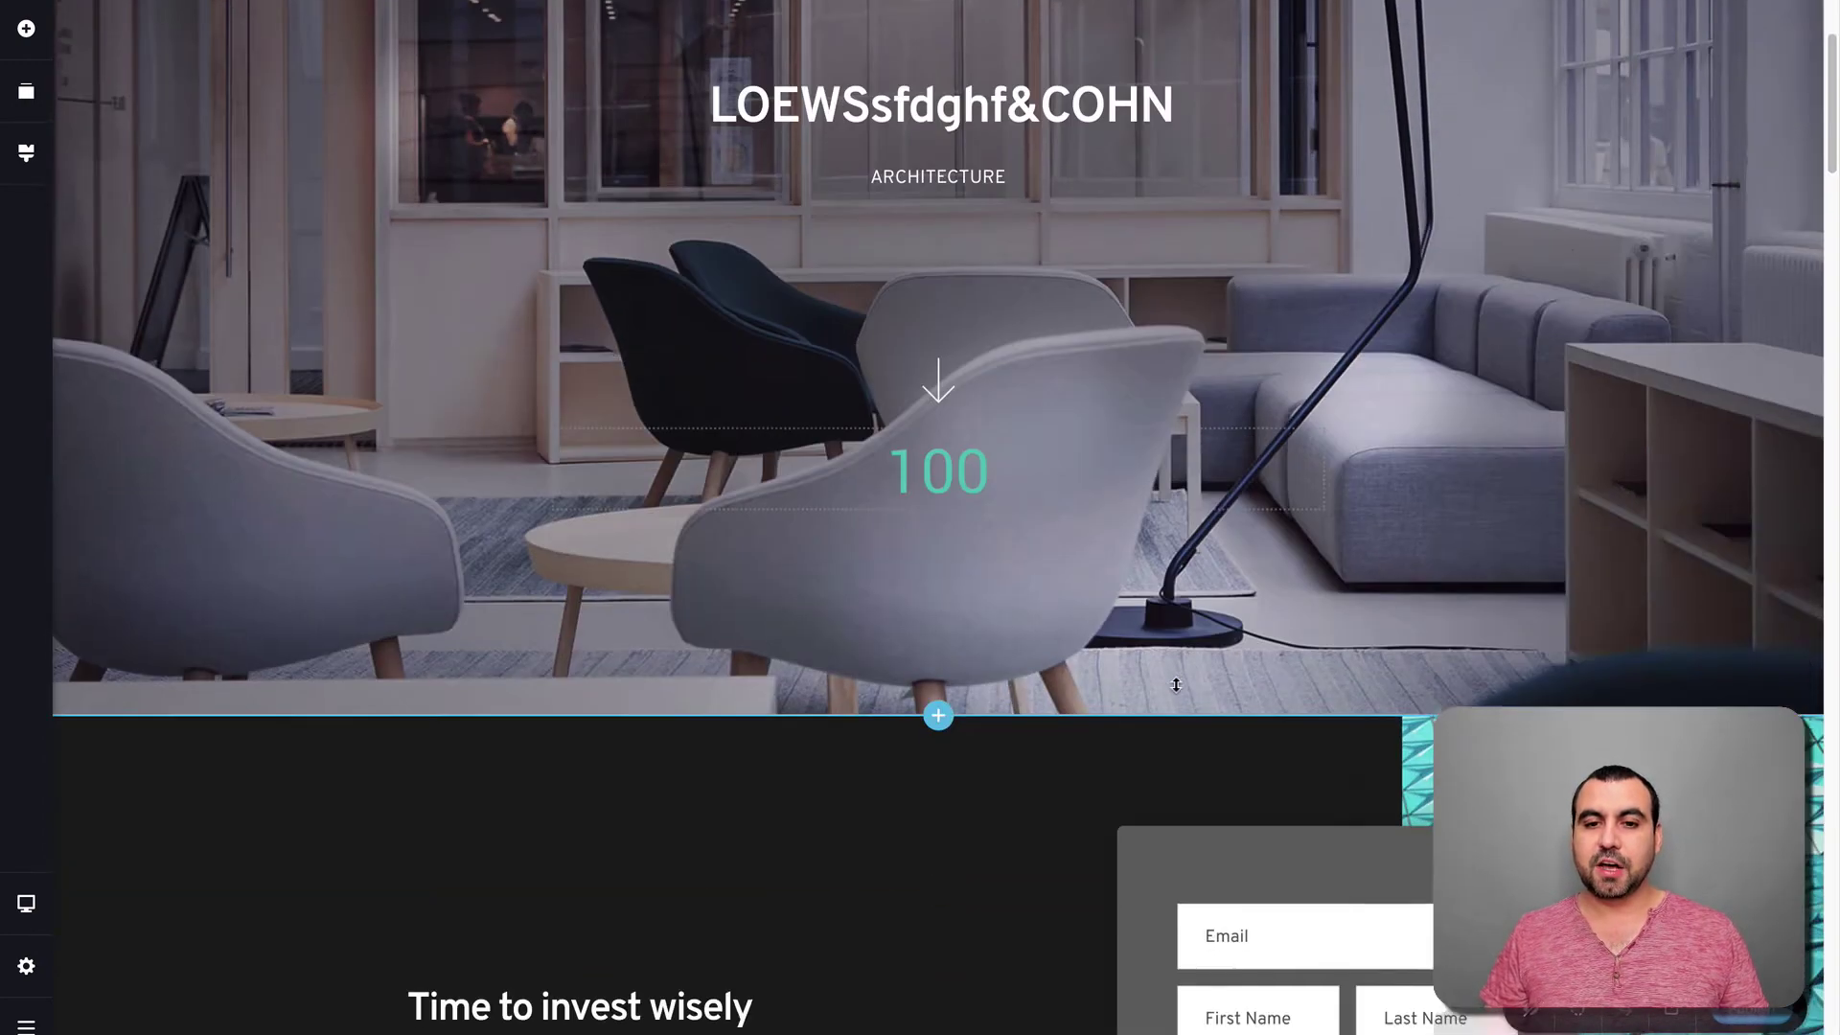
pyautogui.scroll(2, 1175, 684)
pyautogui.scroll(1, 1176, 686)
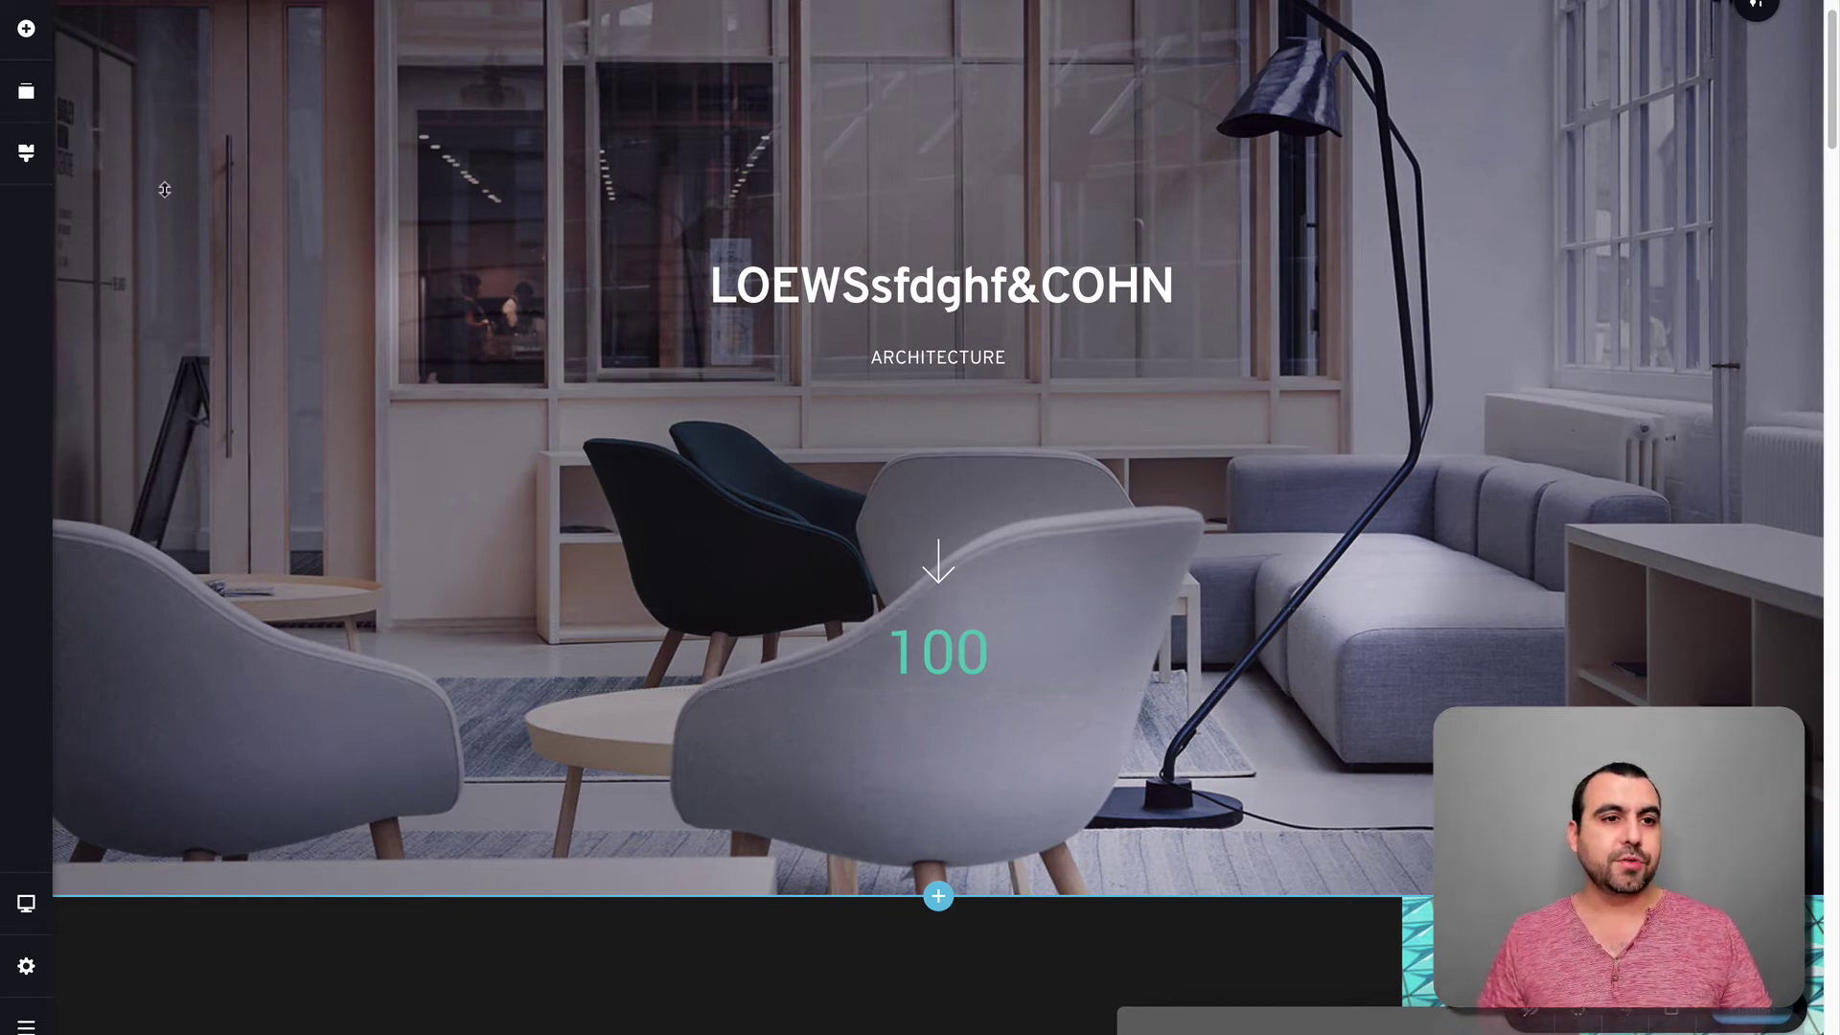
# - Drag a Form element from the elements panel to just below the 100 counter
pyautogui.click(28, 31)
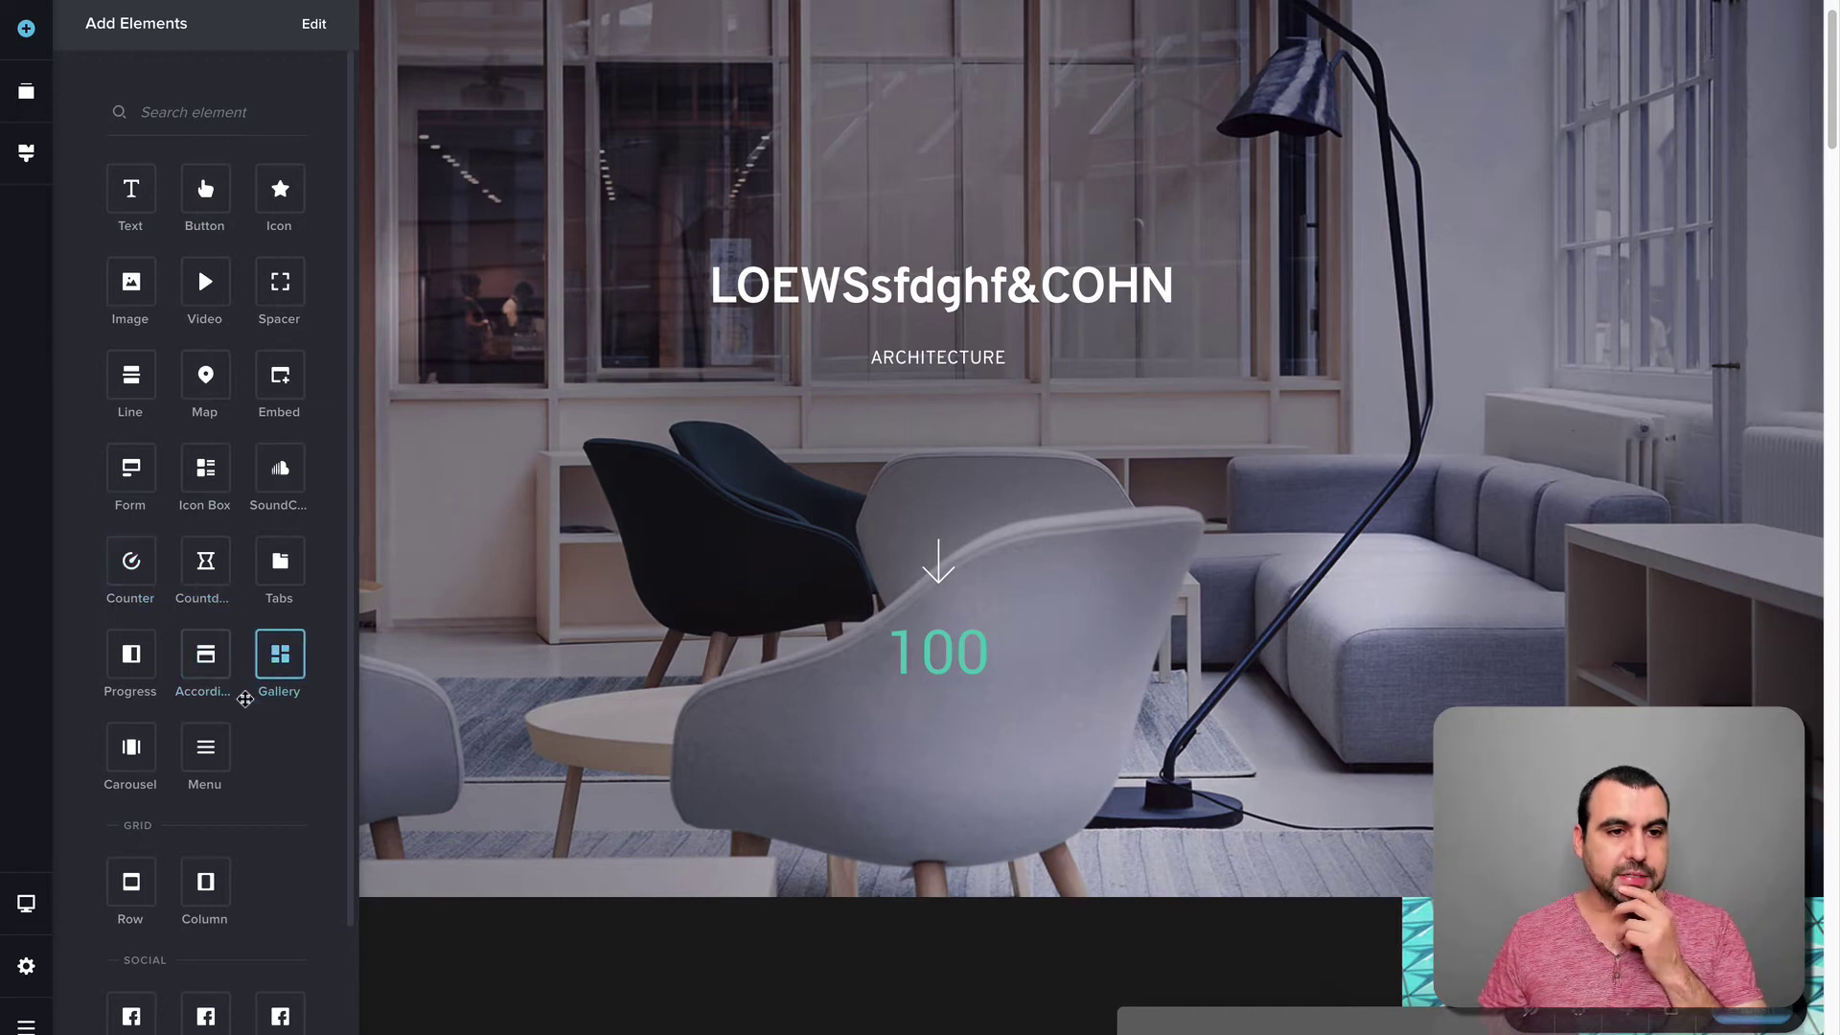
pyautogui.moveTo(143, 479); pyautogui.dragTo(817, 688)
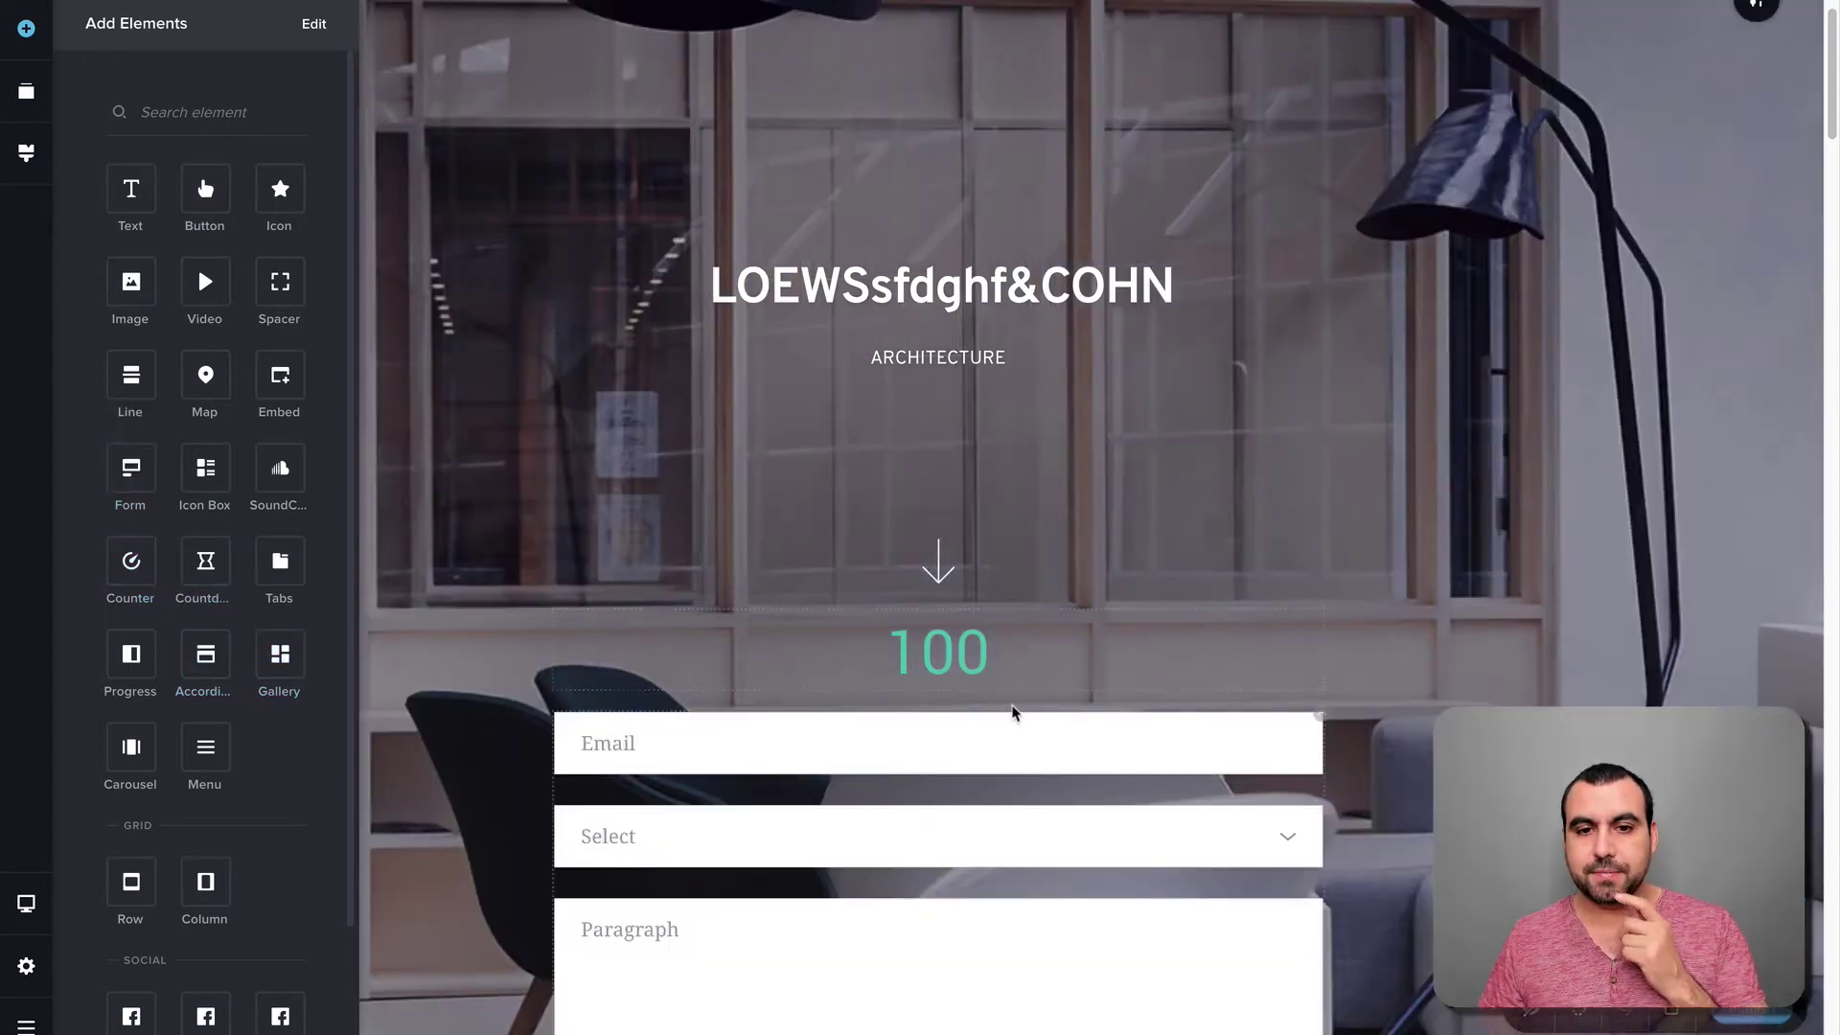
pyautogui.scroll(-3, 1014, 706)
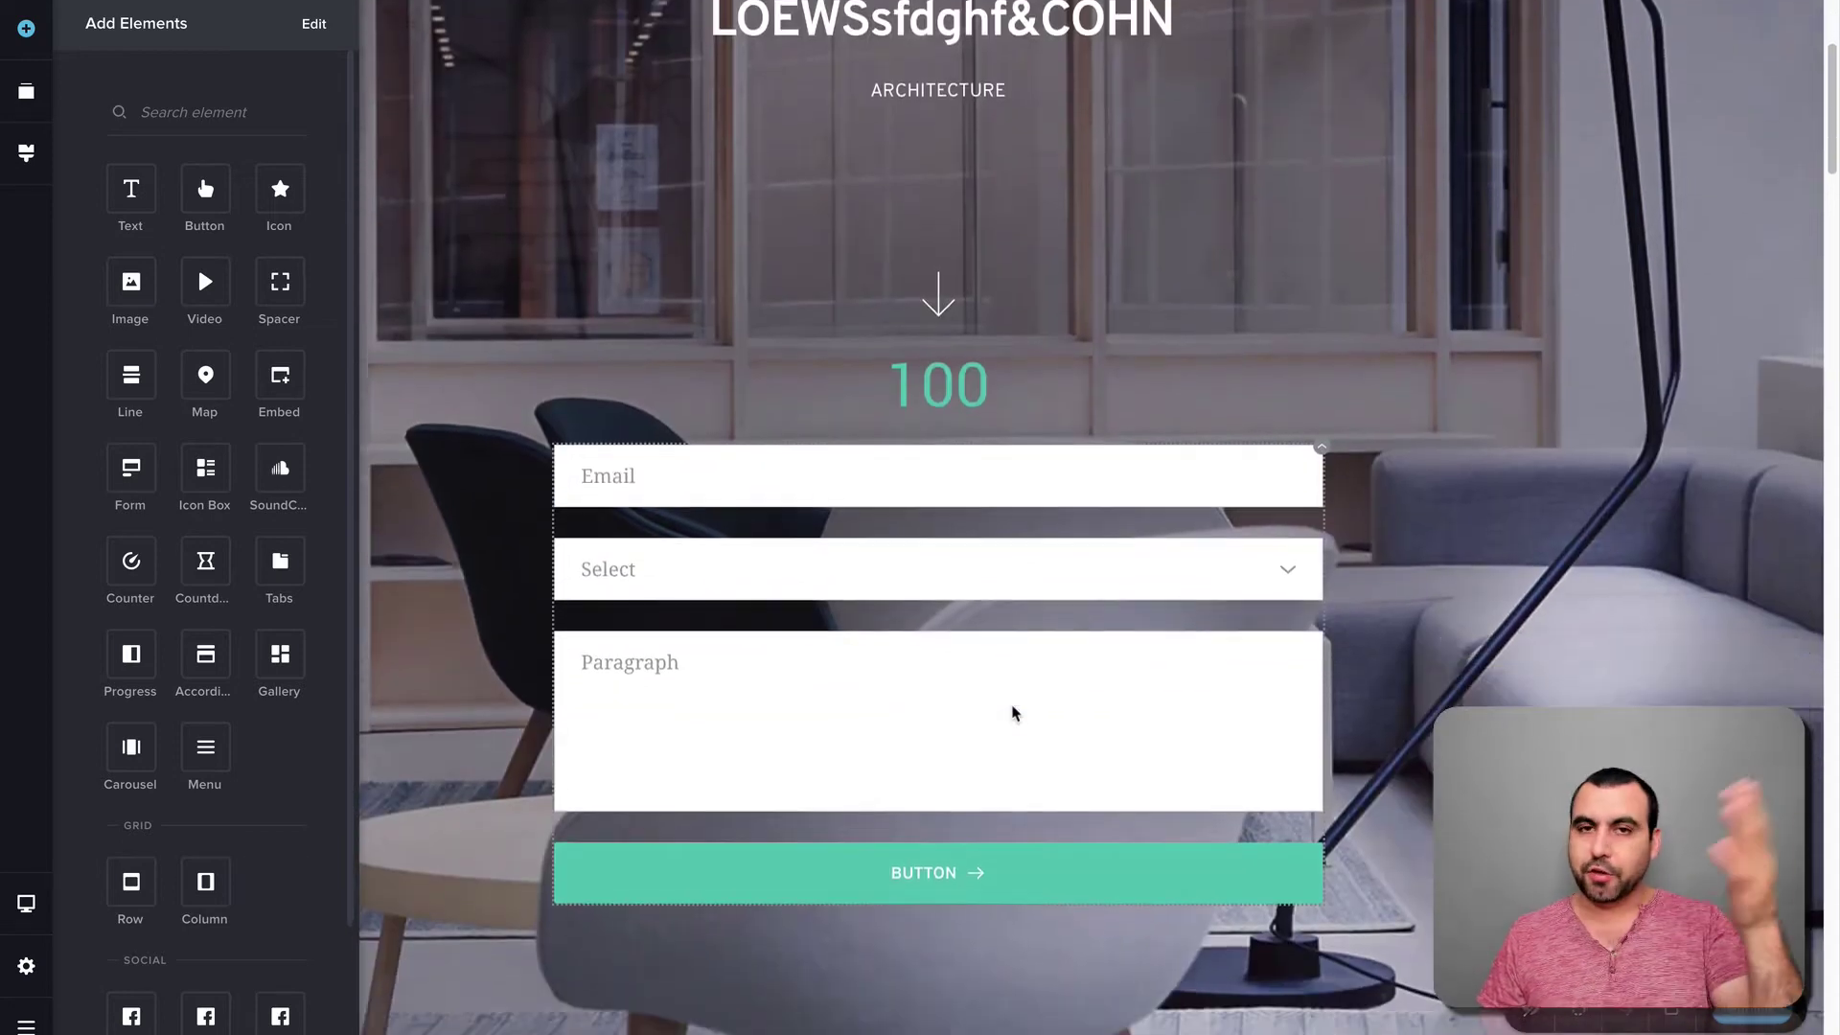
pyautogui.scroll(-1, 1014, 712)
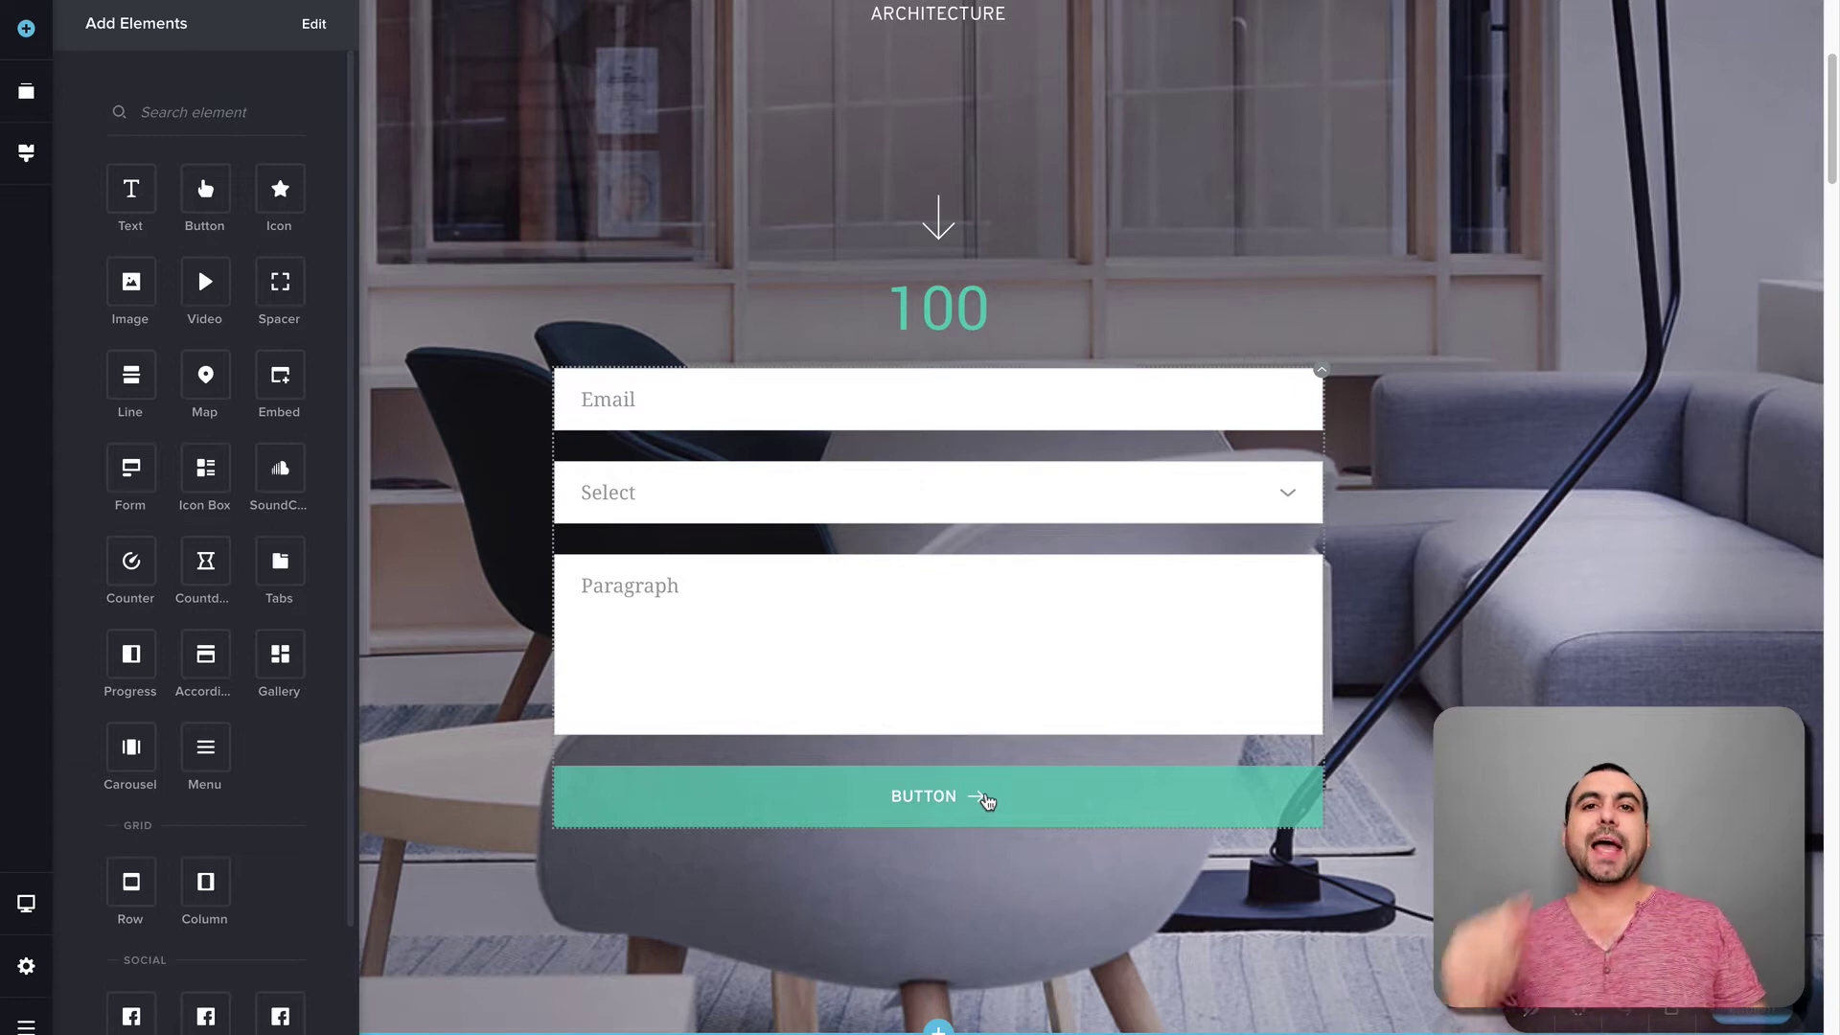
pyautogui.click(986, 800)
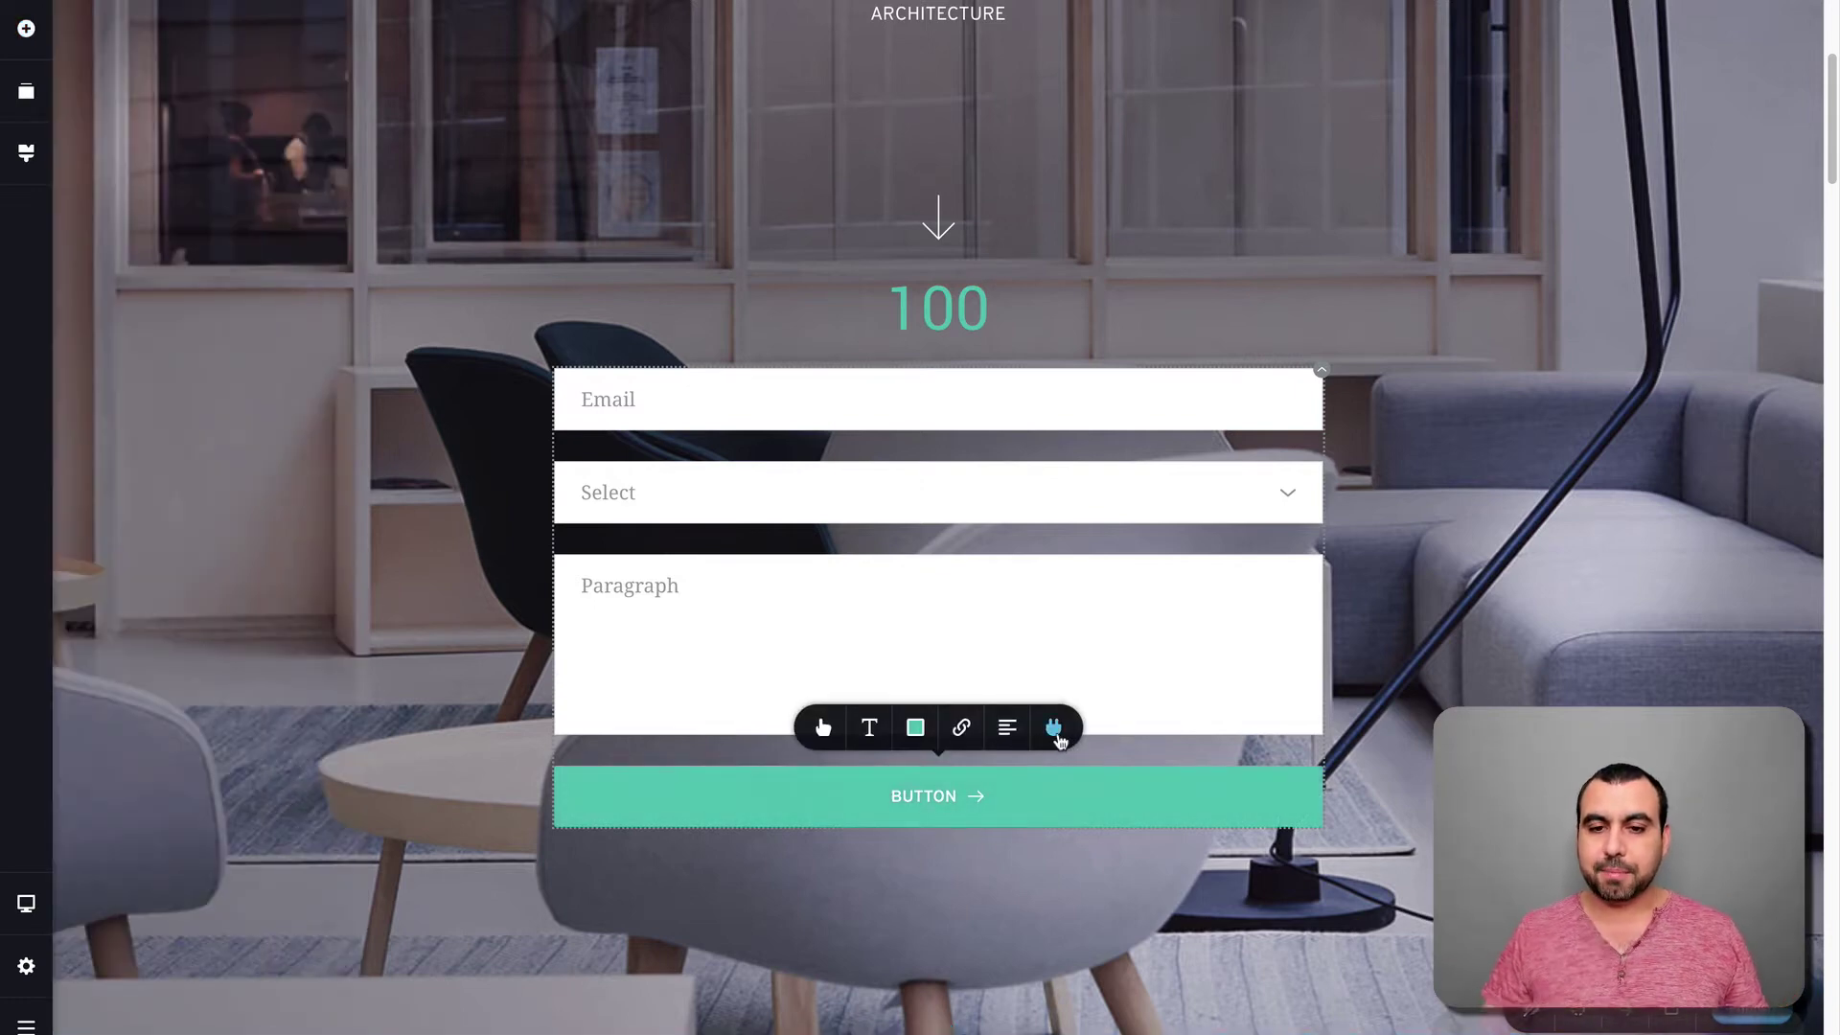
pyautogui.click(1054, 730)
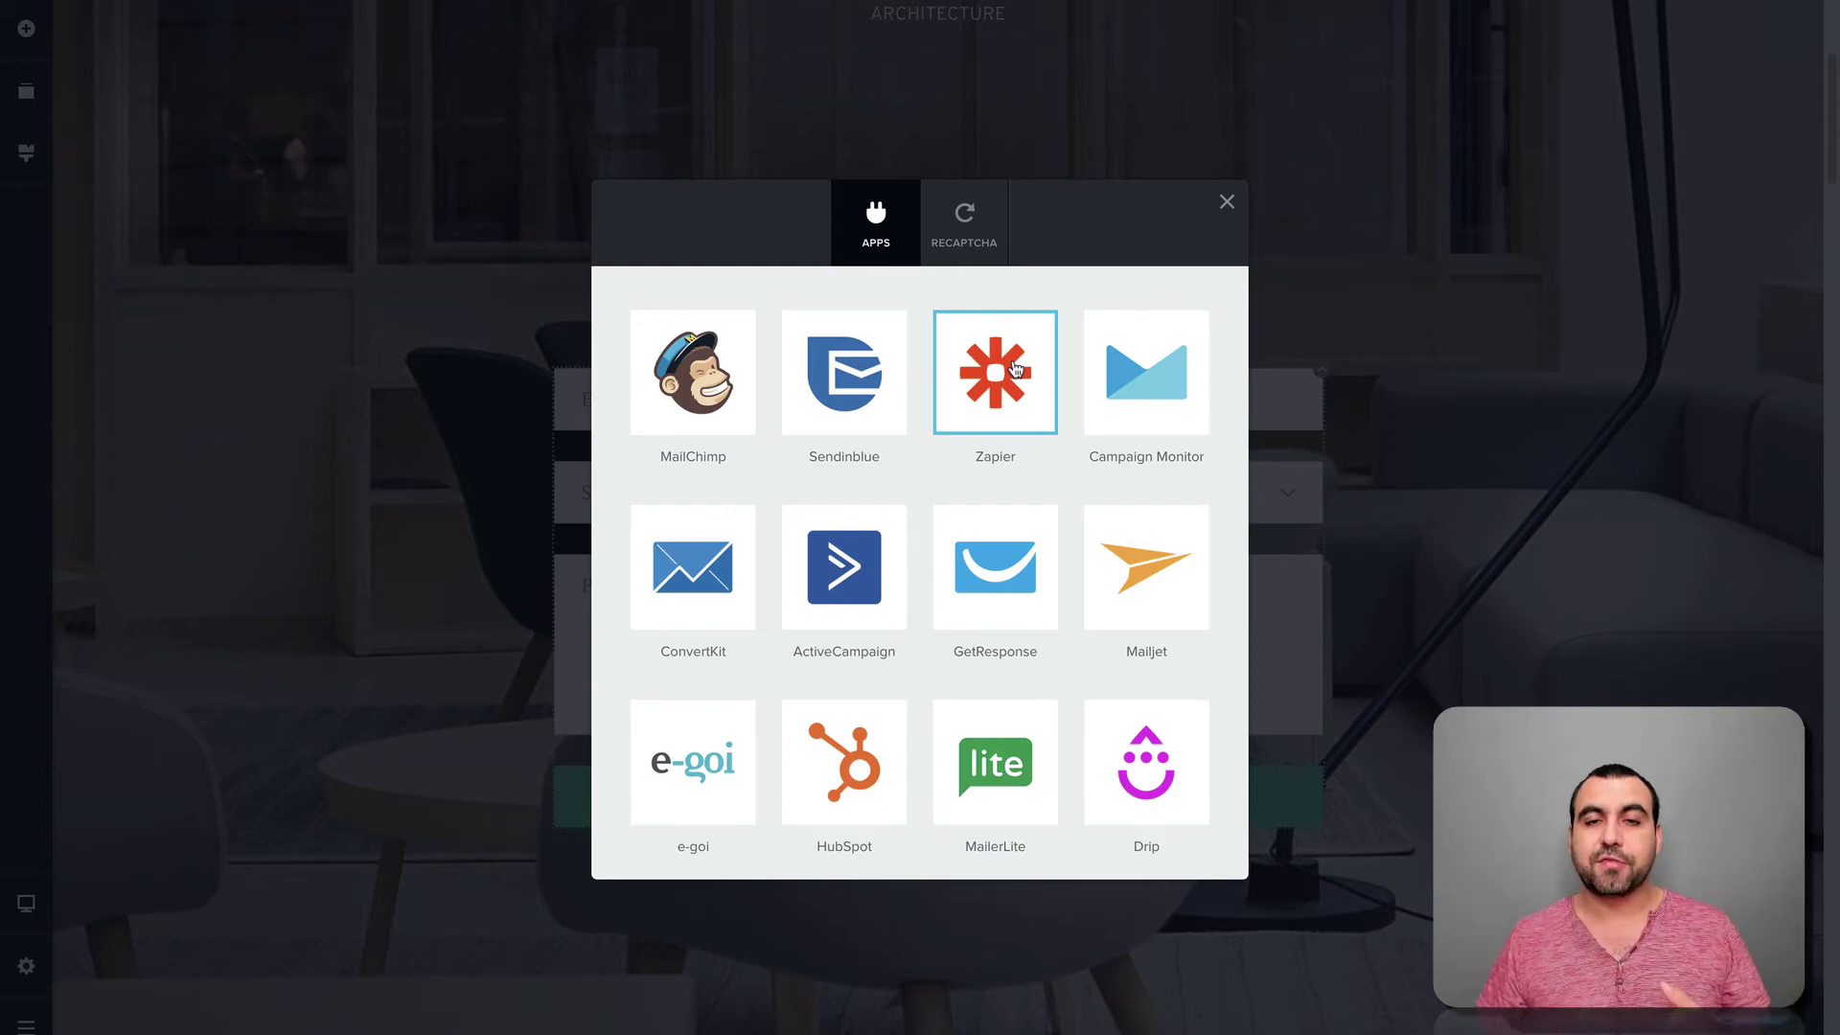
pyautogui.click(1013, 369)
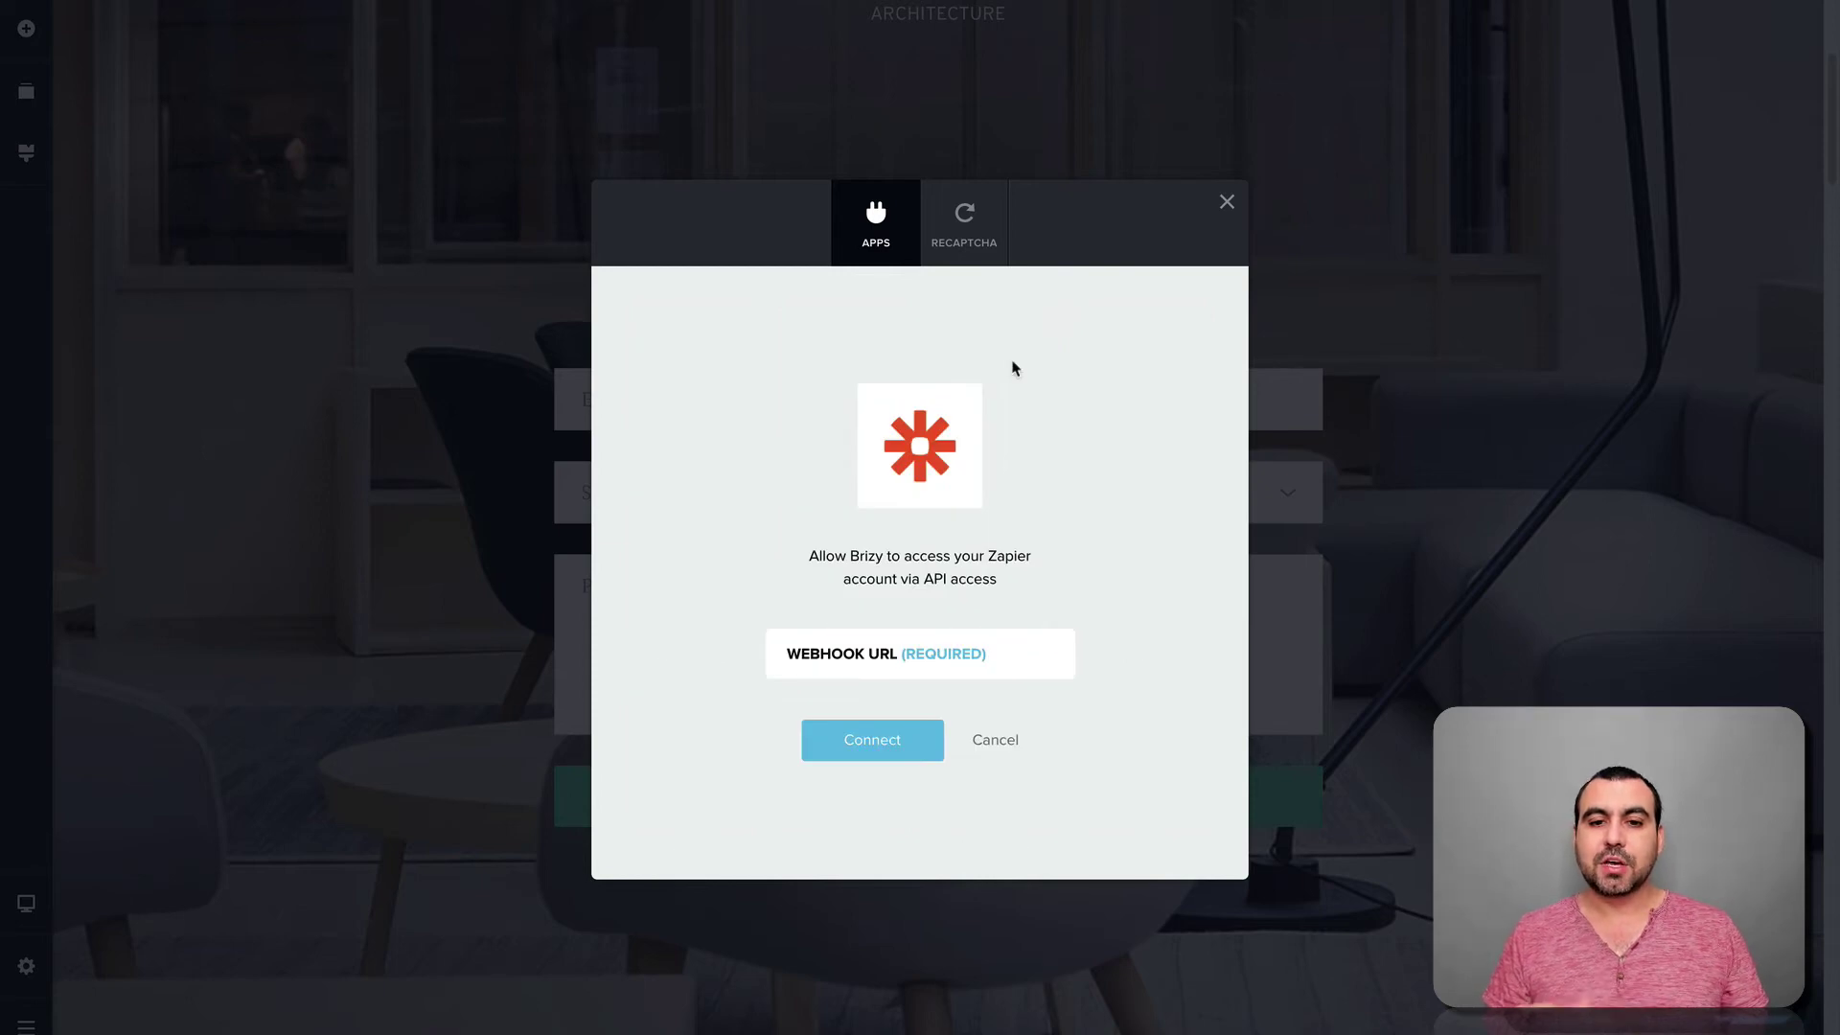
pyautogui.click(824, 649)
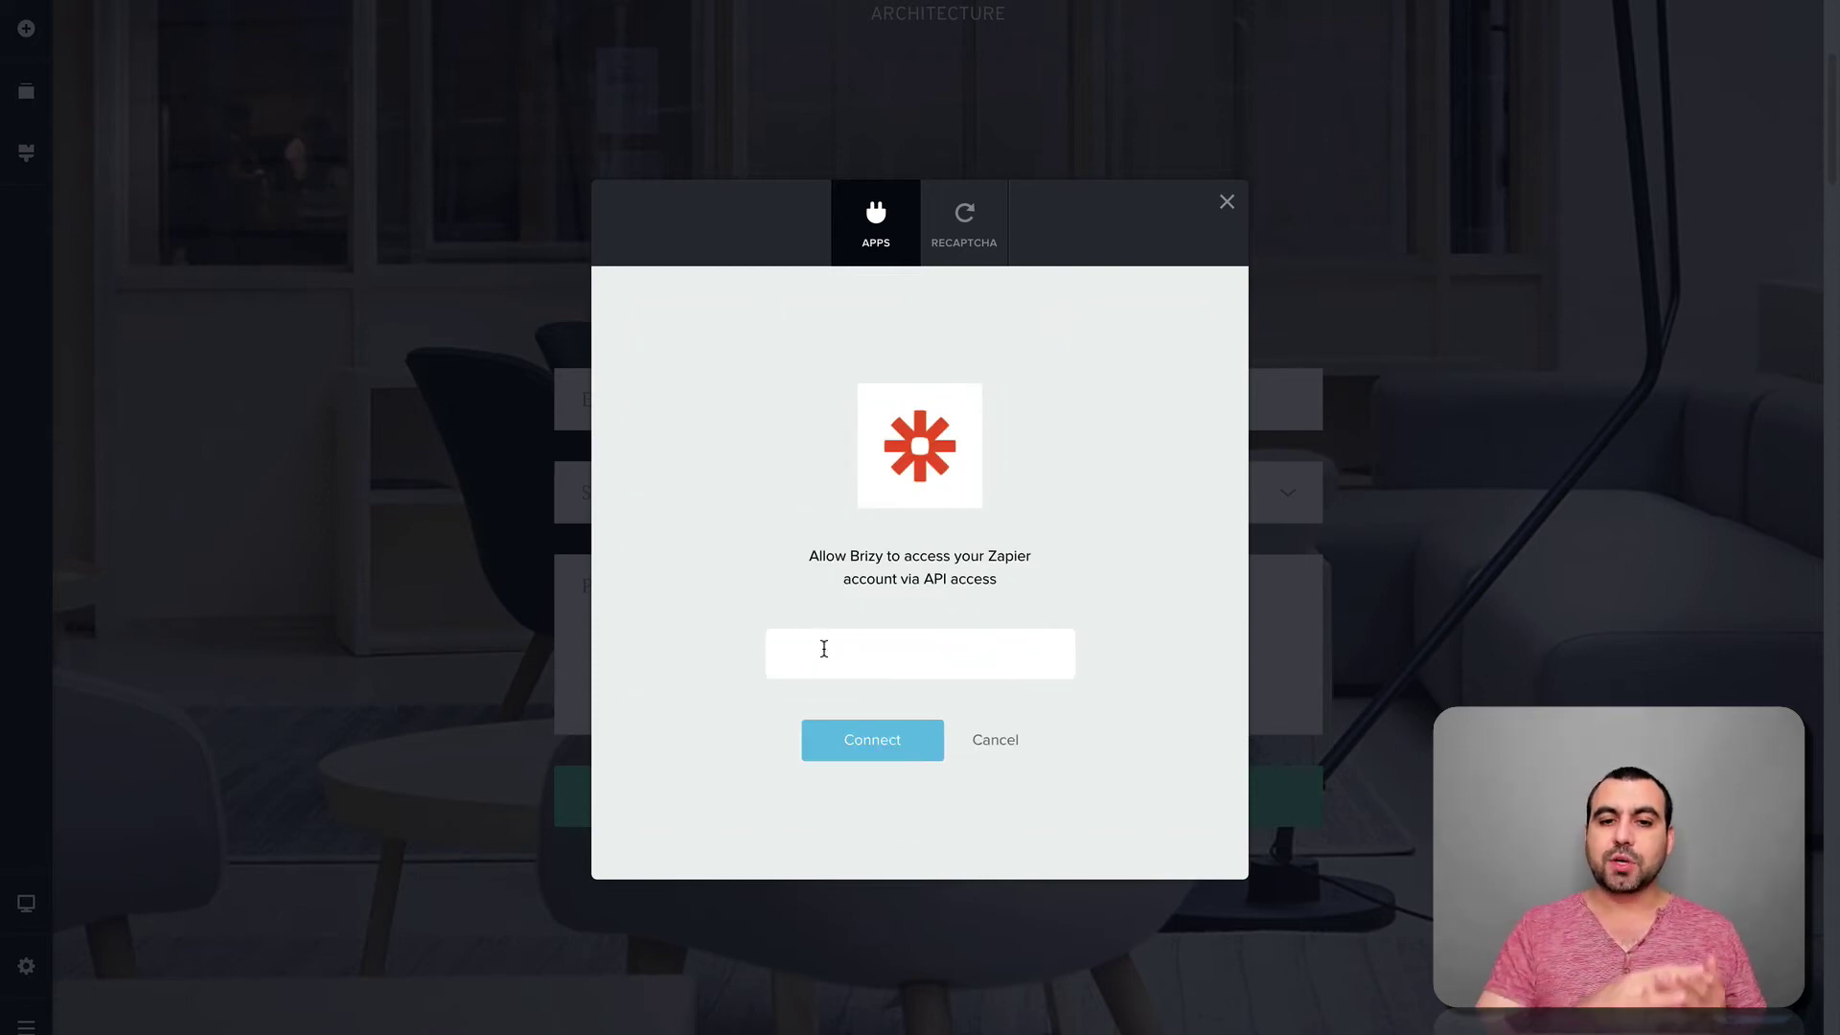
pyautogui.click(1091, 567)
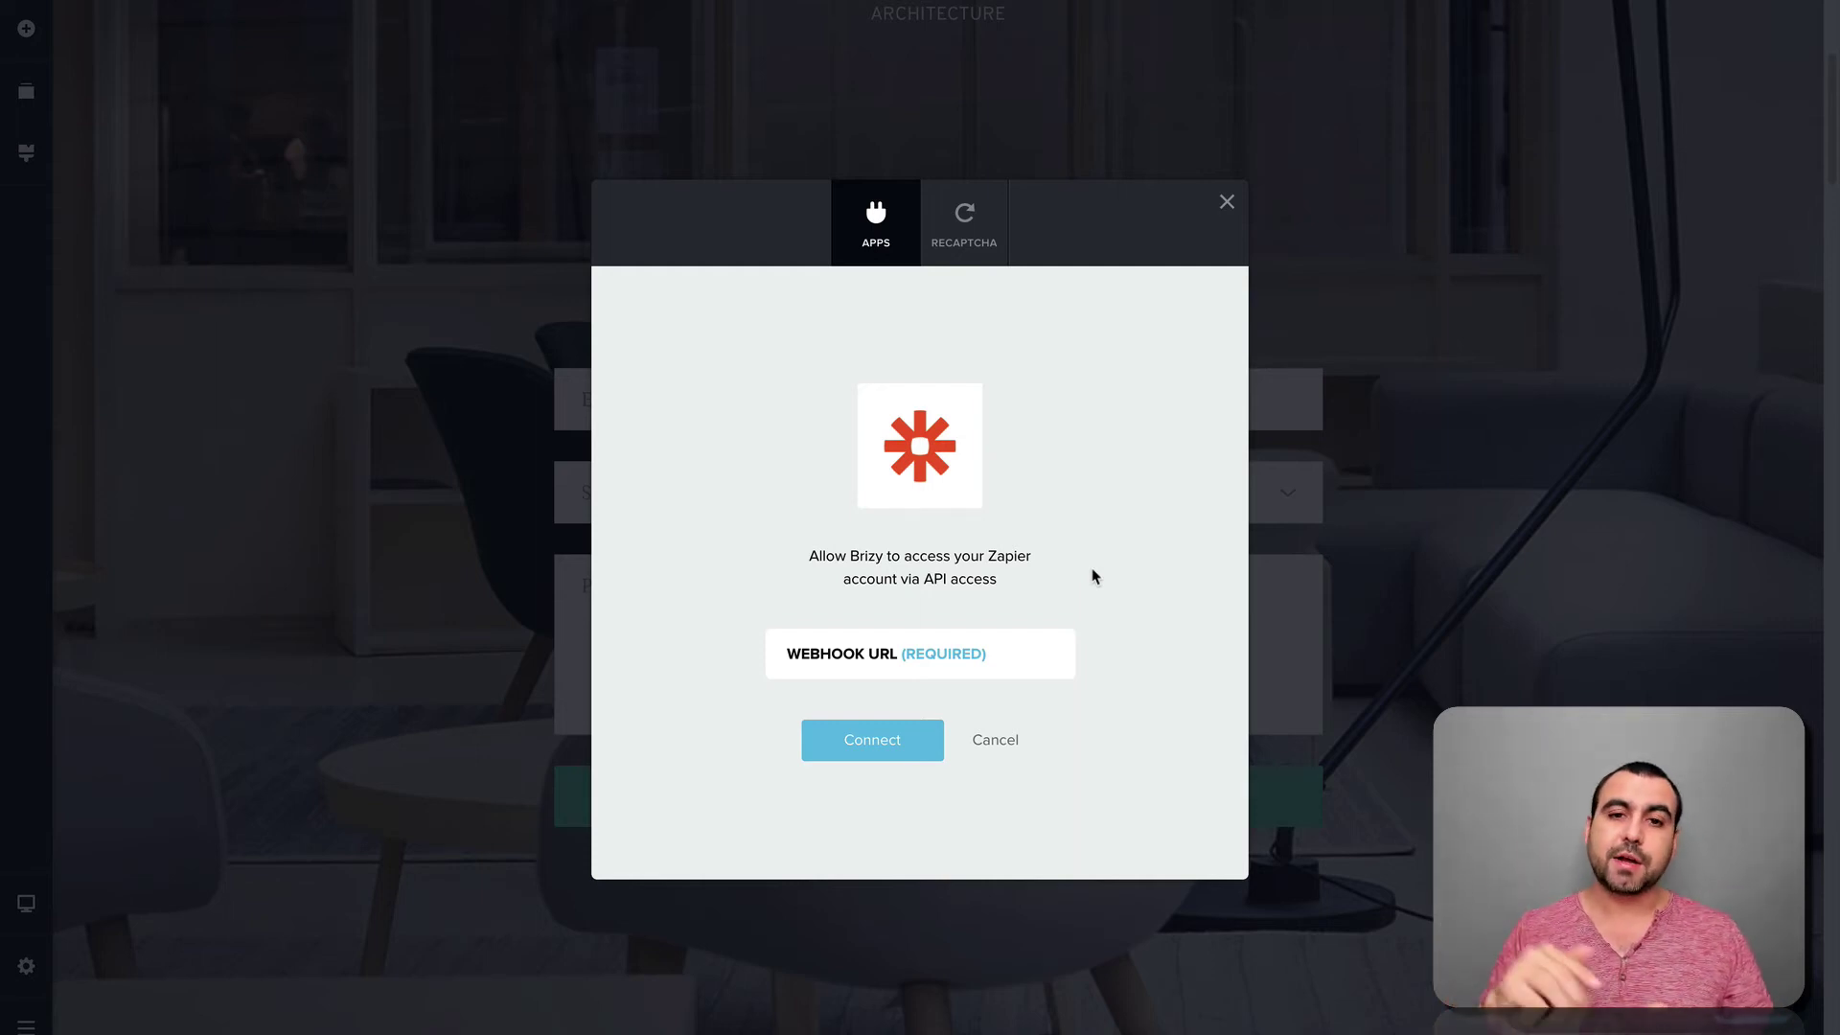
pyautogui.click(1223, 202)
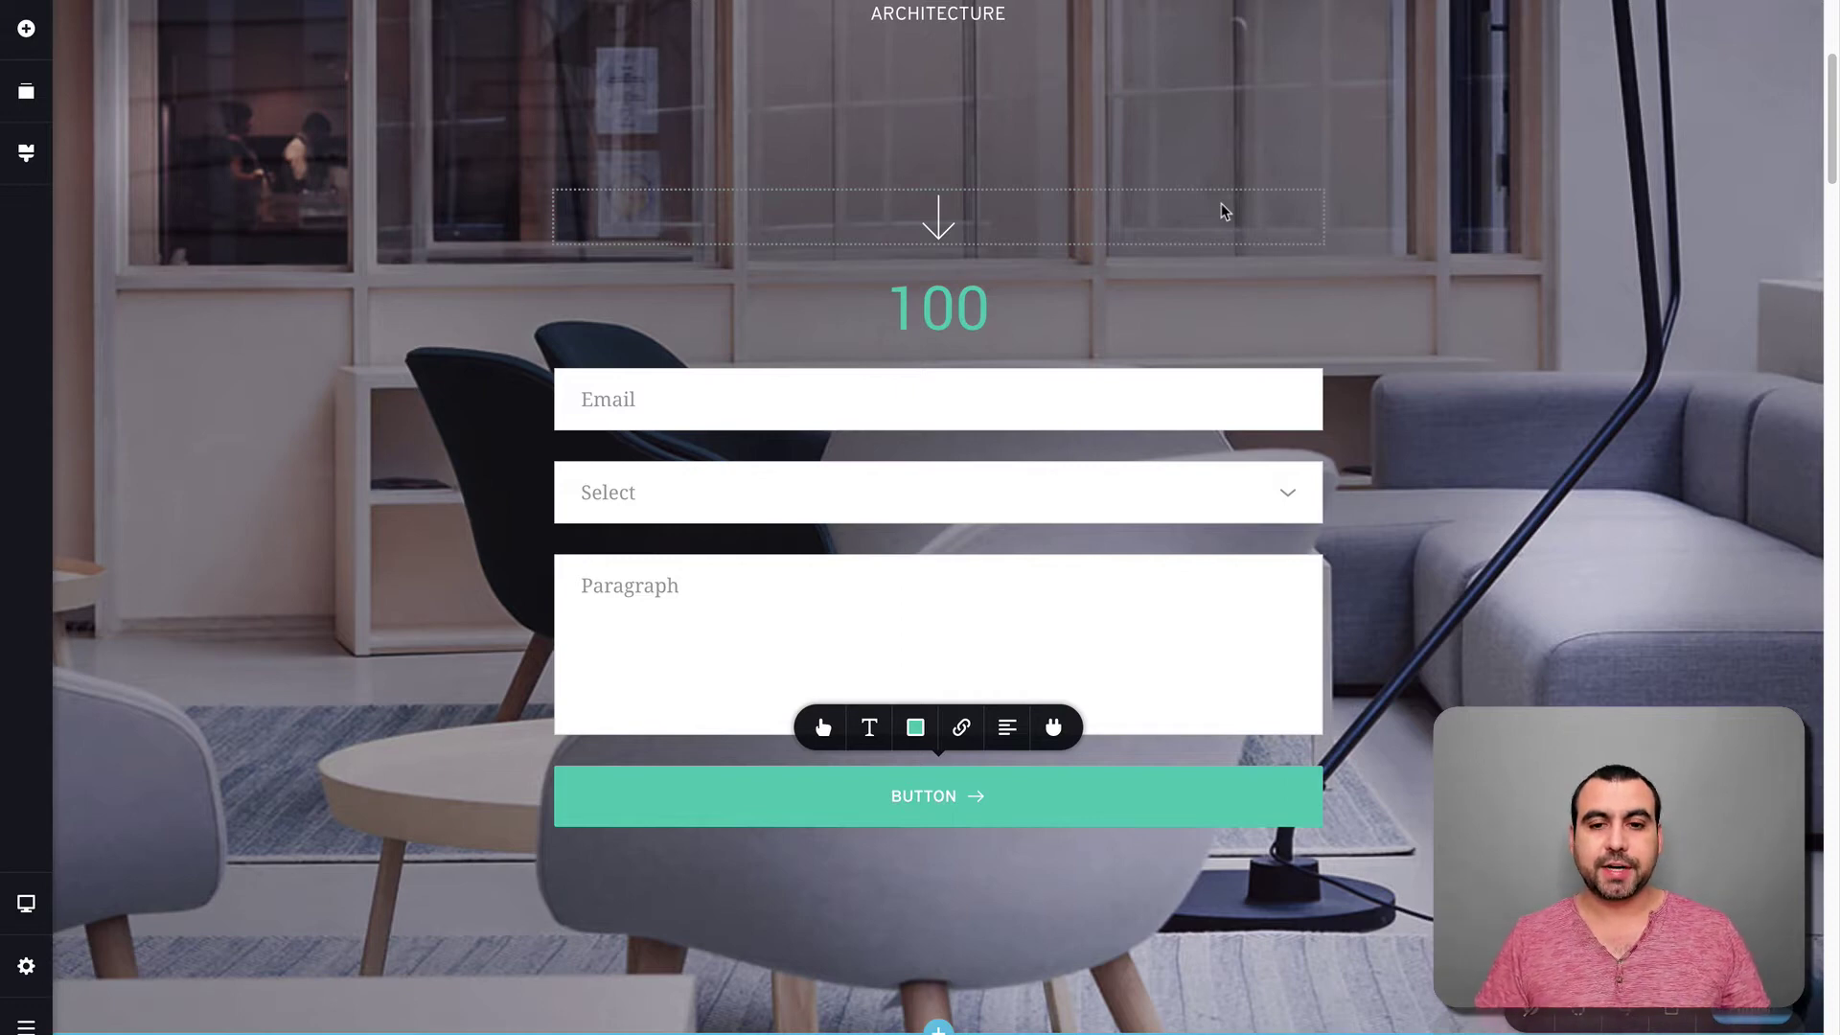
# - Widen the Time to invest wisely form column and enlarge the section's bottom padding
pyautogui.scroll(-8, 1221, 203)
pyautogui.scroll(-2, 1221, 205)
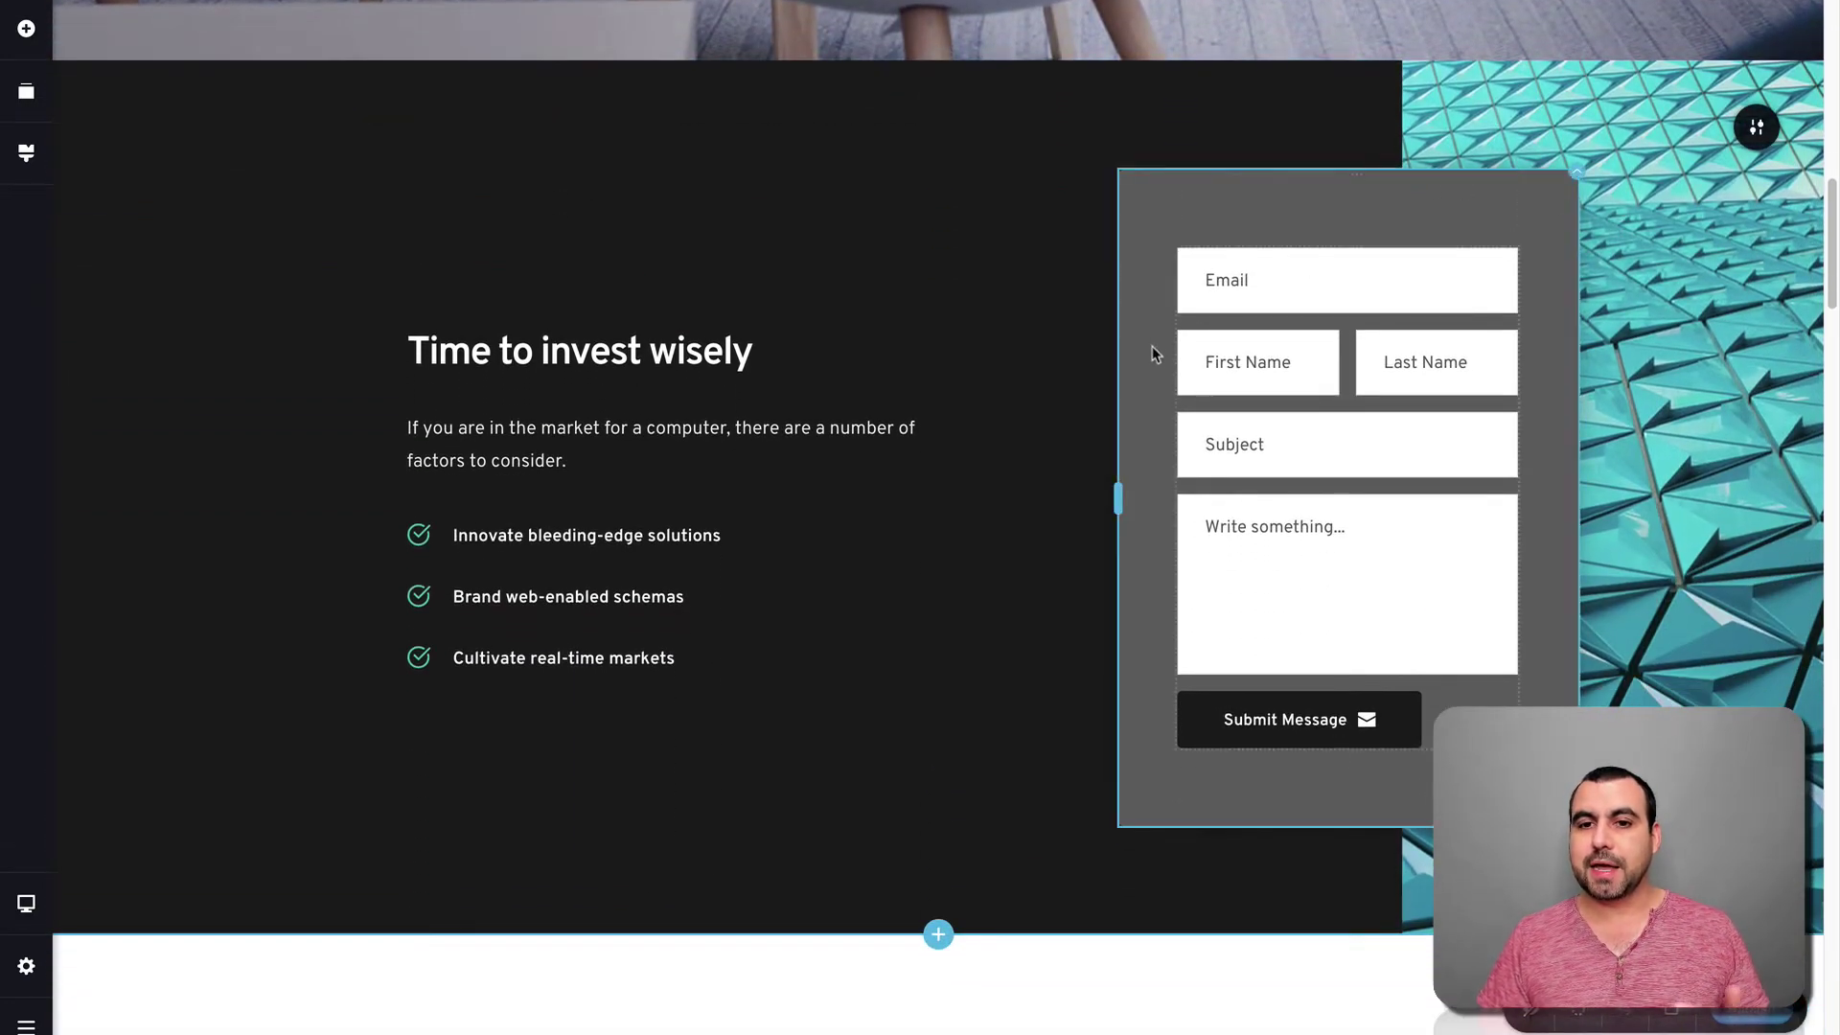
pyautogui.moveTo(1118, 490); pyautogui.dragTo(1016, 518)
pyautogui.moveTo(883, 545); pyautogui.dragTo(881, 546)
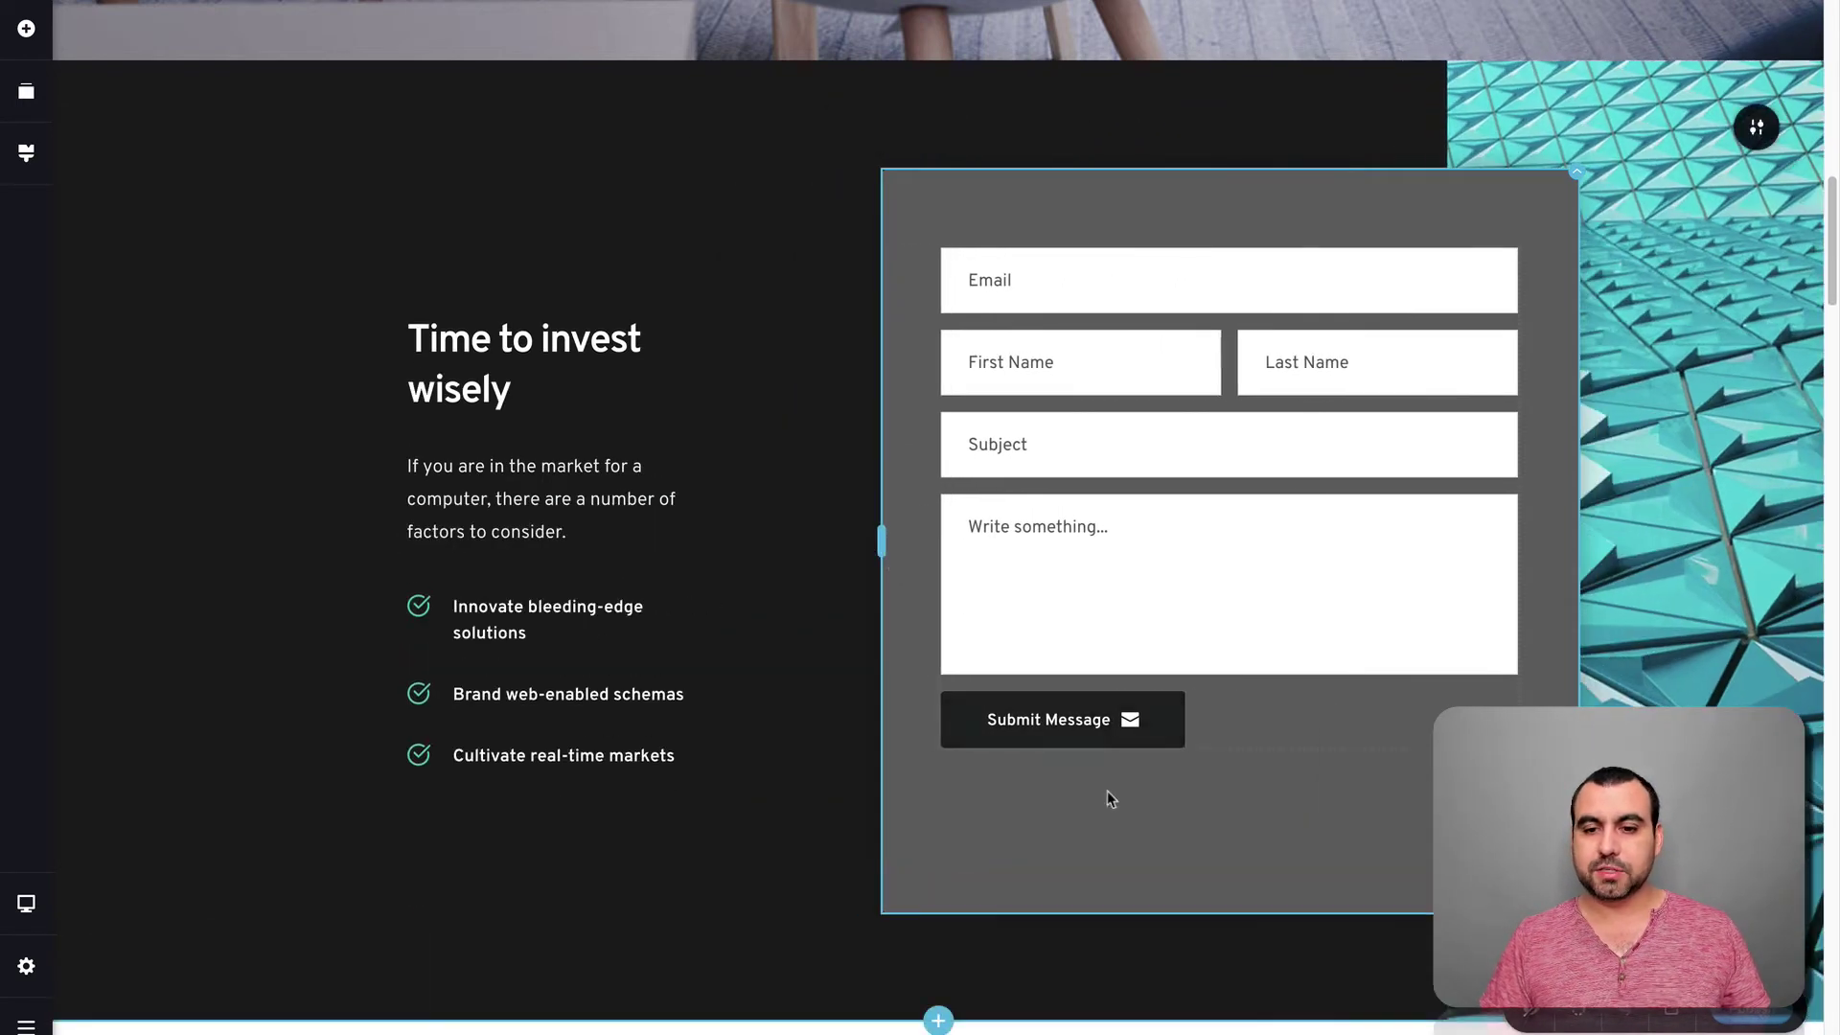
pyautogui.moveTo(1174, 961); pyautogui.dragTo(1164, 1006)
pyautogui.moveTo(1515, 254); pyautogui.dragTo(1483, 202)
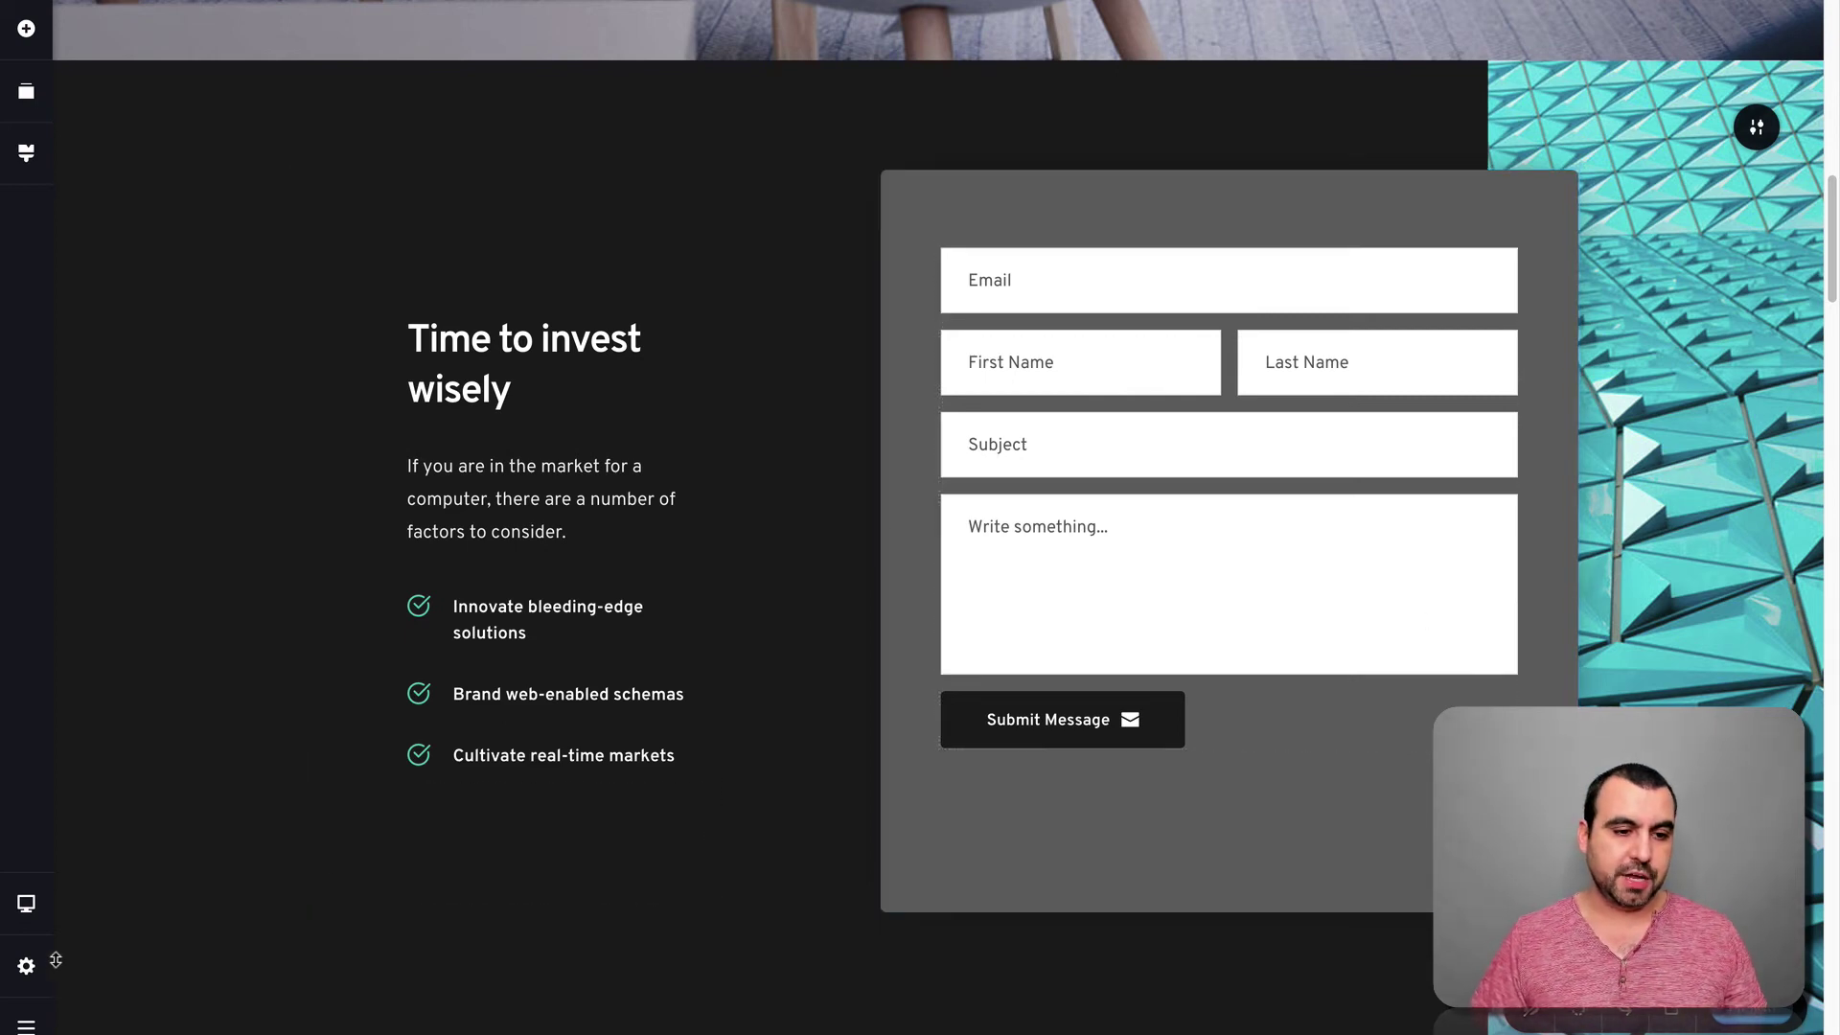
pyautogui.click(26, 1023)
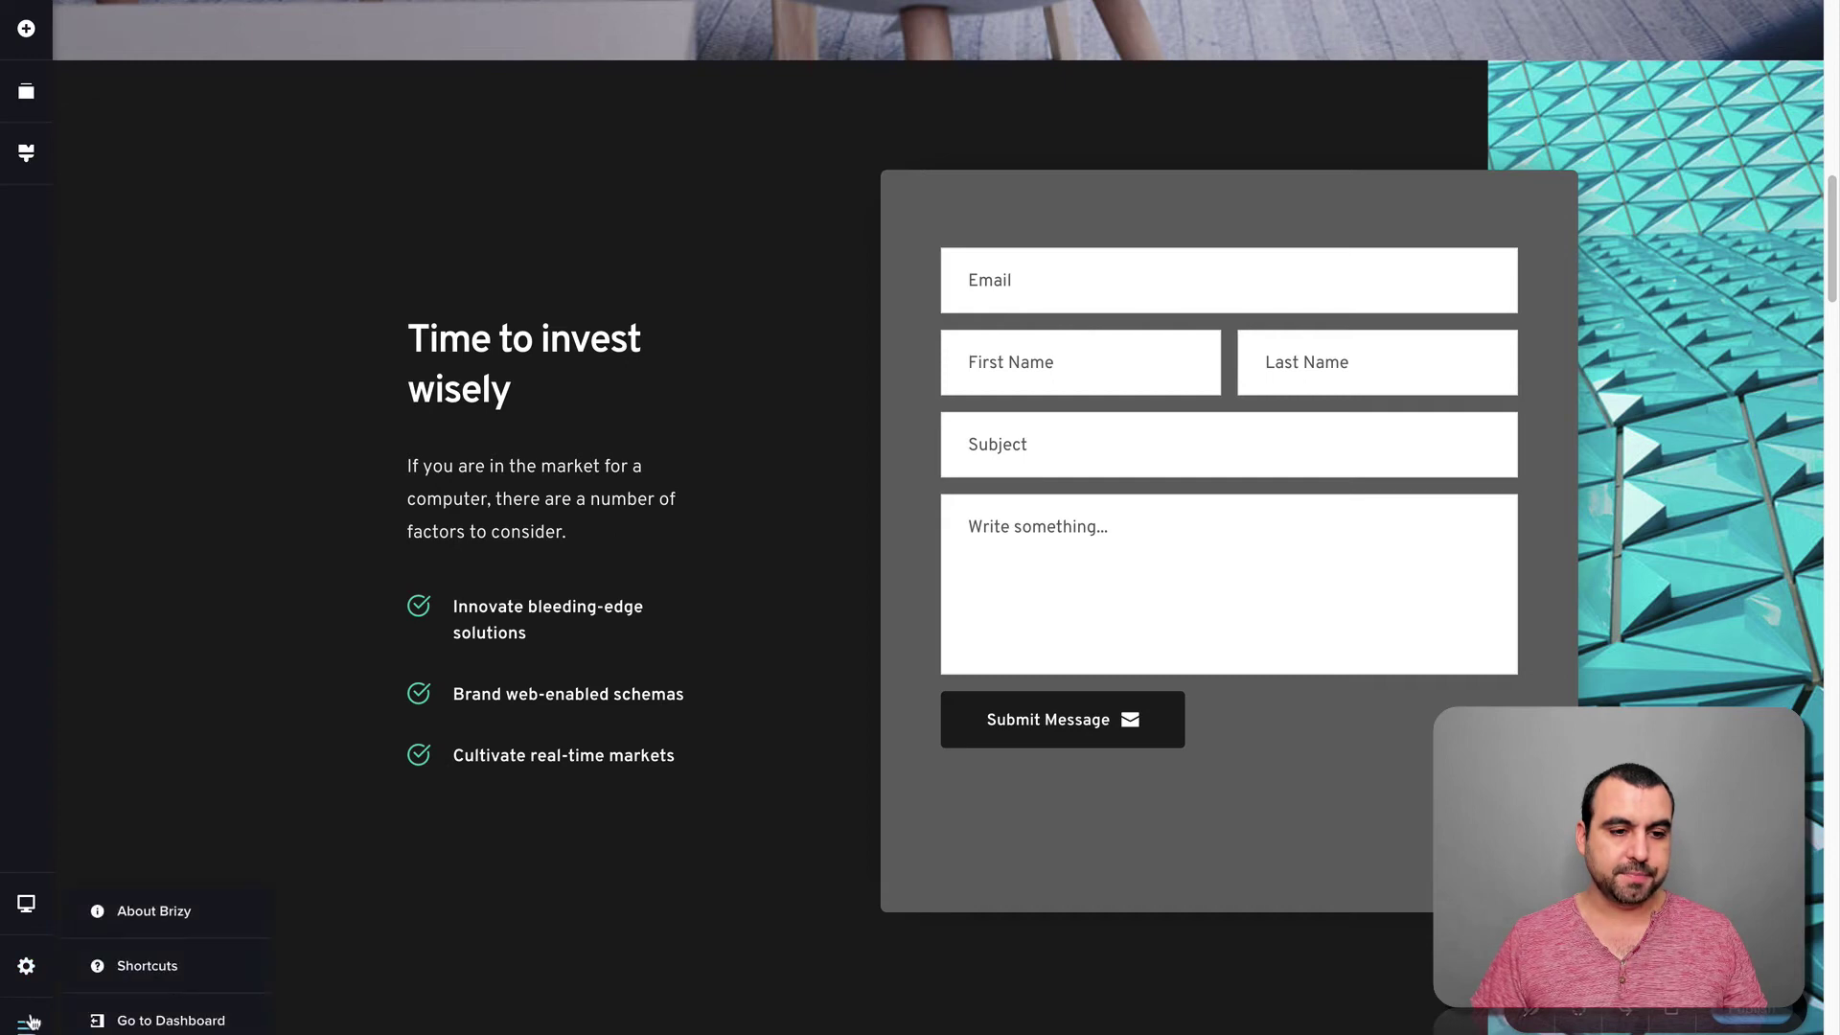
pyautogui.click(146, 967)
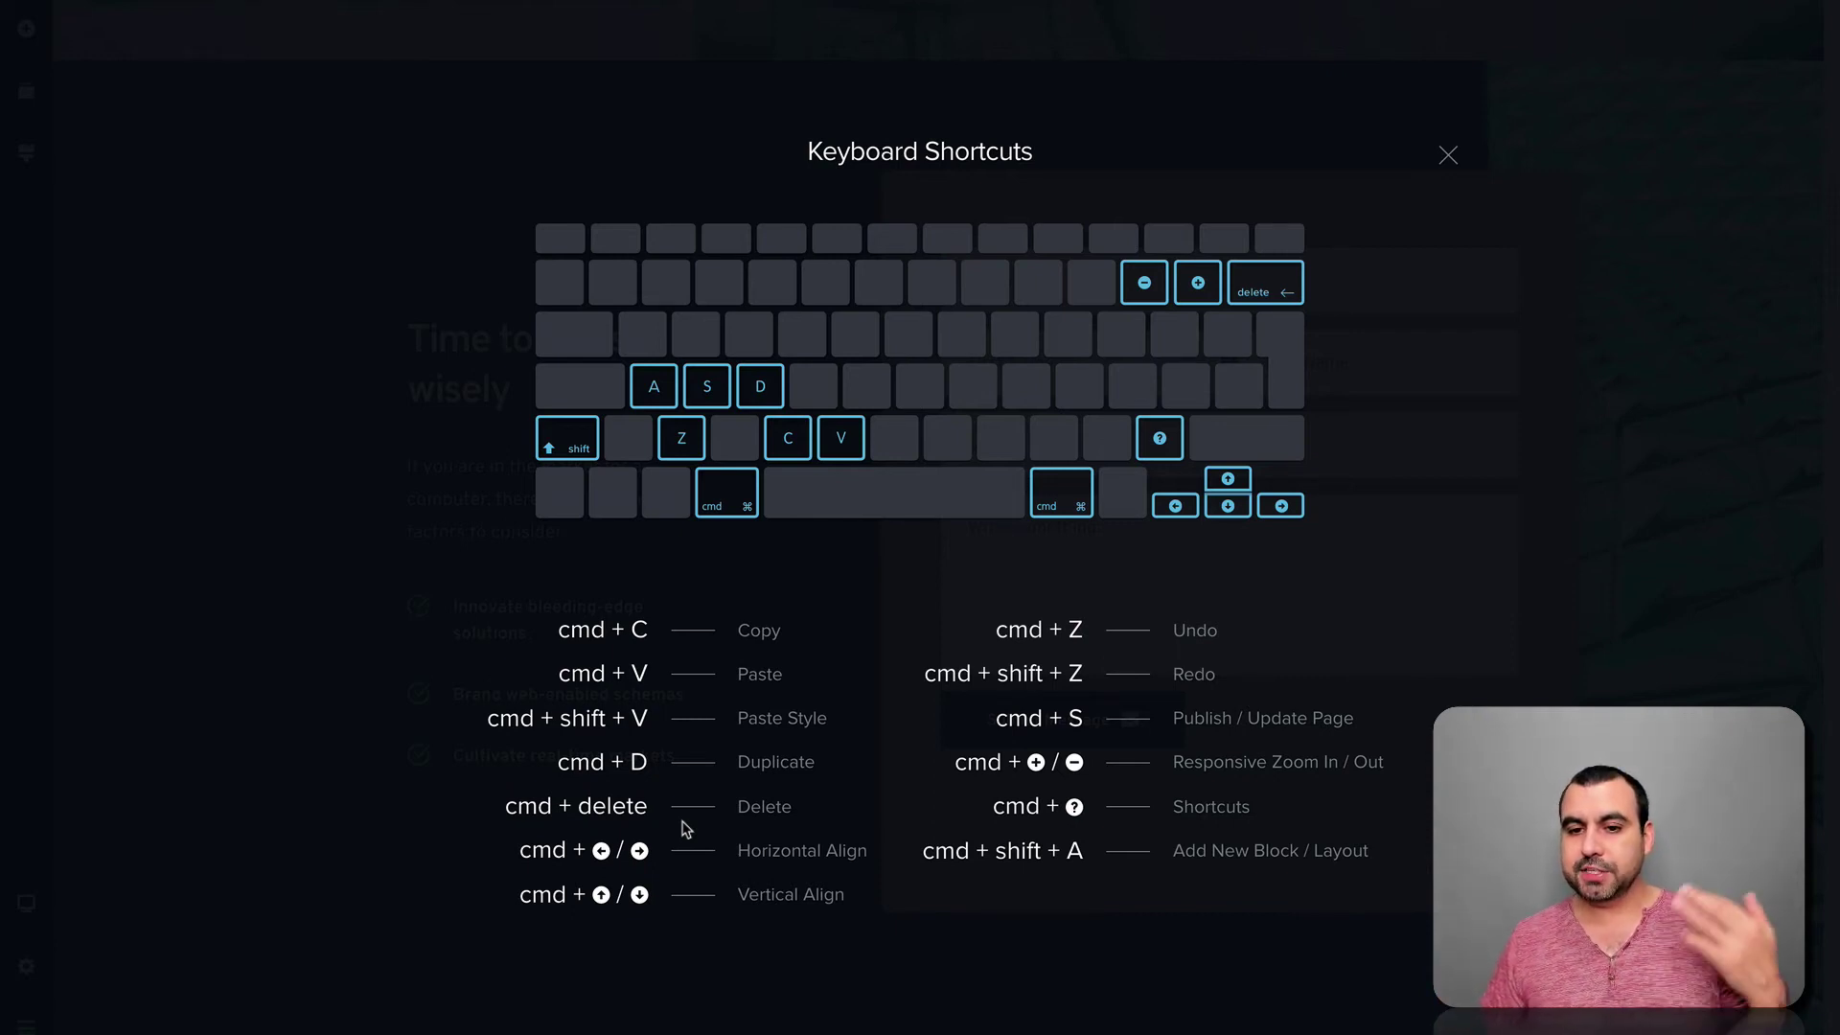
pyautogui.press('Escape')
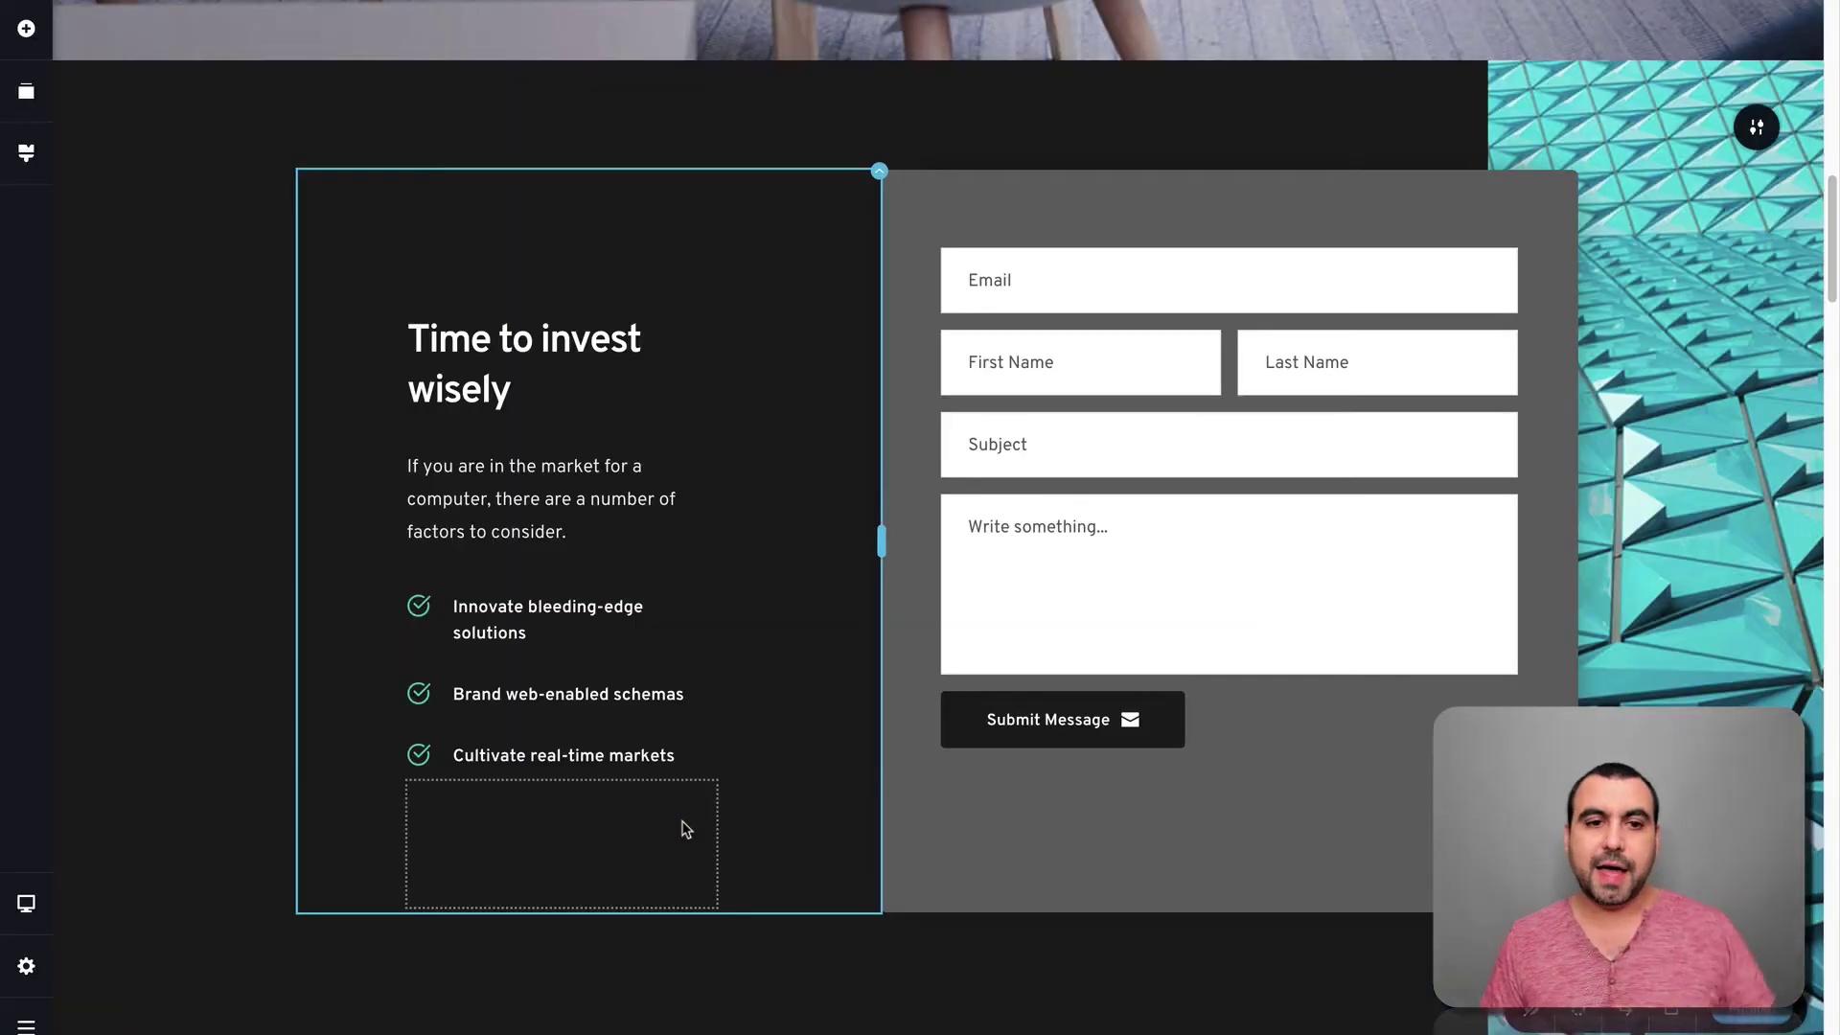
pyautogui.scroll(-6, 718, 911)
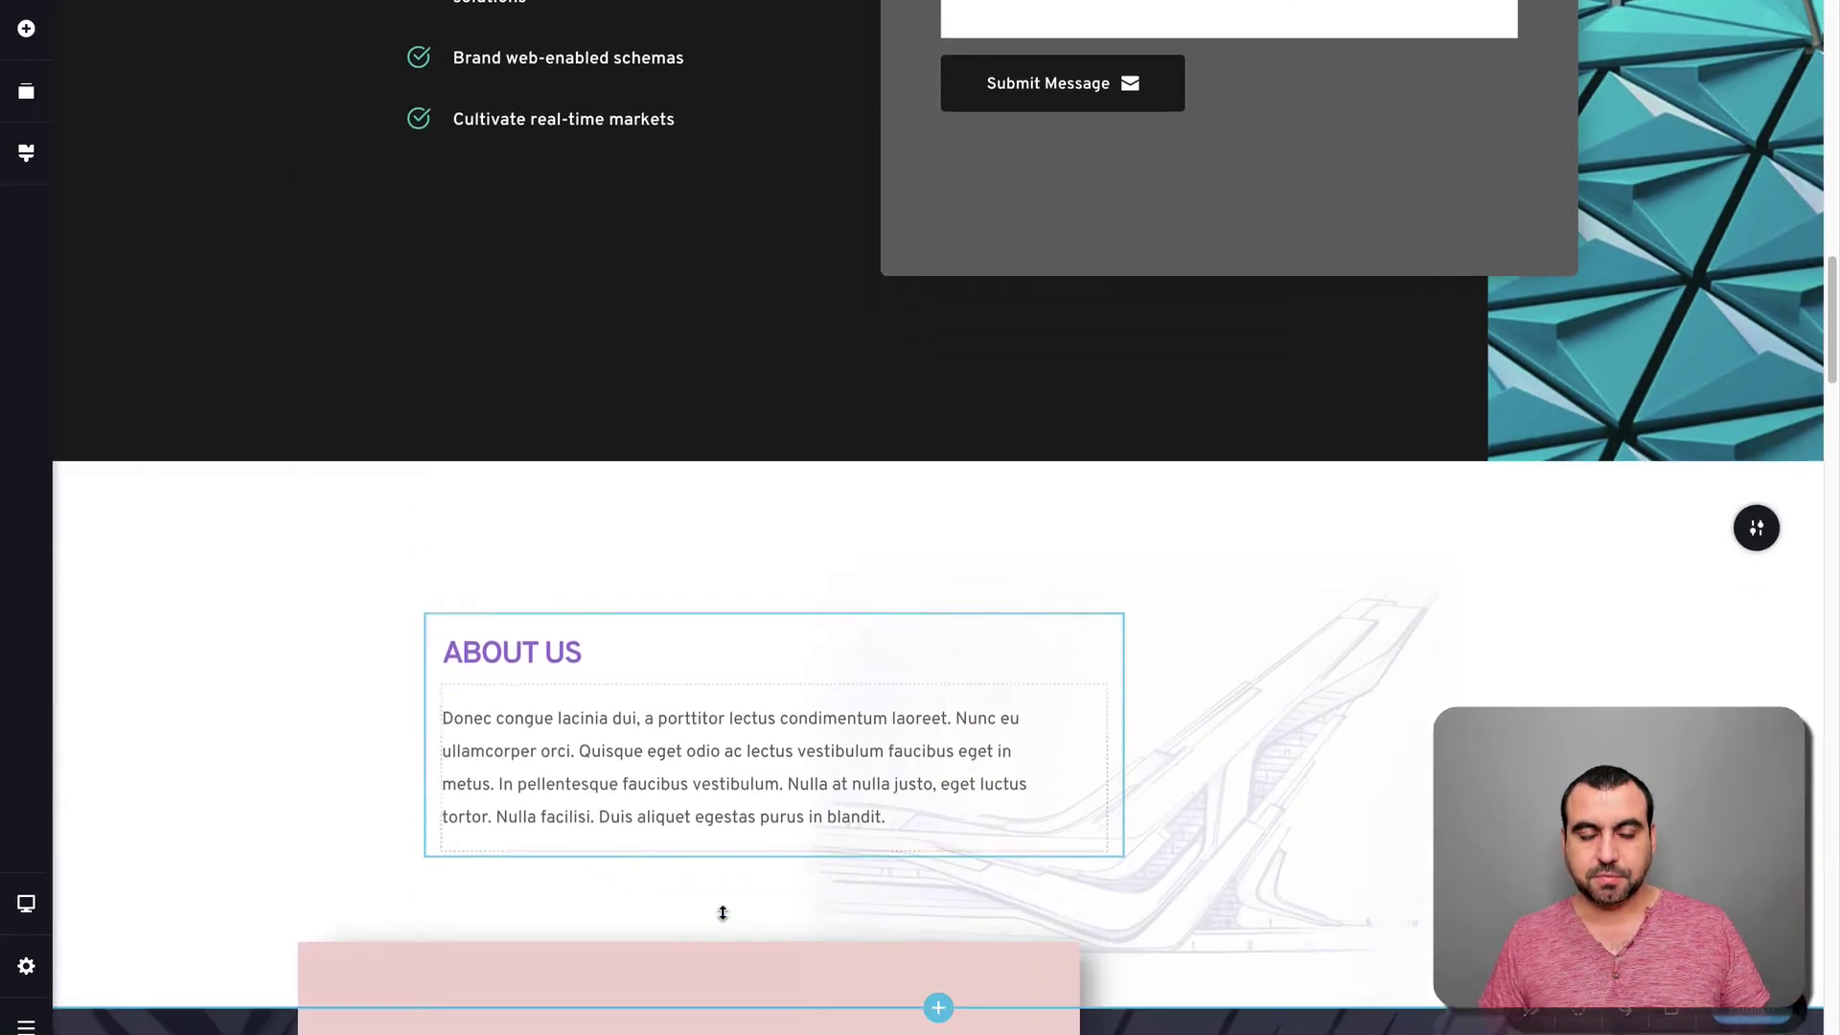
pyautogui.scroll(15, 722, 912)
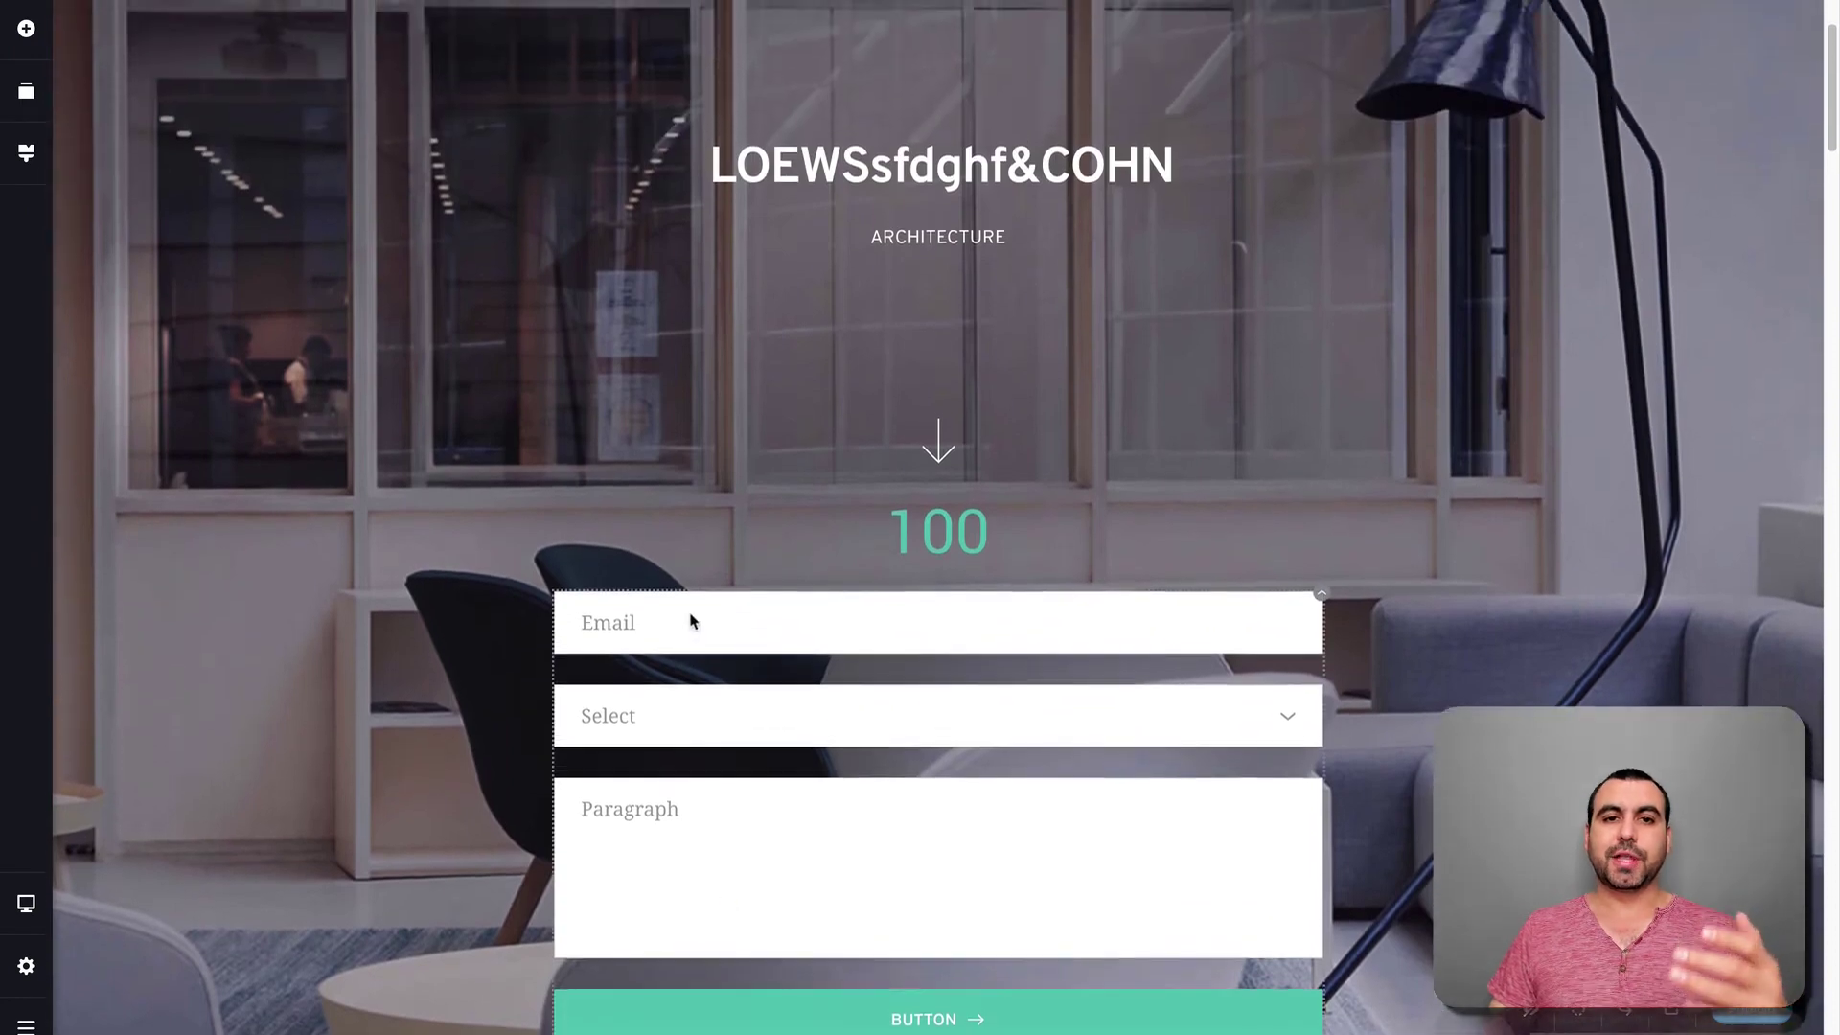
pyautogui.scroll(2, 692, 621)
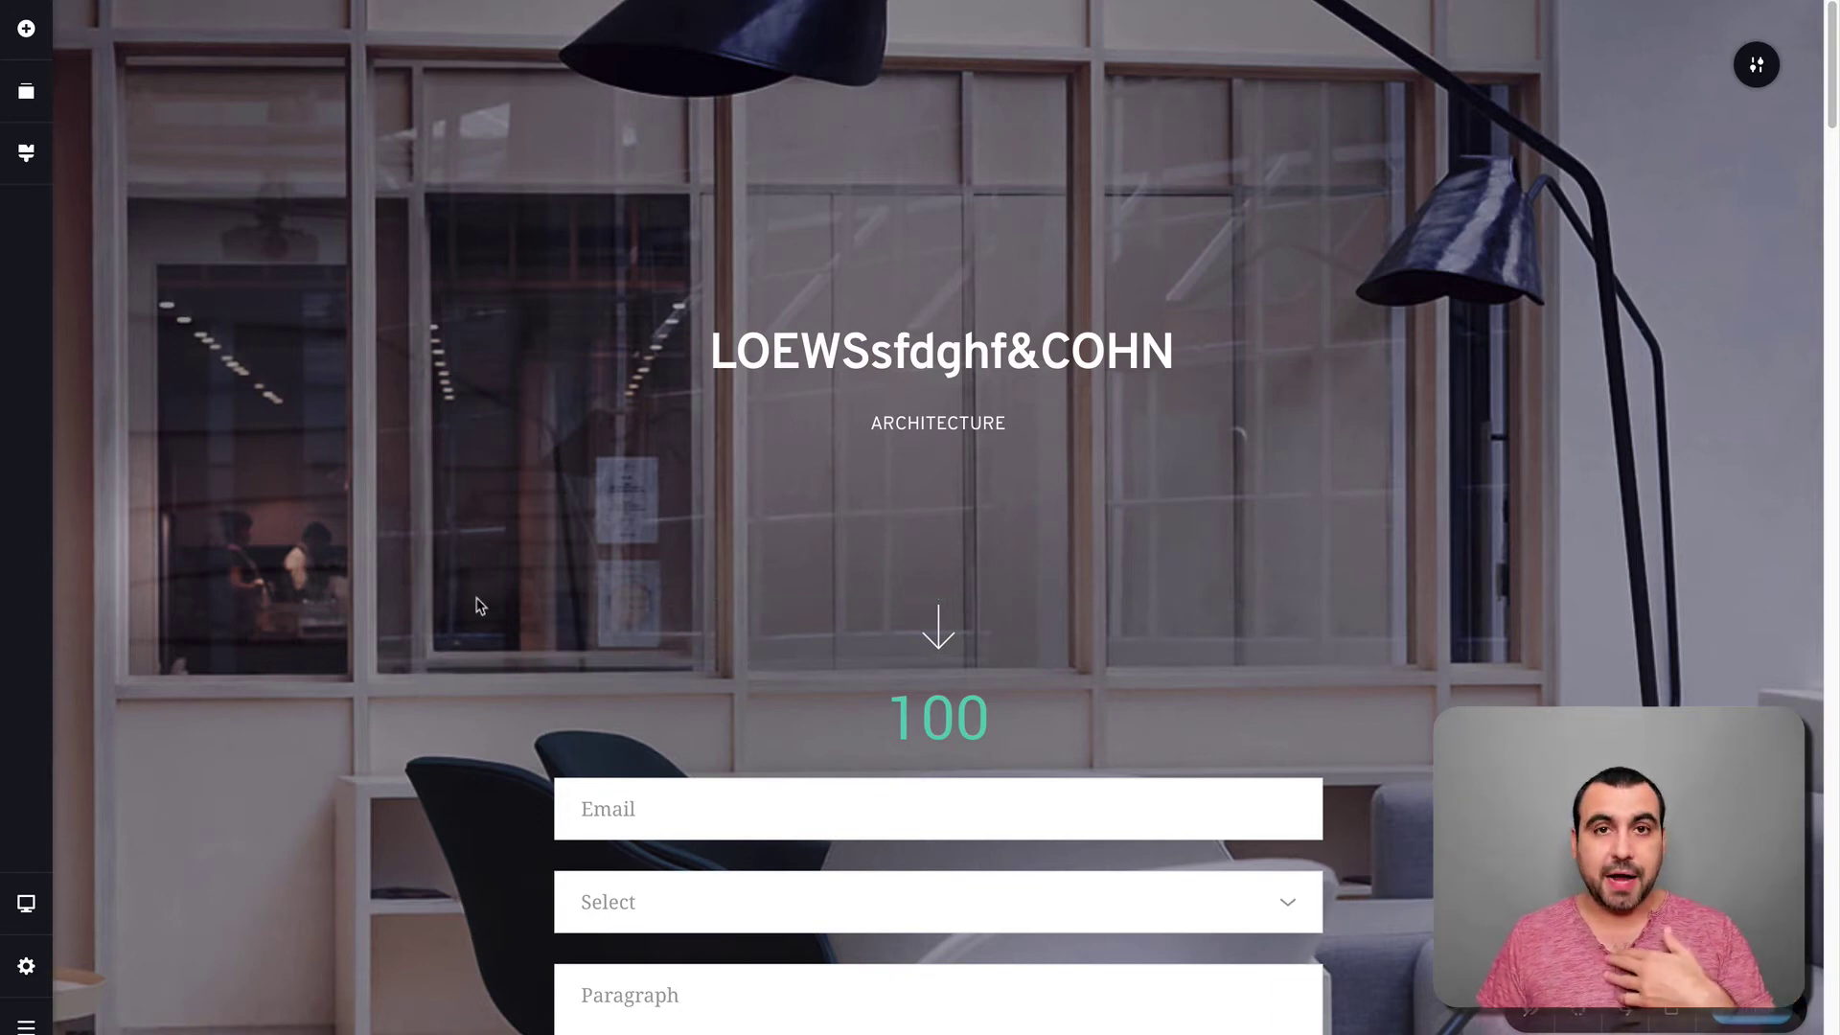
# - Open the project settings dashboard and look through its Menus page
pyautogui.click(29, 970)
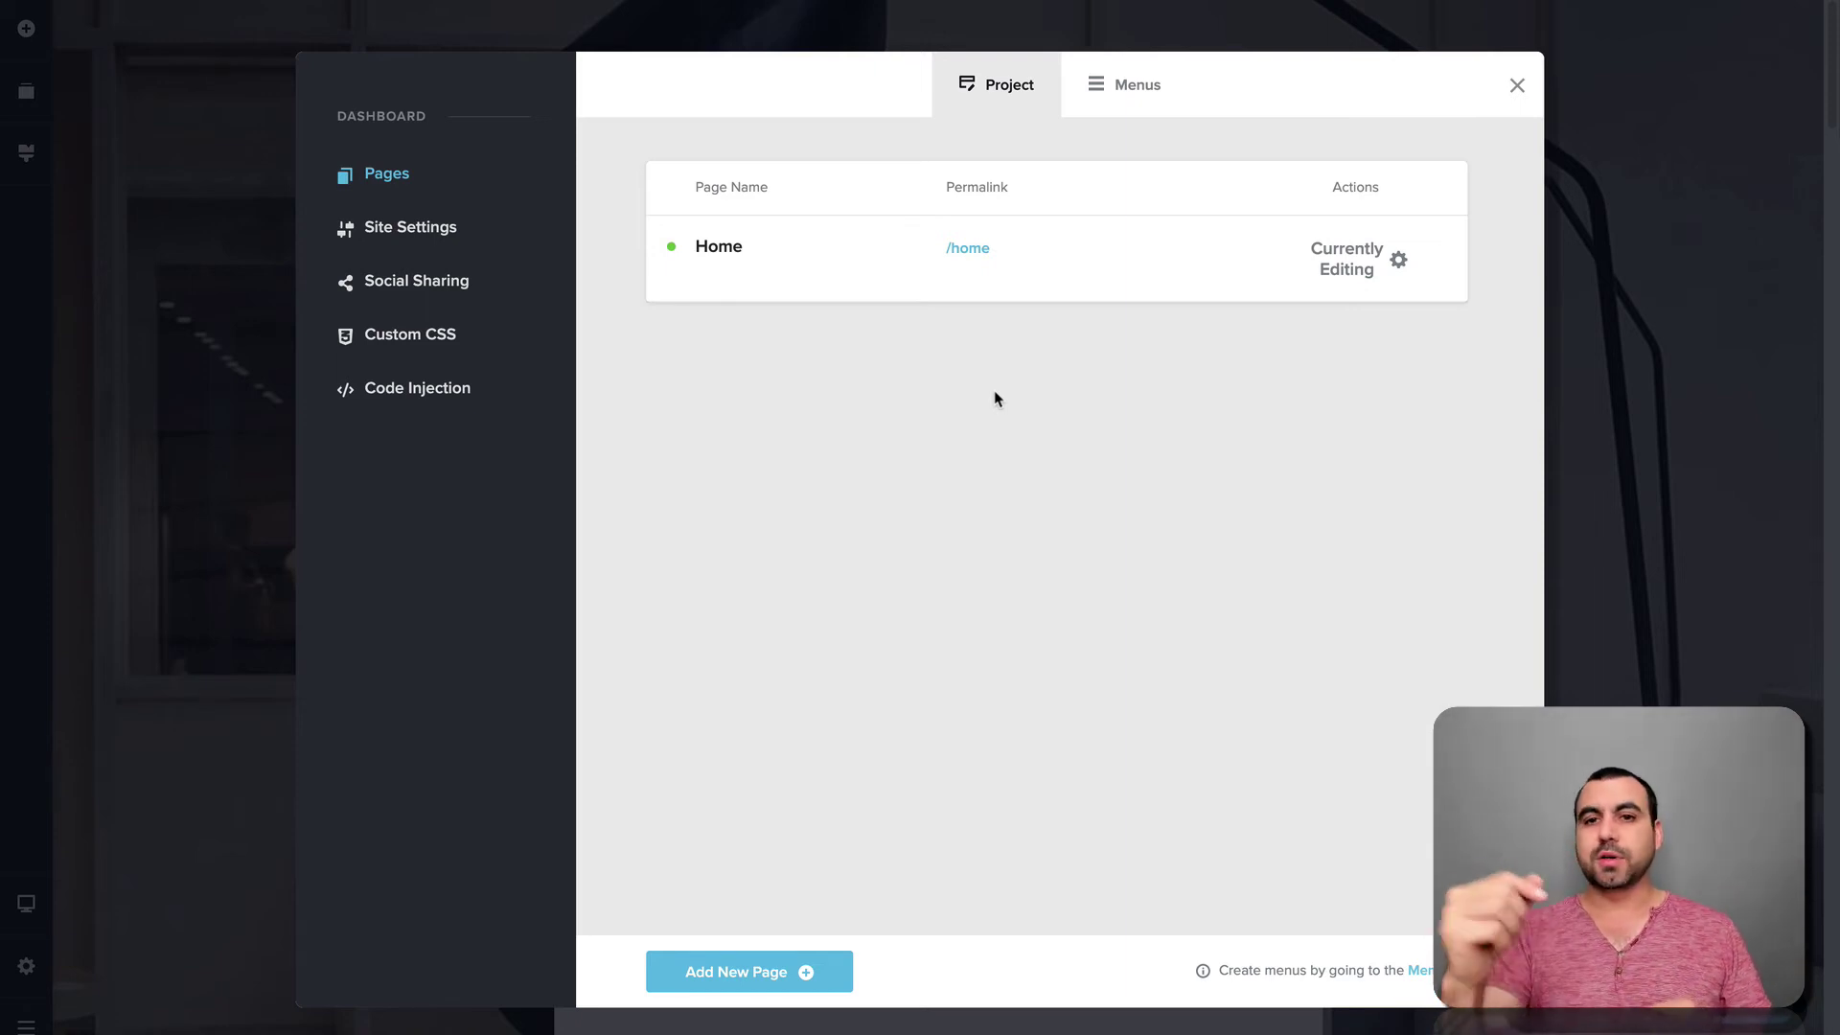
pyautogui.click(1131, 85)
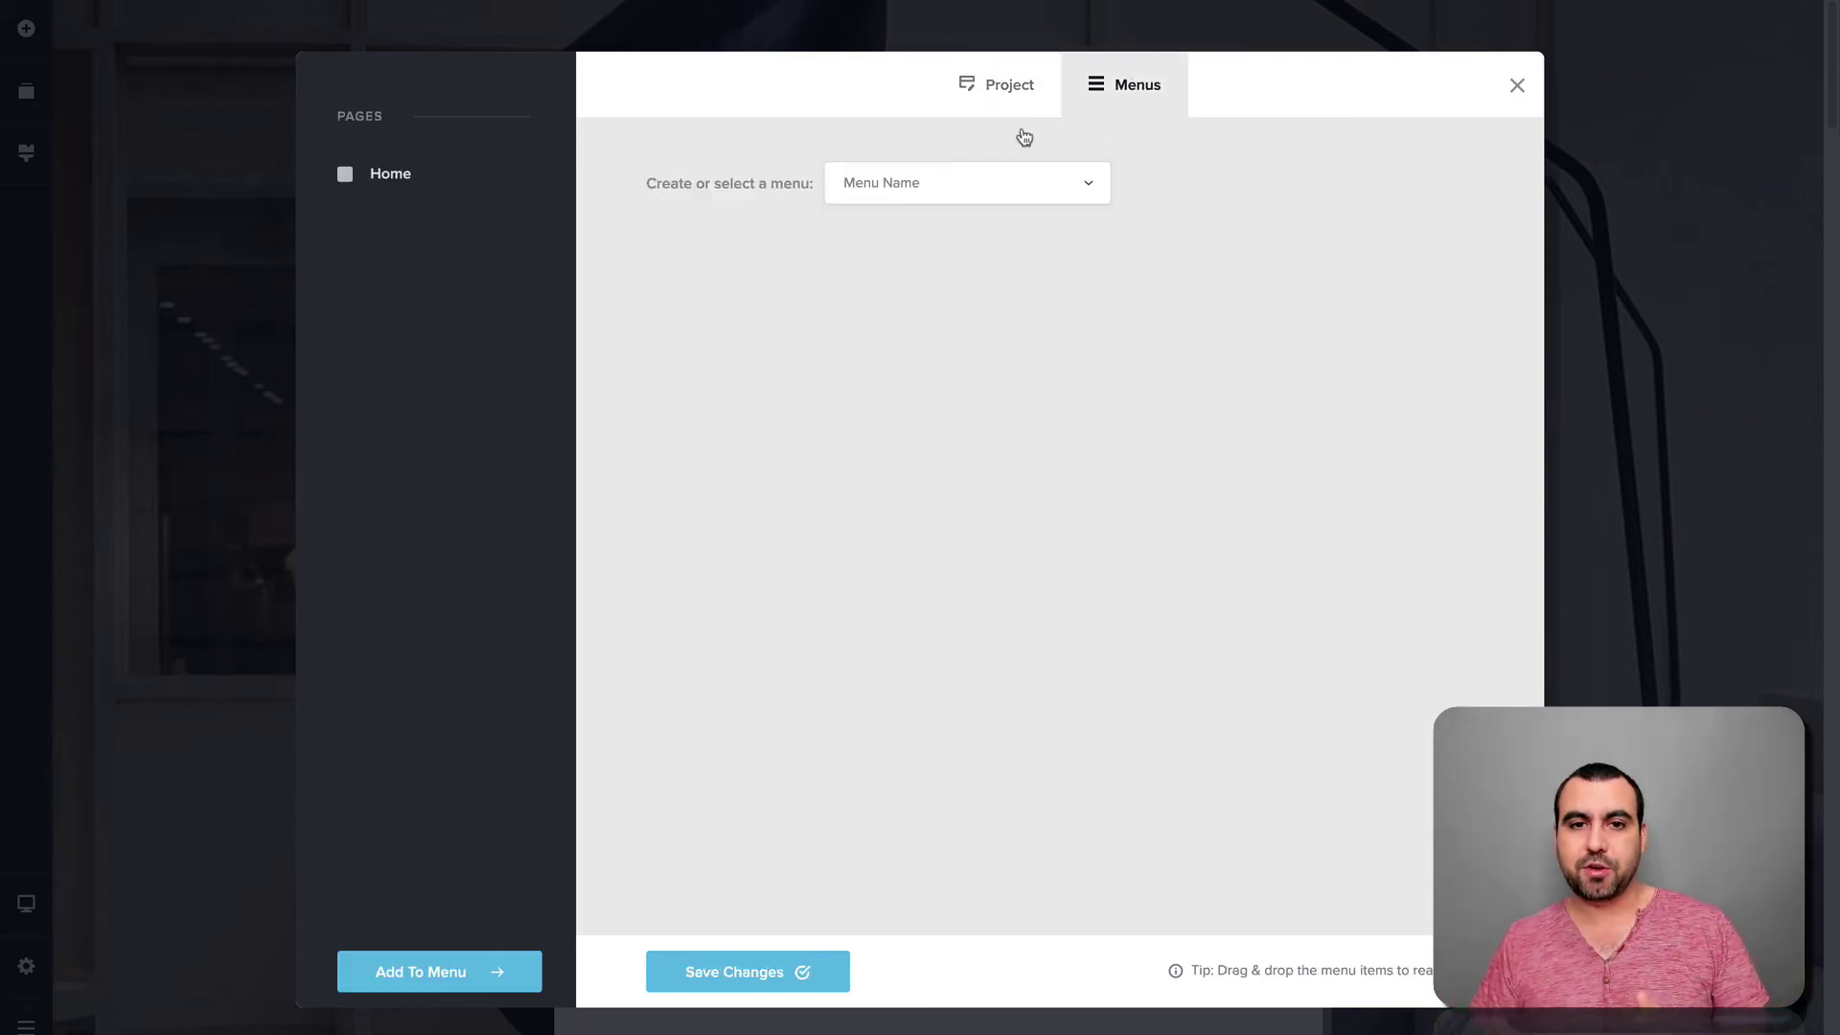
pyautogui.click(958, 187)
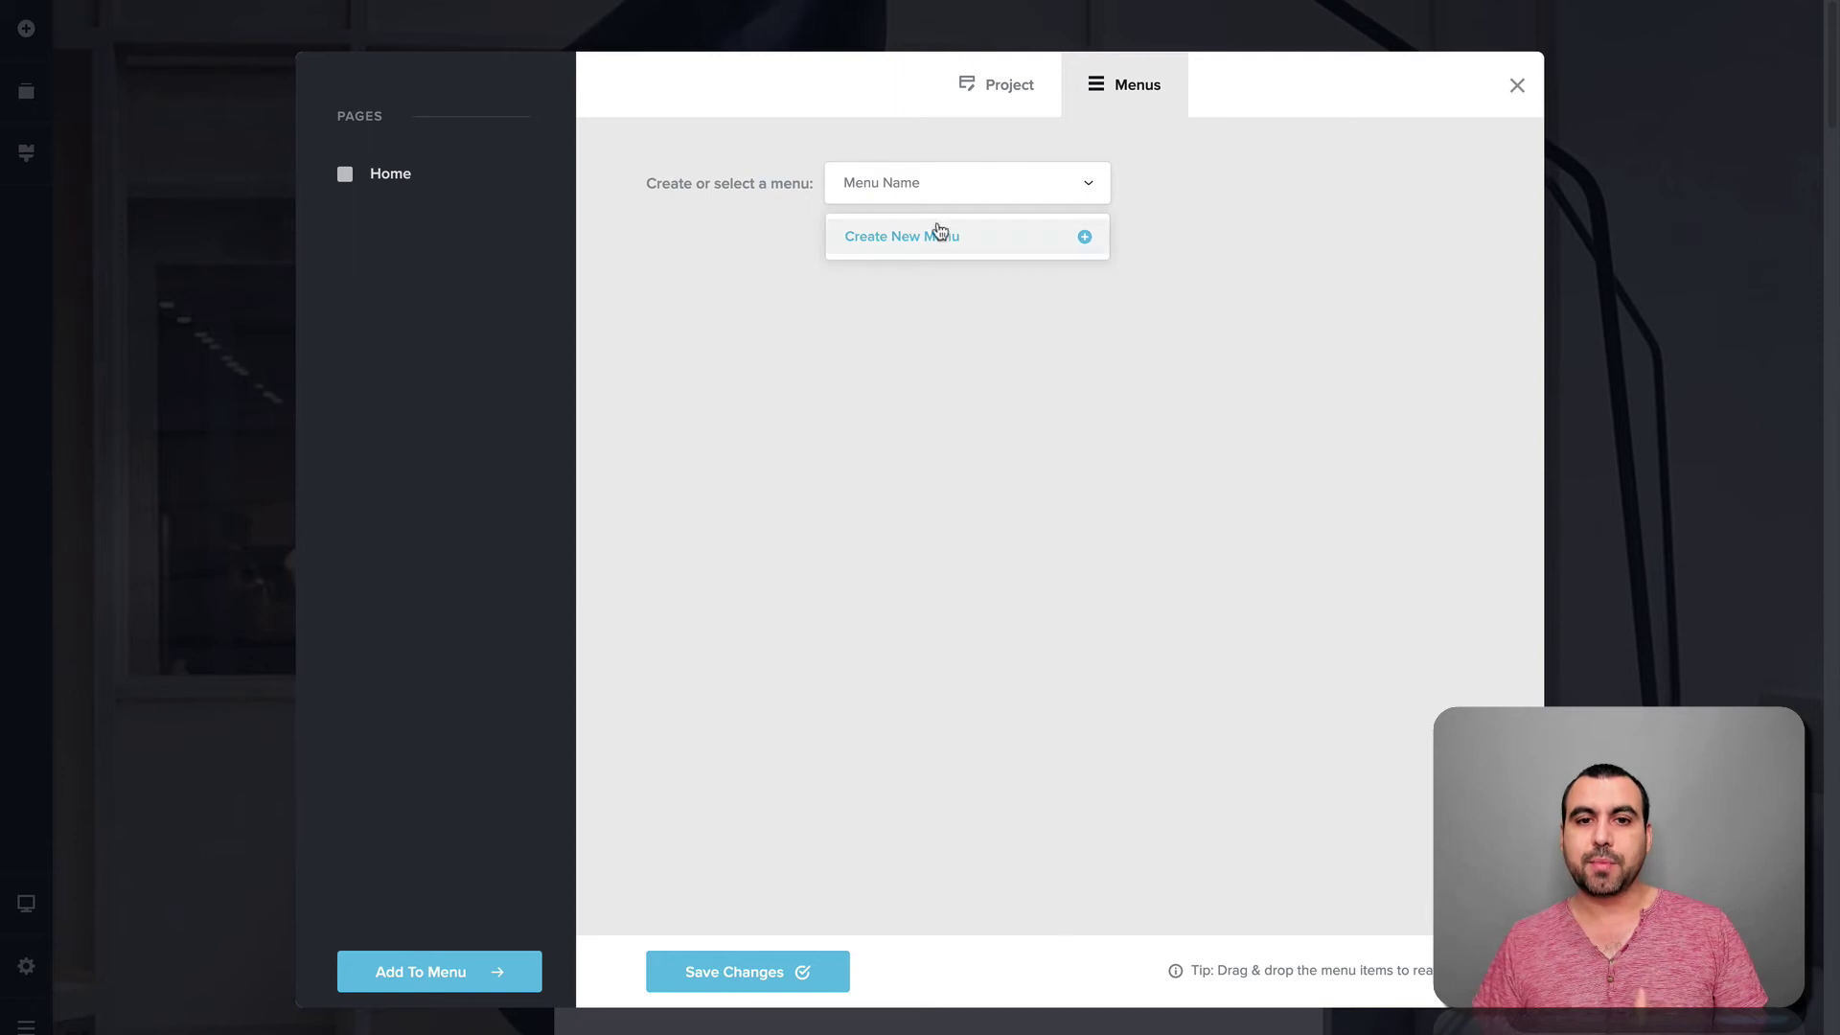
pyautogui.click(1022, 95)
# - Show Site Settings with empty title, description and favicon fields, checking the published site
pyautogui.click(406, 232)
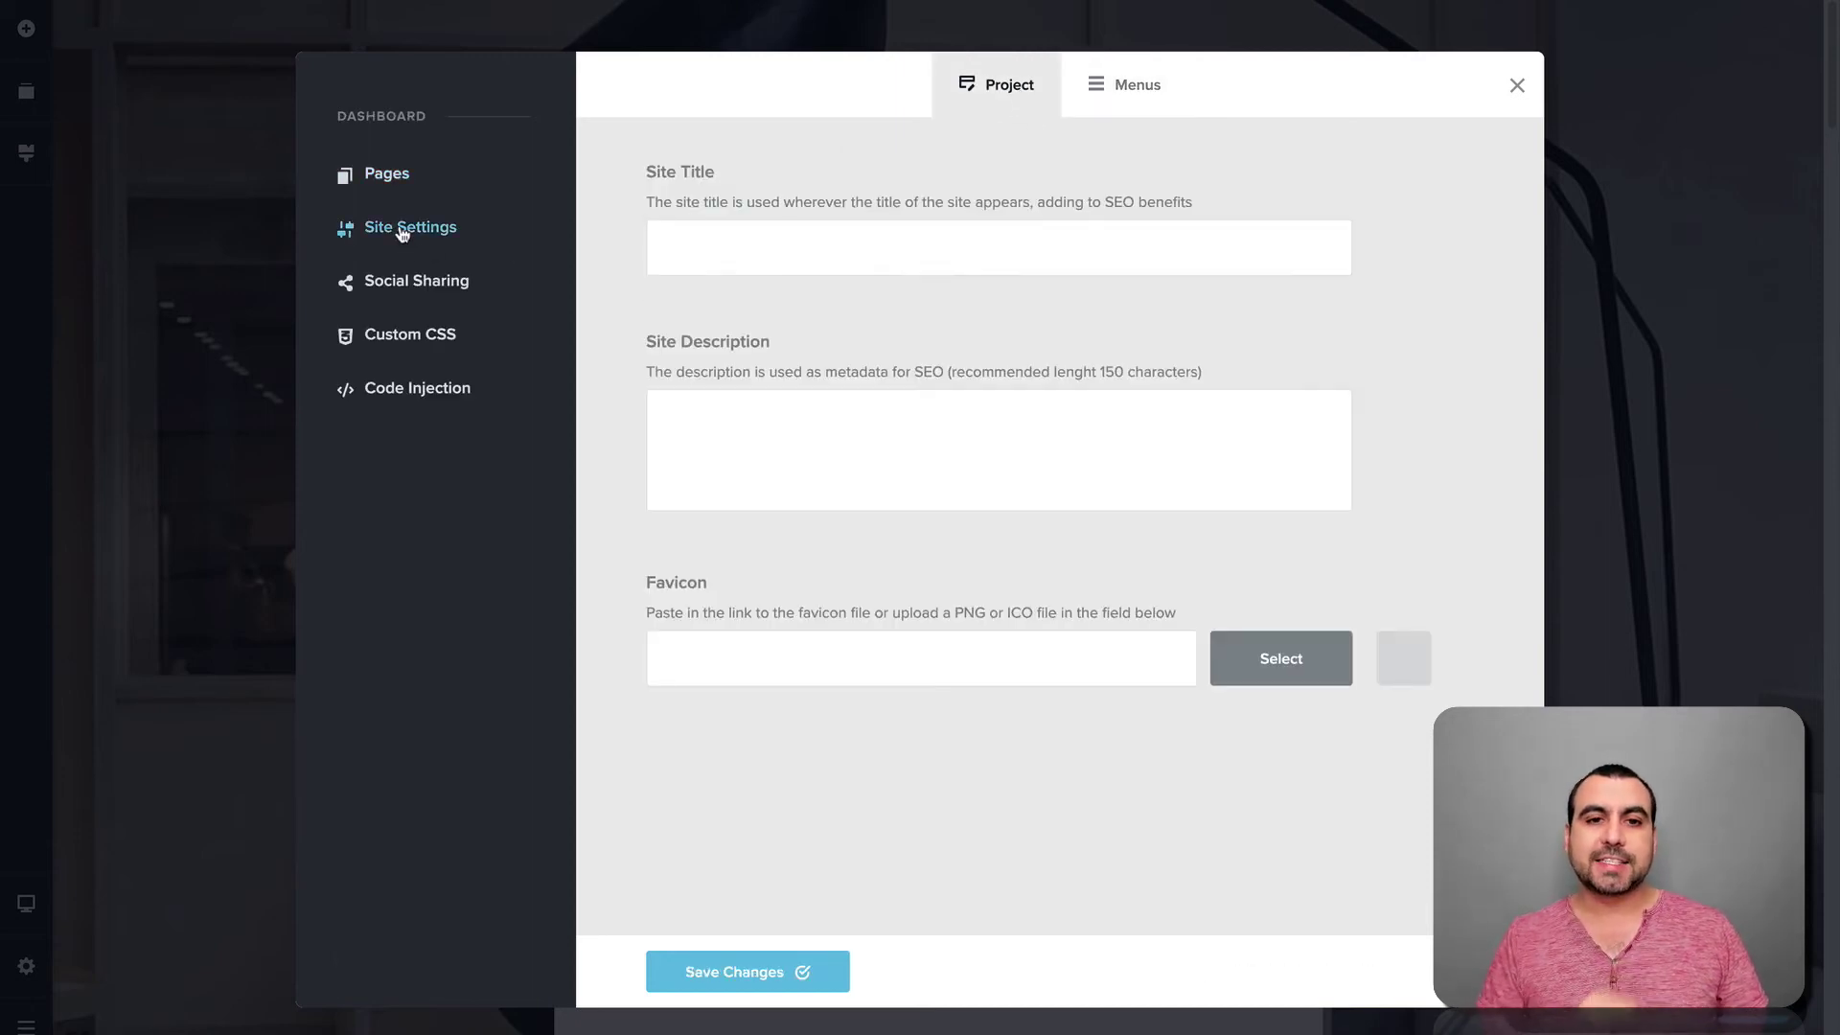
pyautogui.click(684, 243)
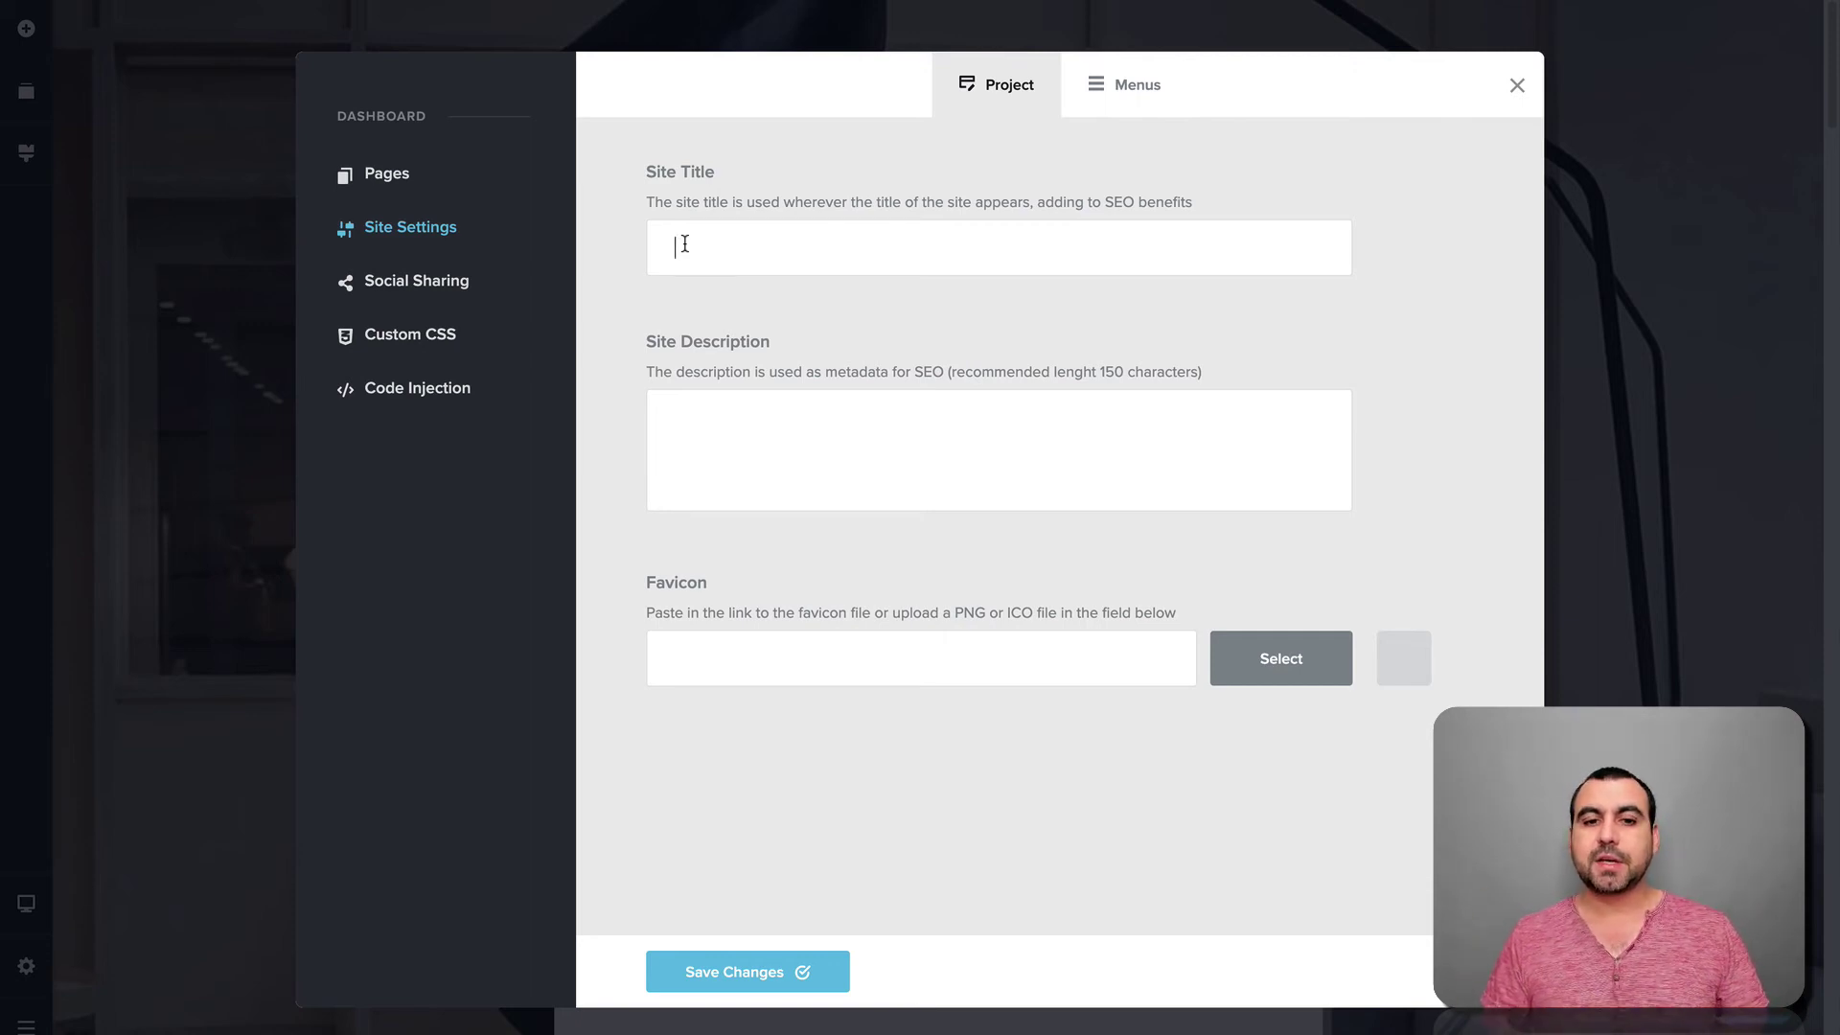
pyautogui.moveTo(647, 580); pyautogui.dragTo(792, 588)
pyautogui.click(793, 587)
pyautogui.click(288, 30)
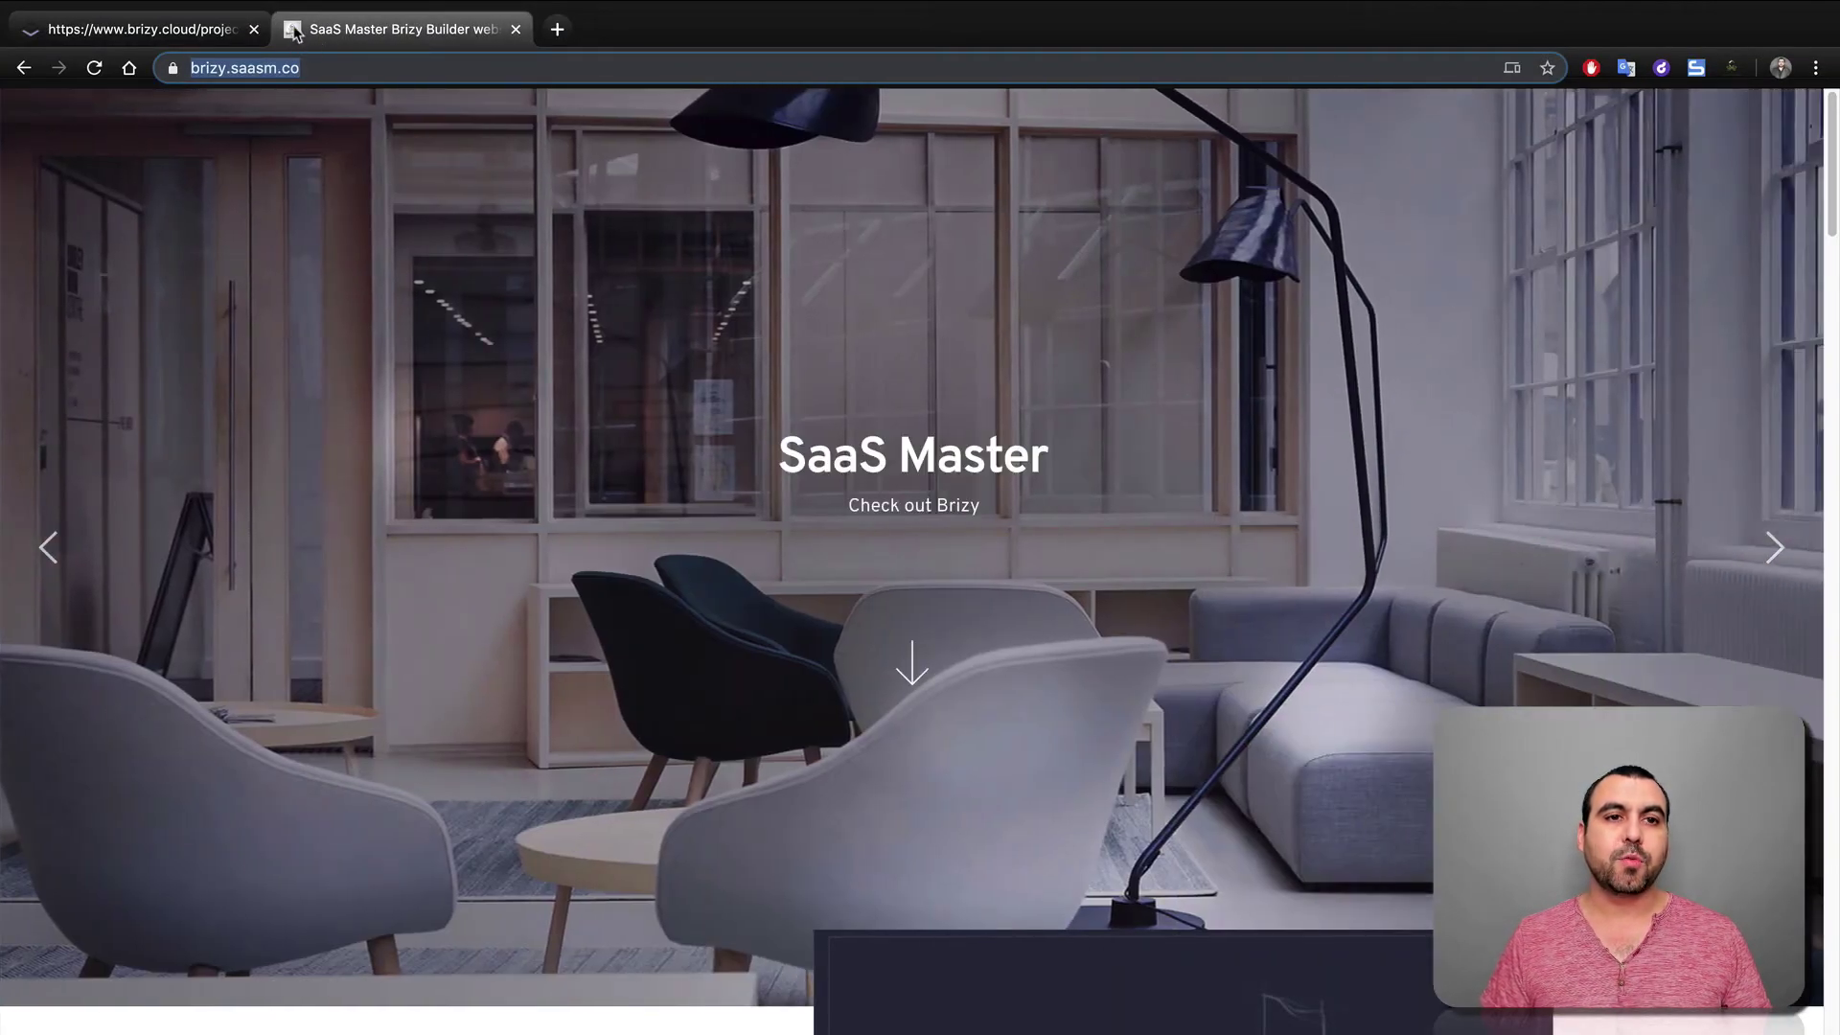
pyautogui.click(226, 31)
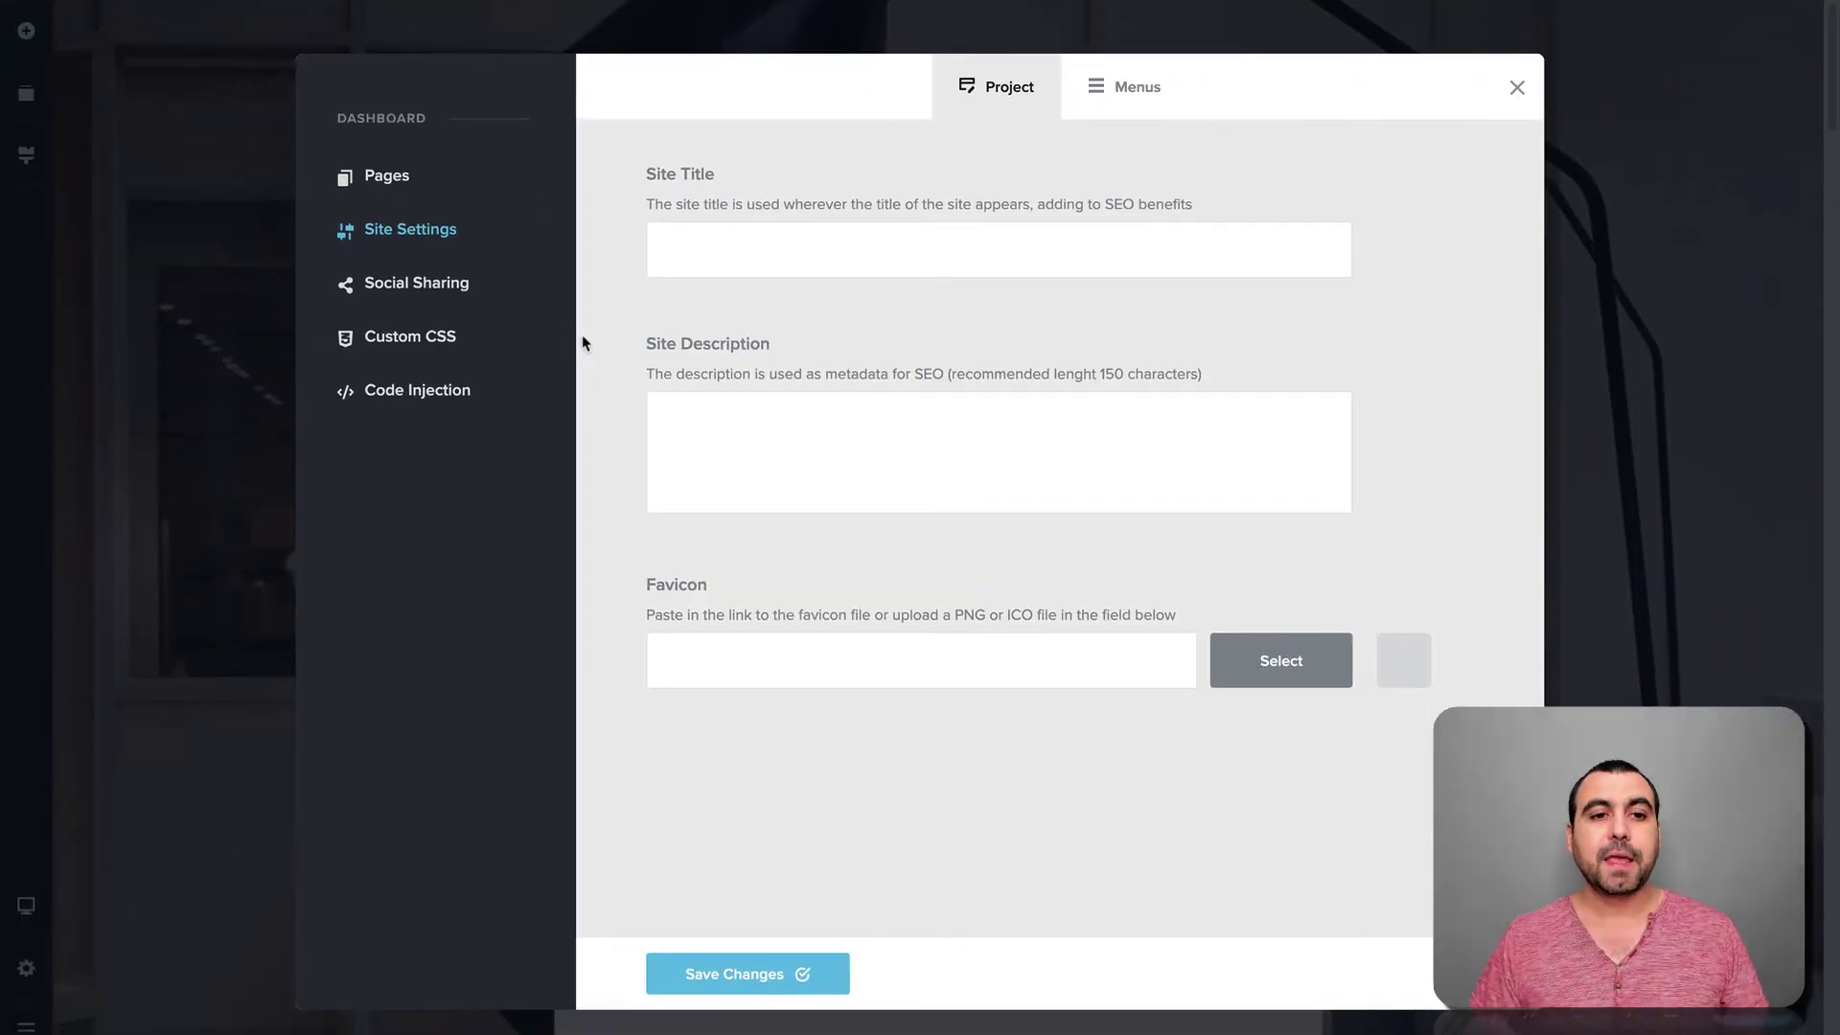
# - Review the Social Sharing, Custom CSS and Code Injection settings pages in turn
pyautogui.click(428, 284)
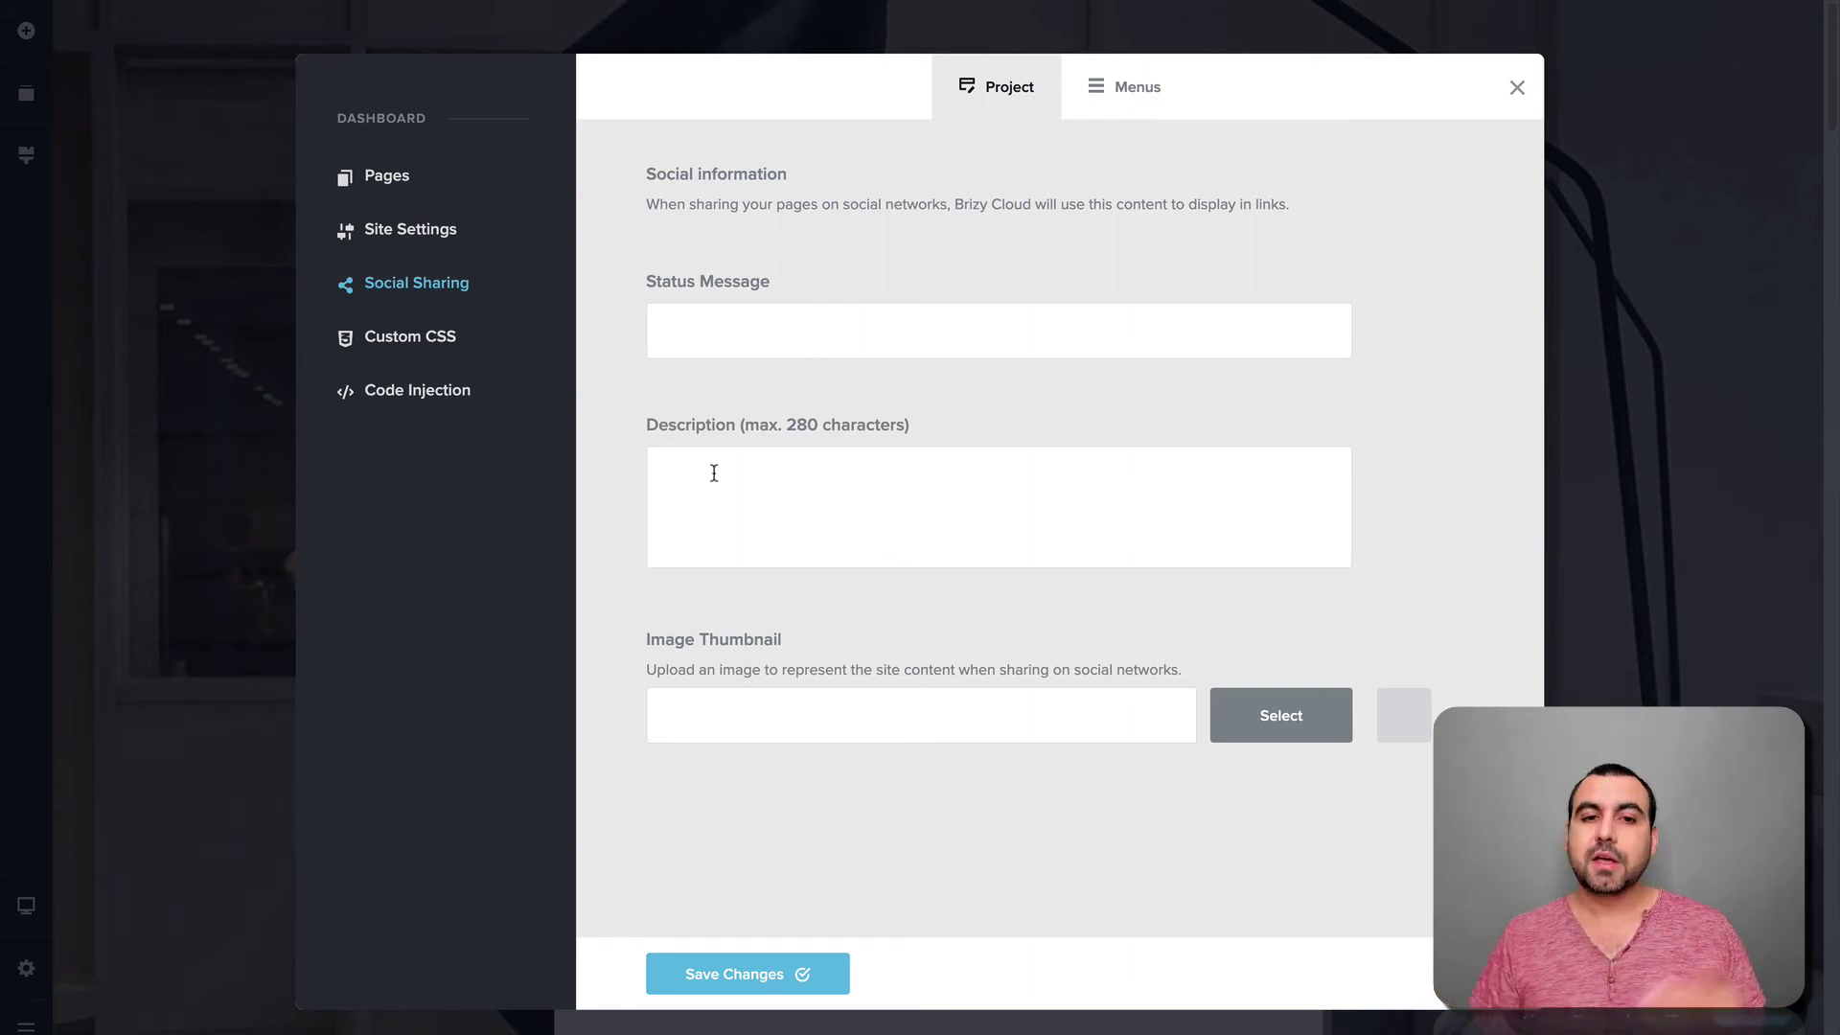
pyautogui.click(428, 353)
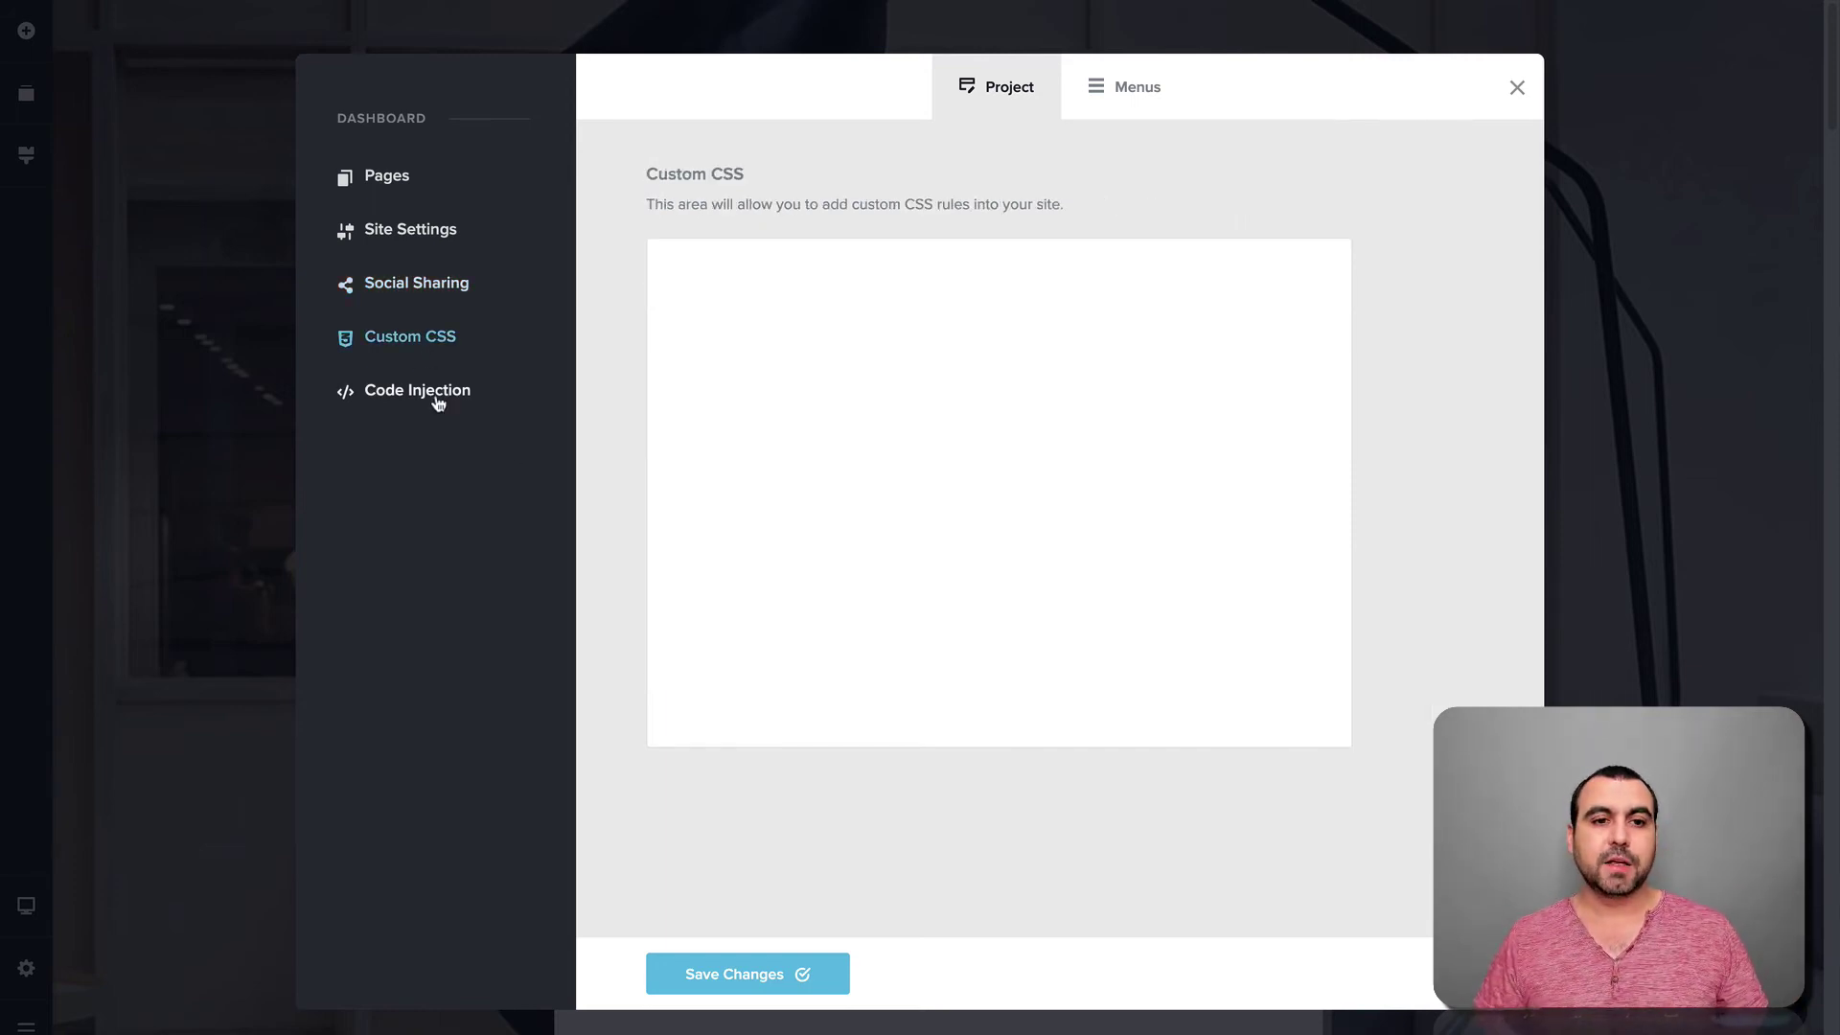
pyautogui.click(434, 397)
pyautogui.click(894, 387)
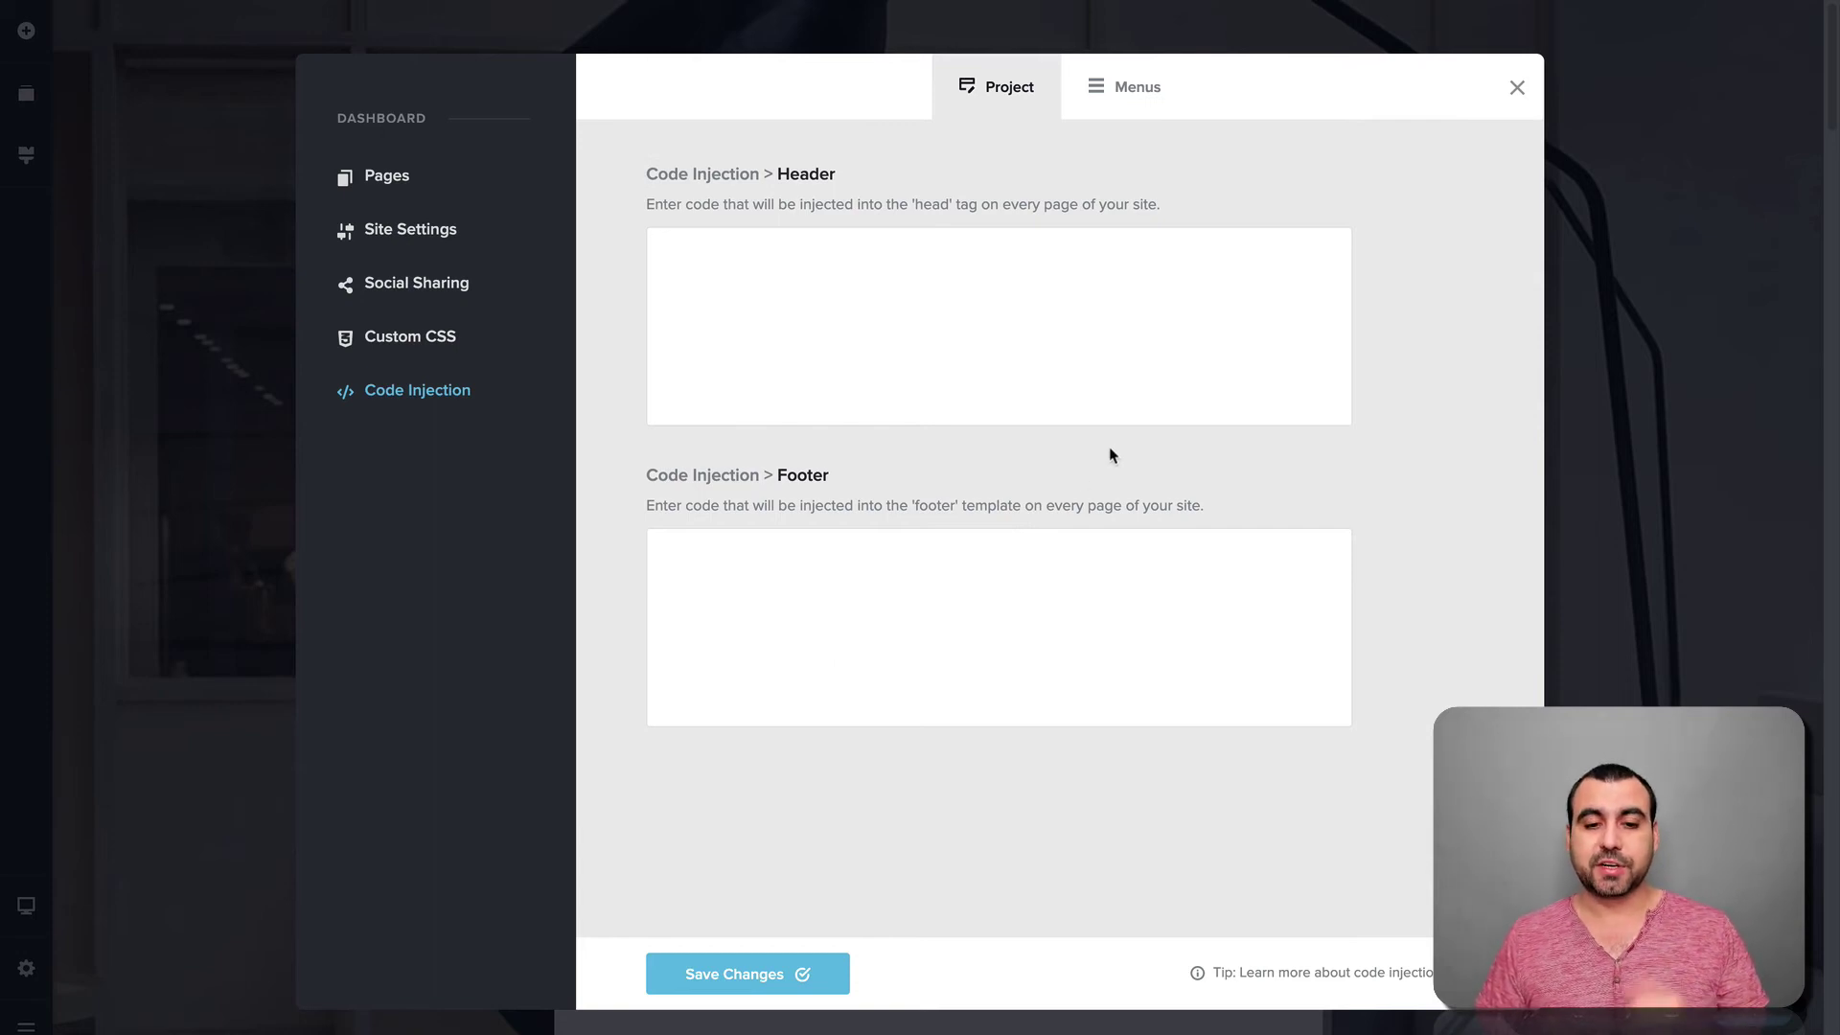
# - Close the settings dashboard and leave the editor via Go to Dashboard, confirming Leave
pyautogui.click(1517, 87)
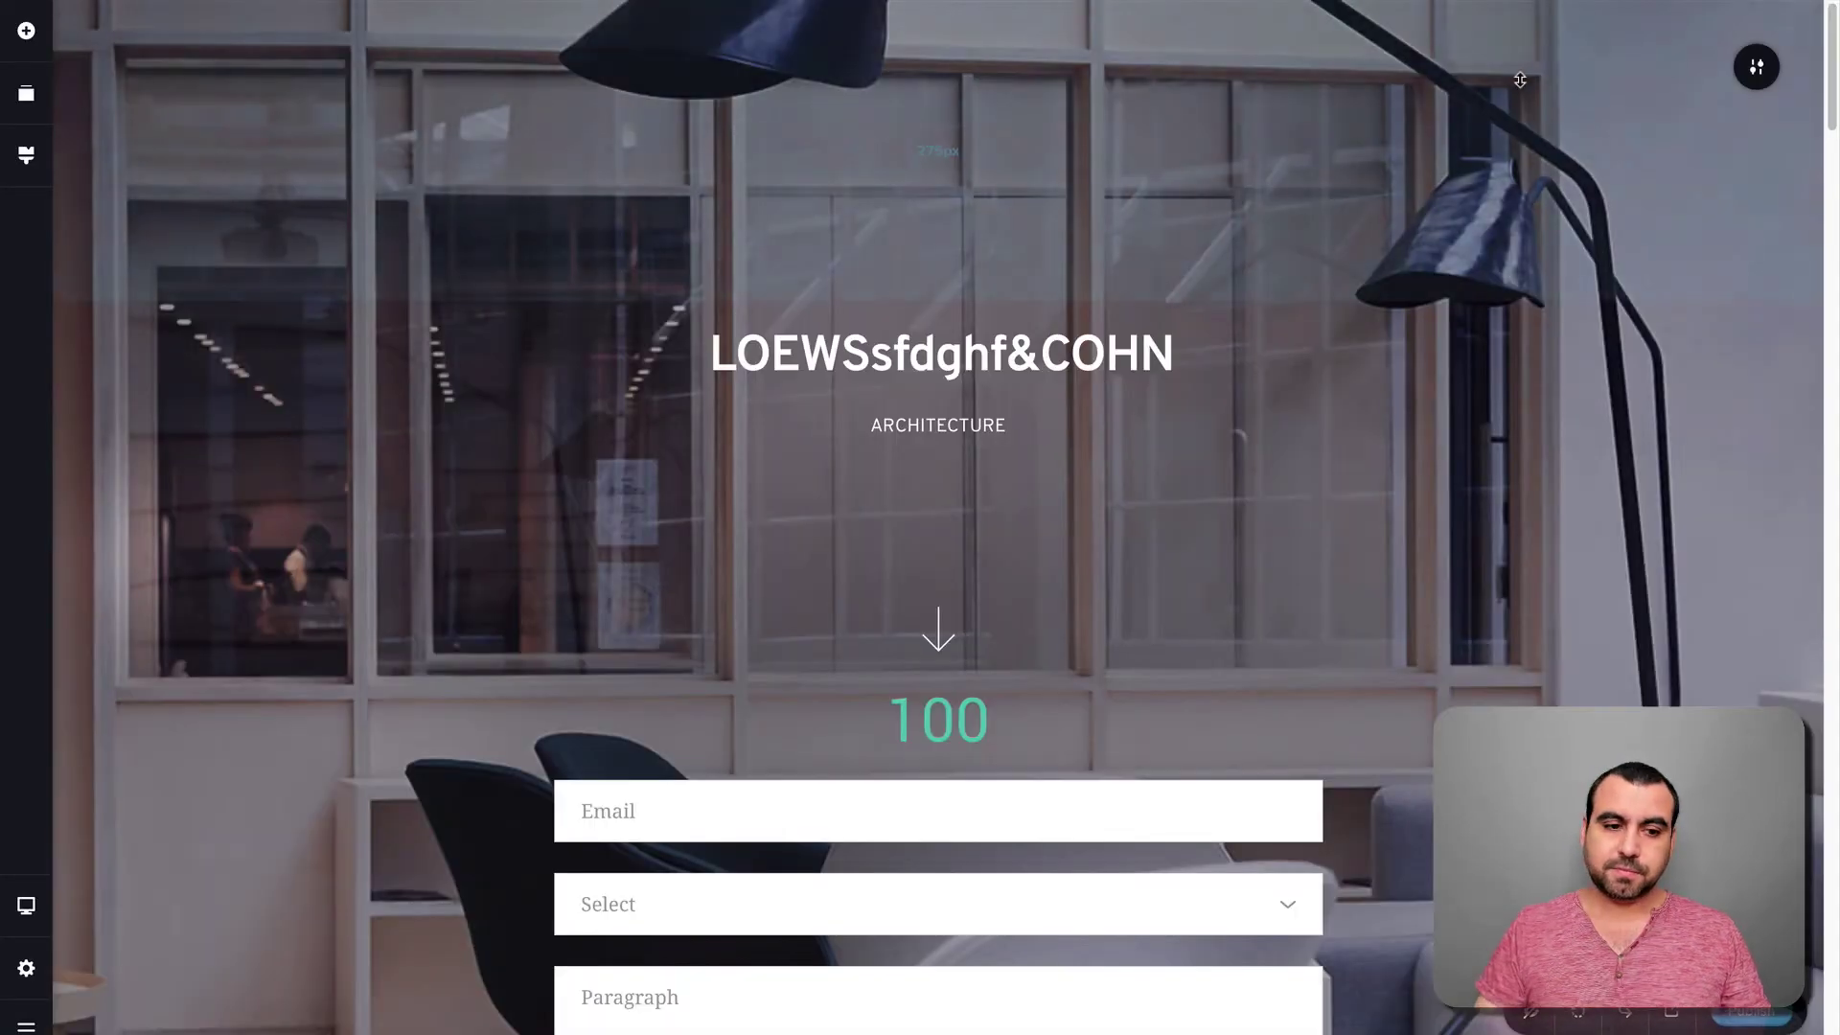
pyautogui.click(26, 1028)
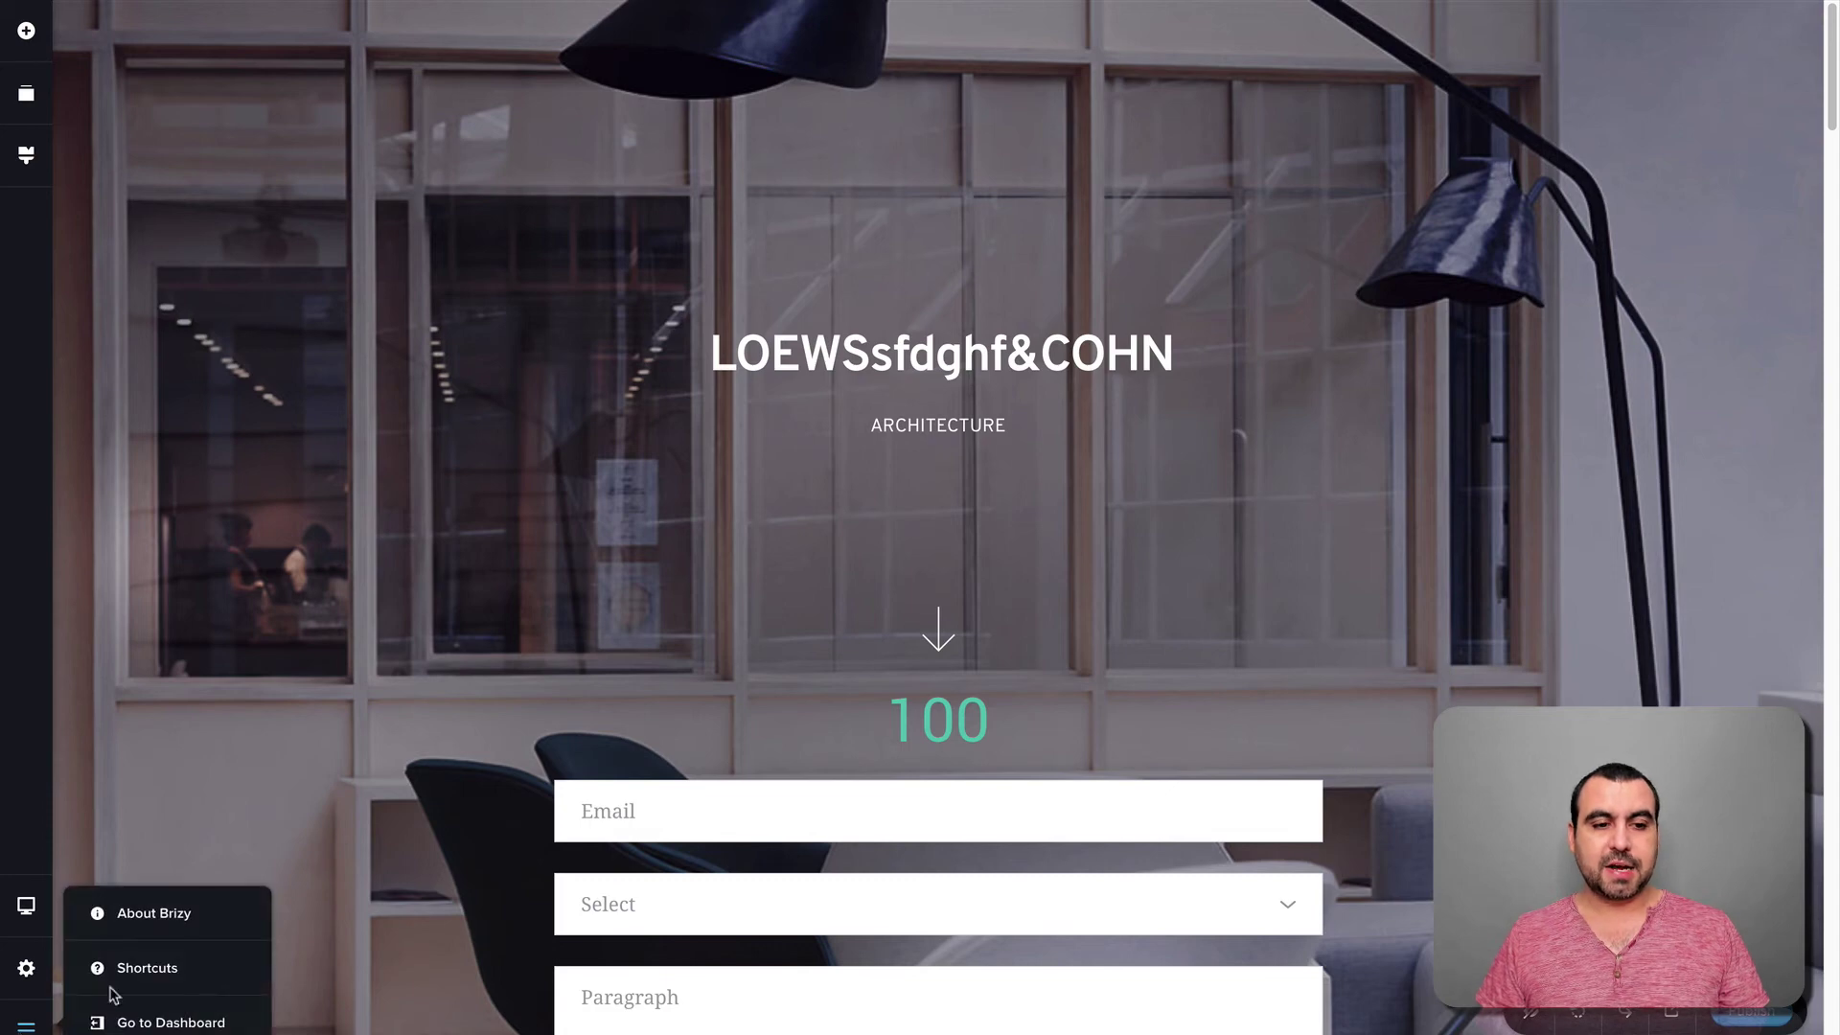
pyautogui.click(202, 1024)
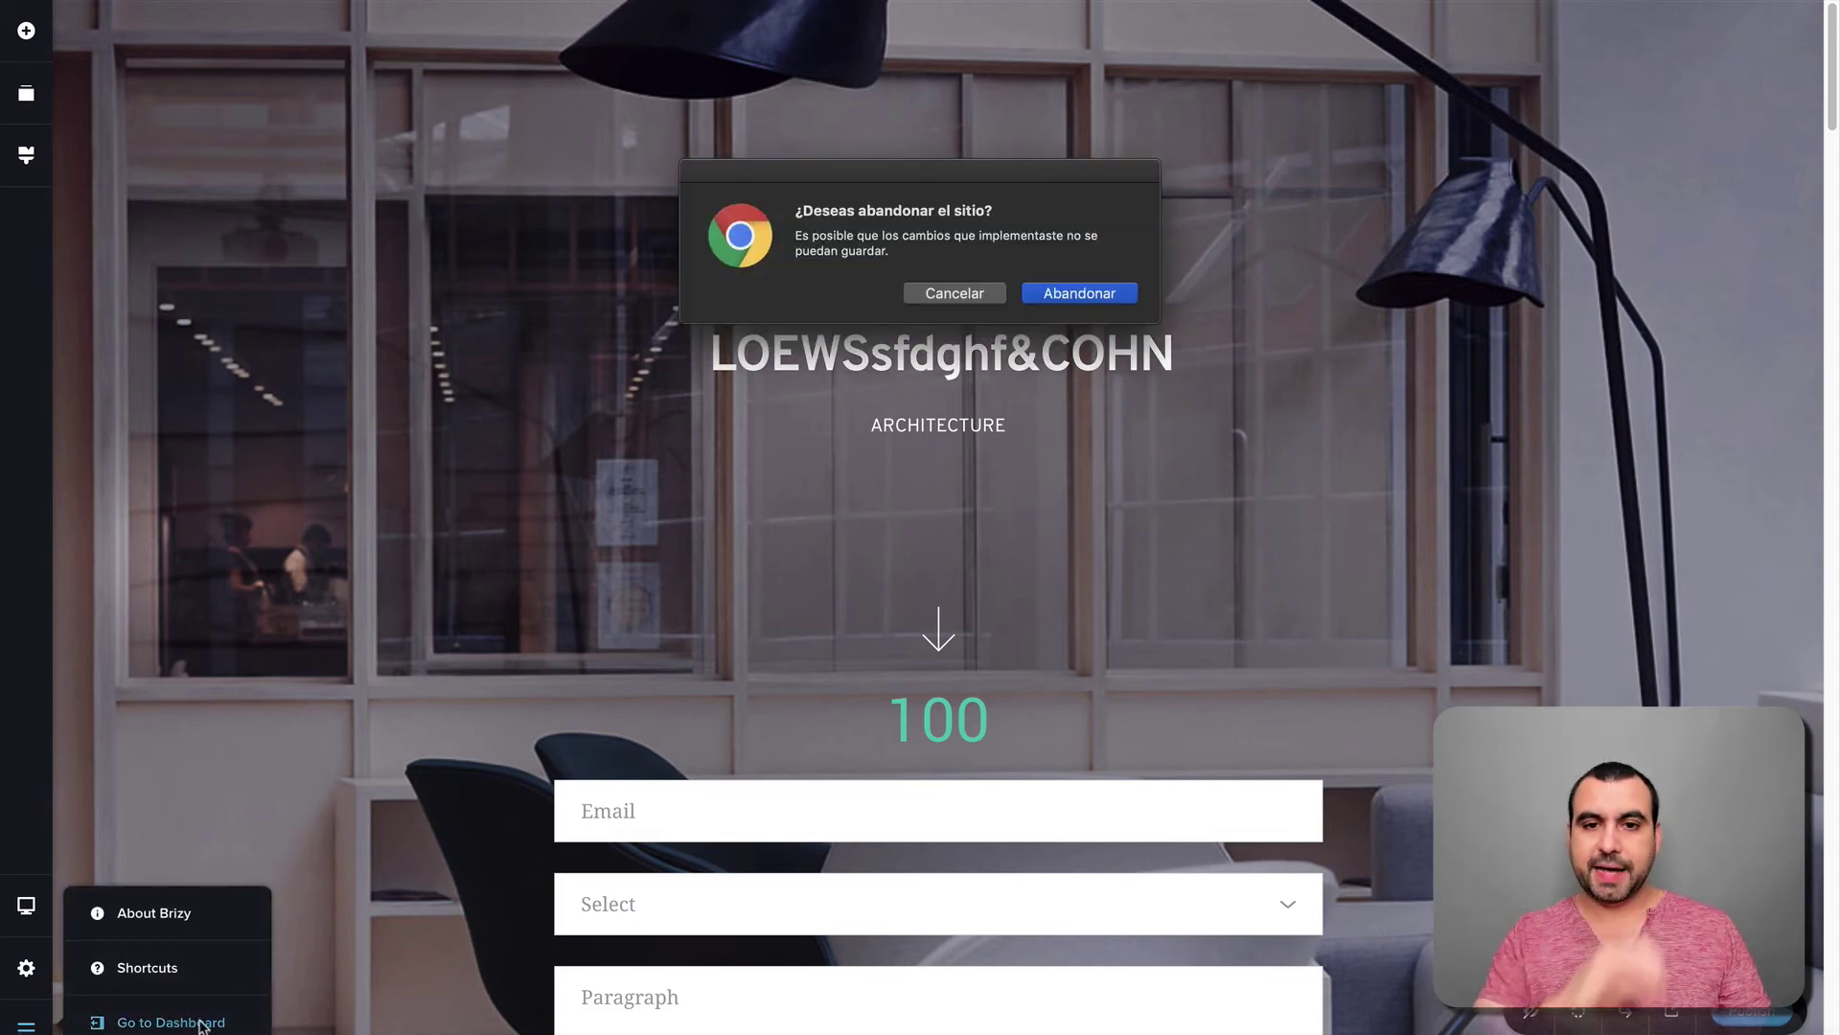
pyautogui.click(1089, 289)
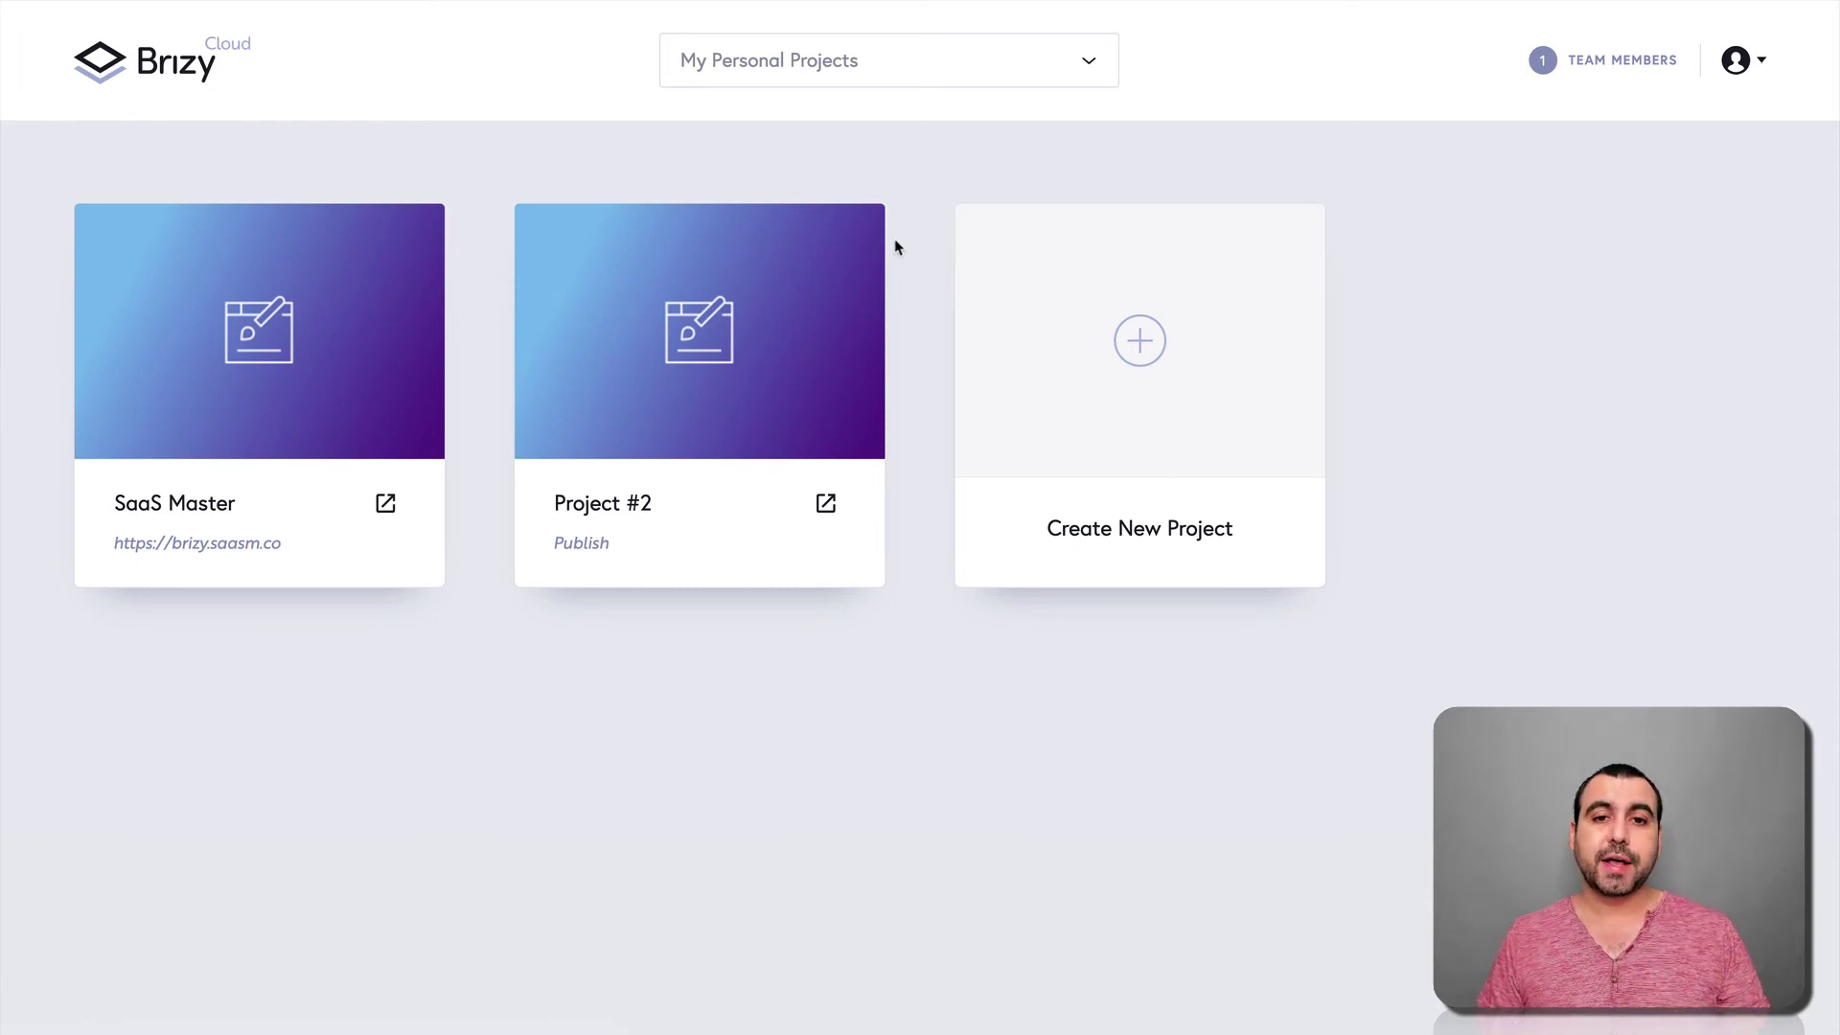
# - Choose Publish from the Project #2 card's menu to show the How to Publish dialog
pyautogui.click(851, 231)
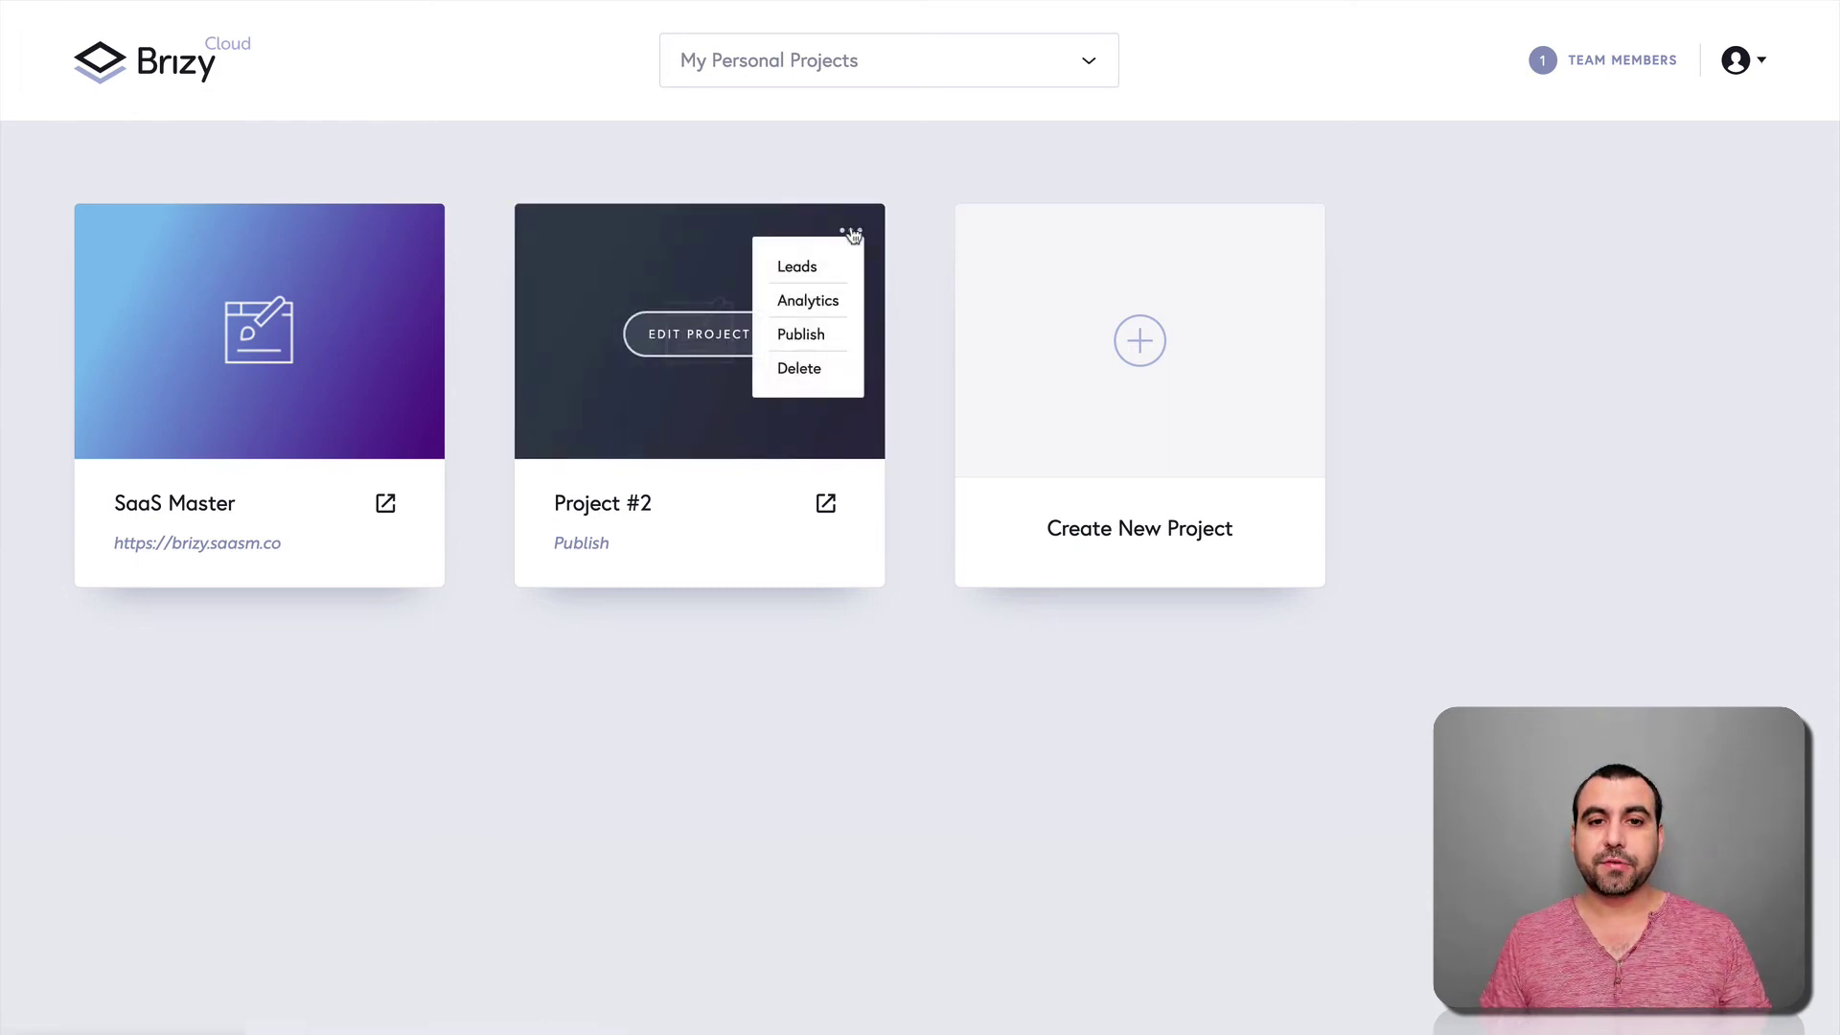
pyautogui.click(812, 341)
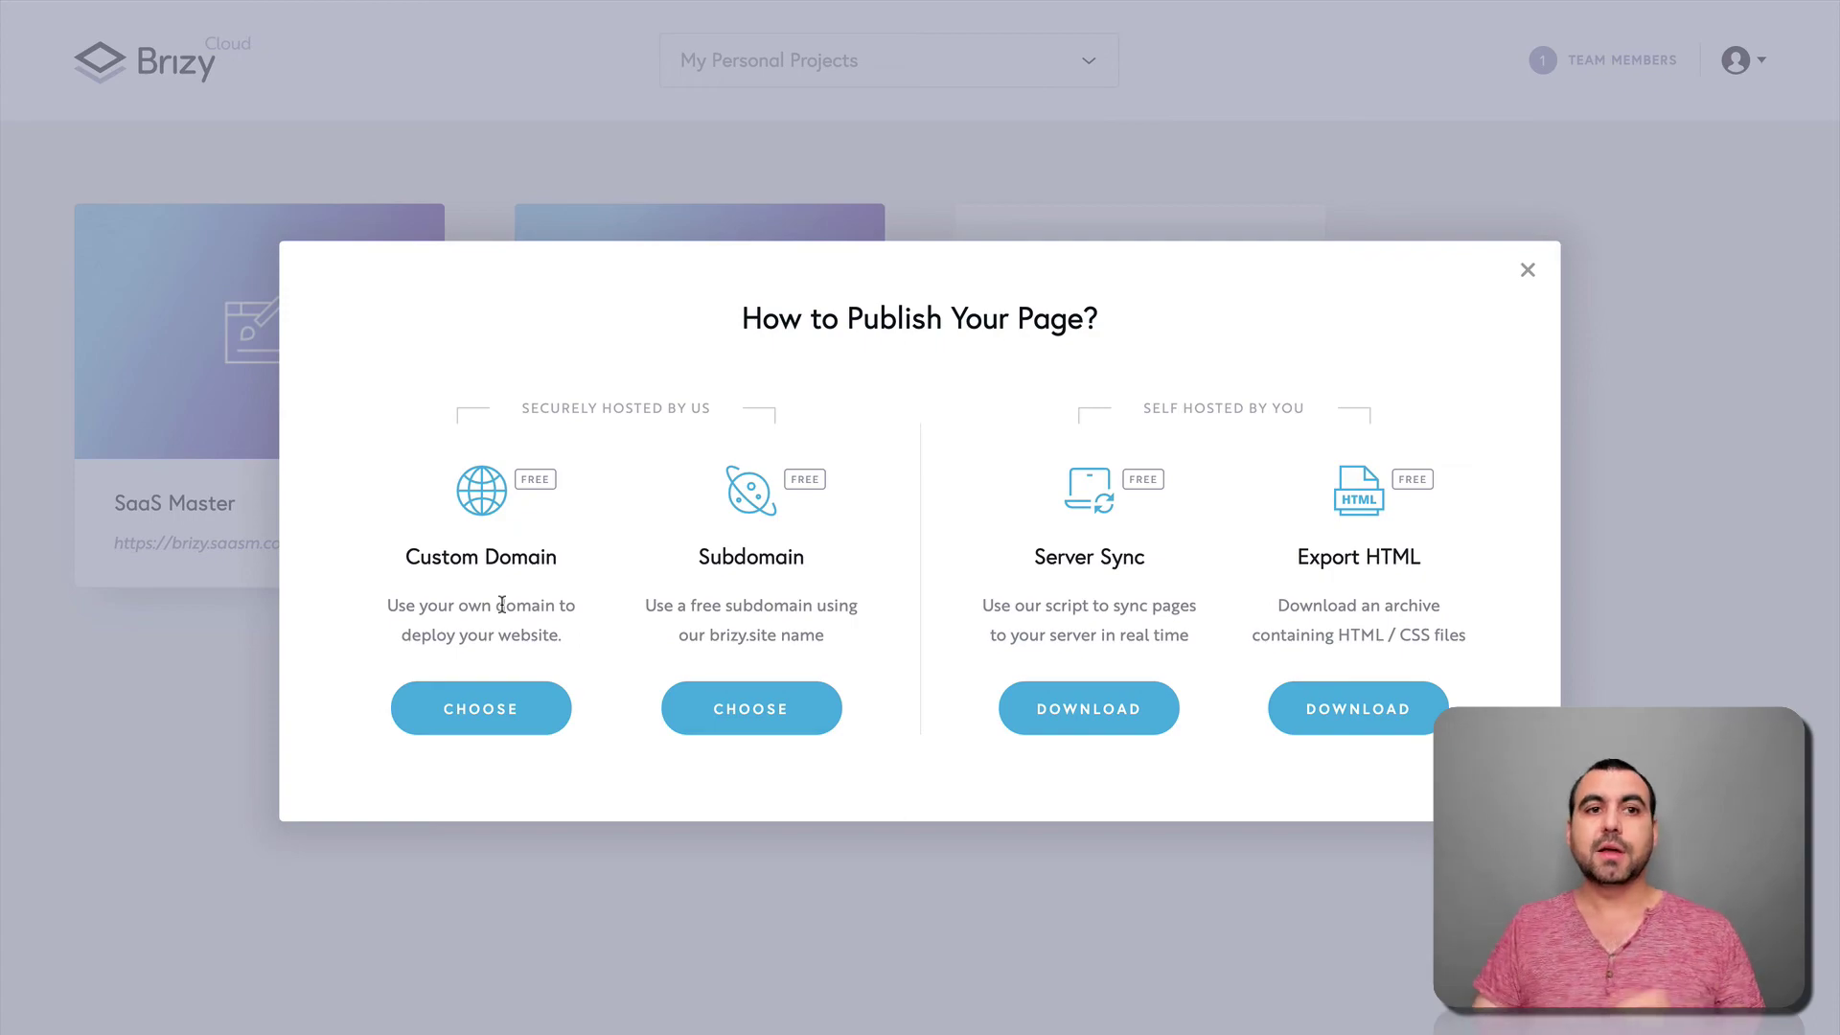
# - Compare with the live Loews & Cohn site, then review the Subdomain option's brizy.site domain
pyautogui.click(401, 2)
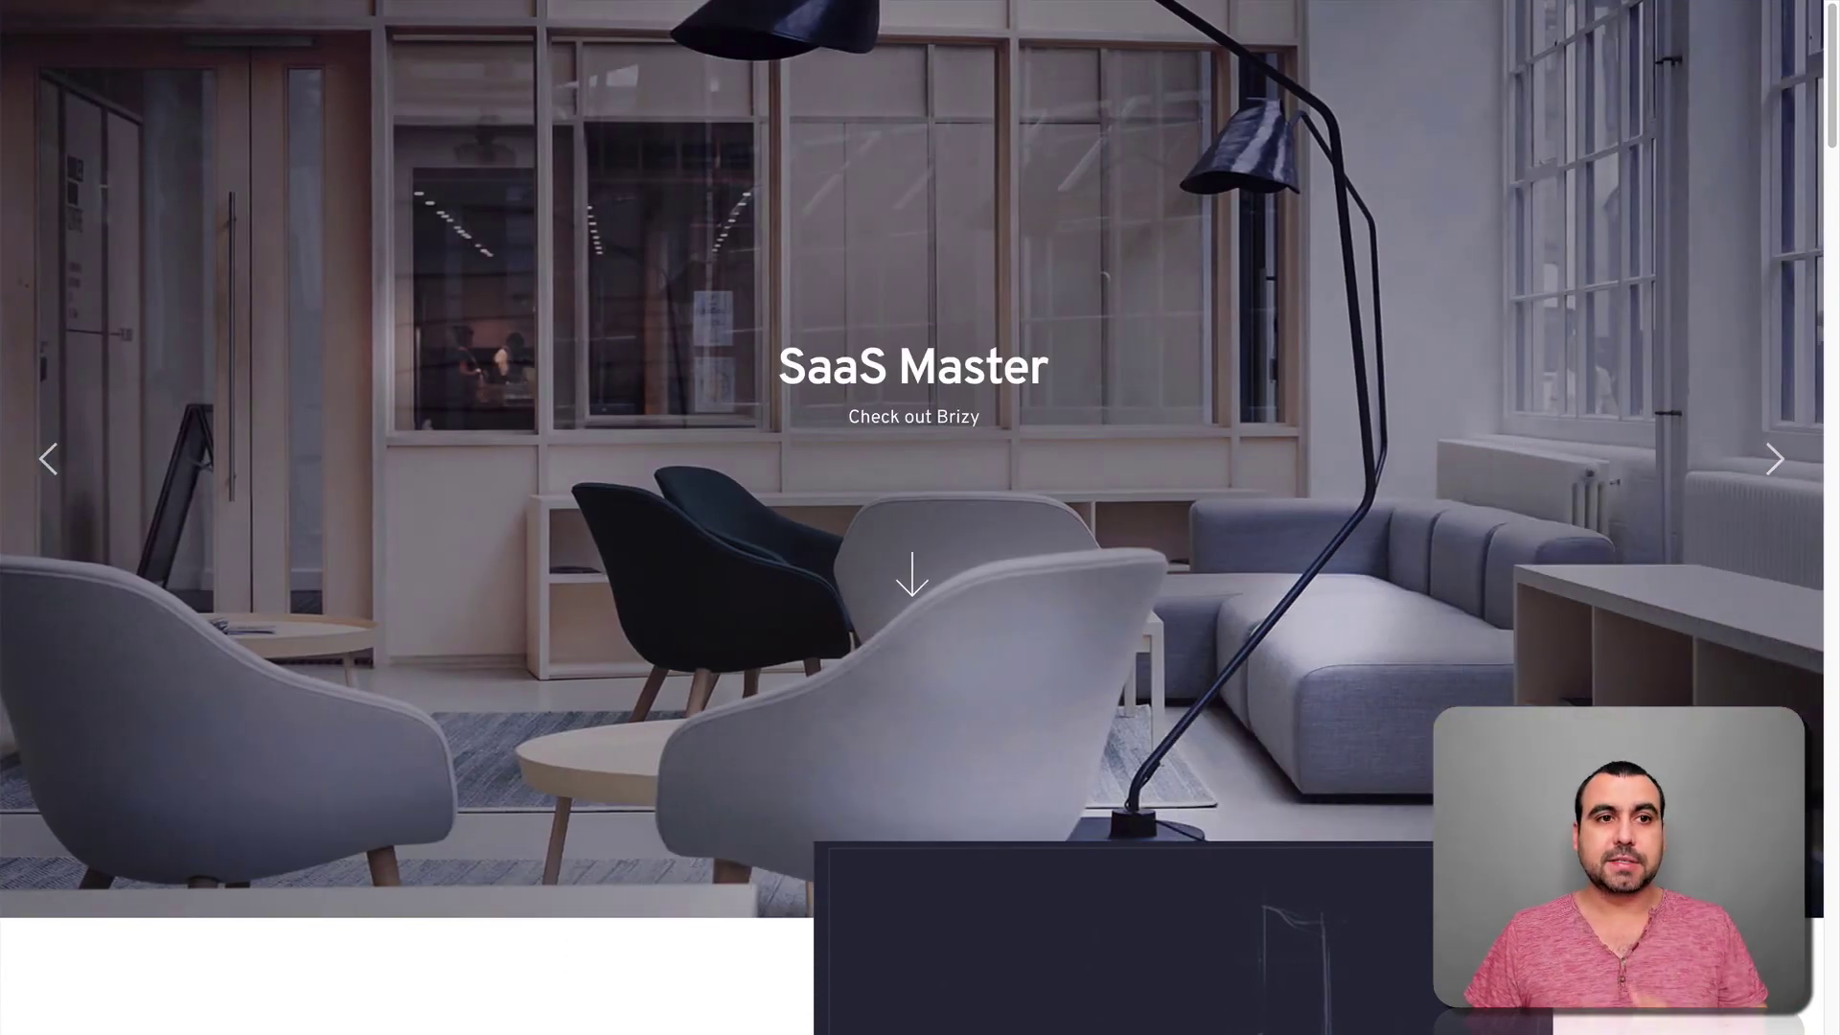
pyautogui.click(247, 3)
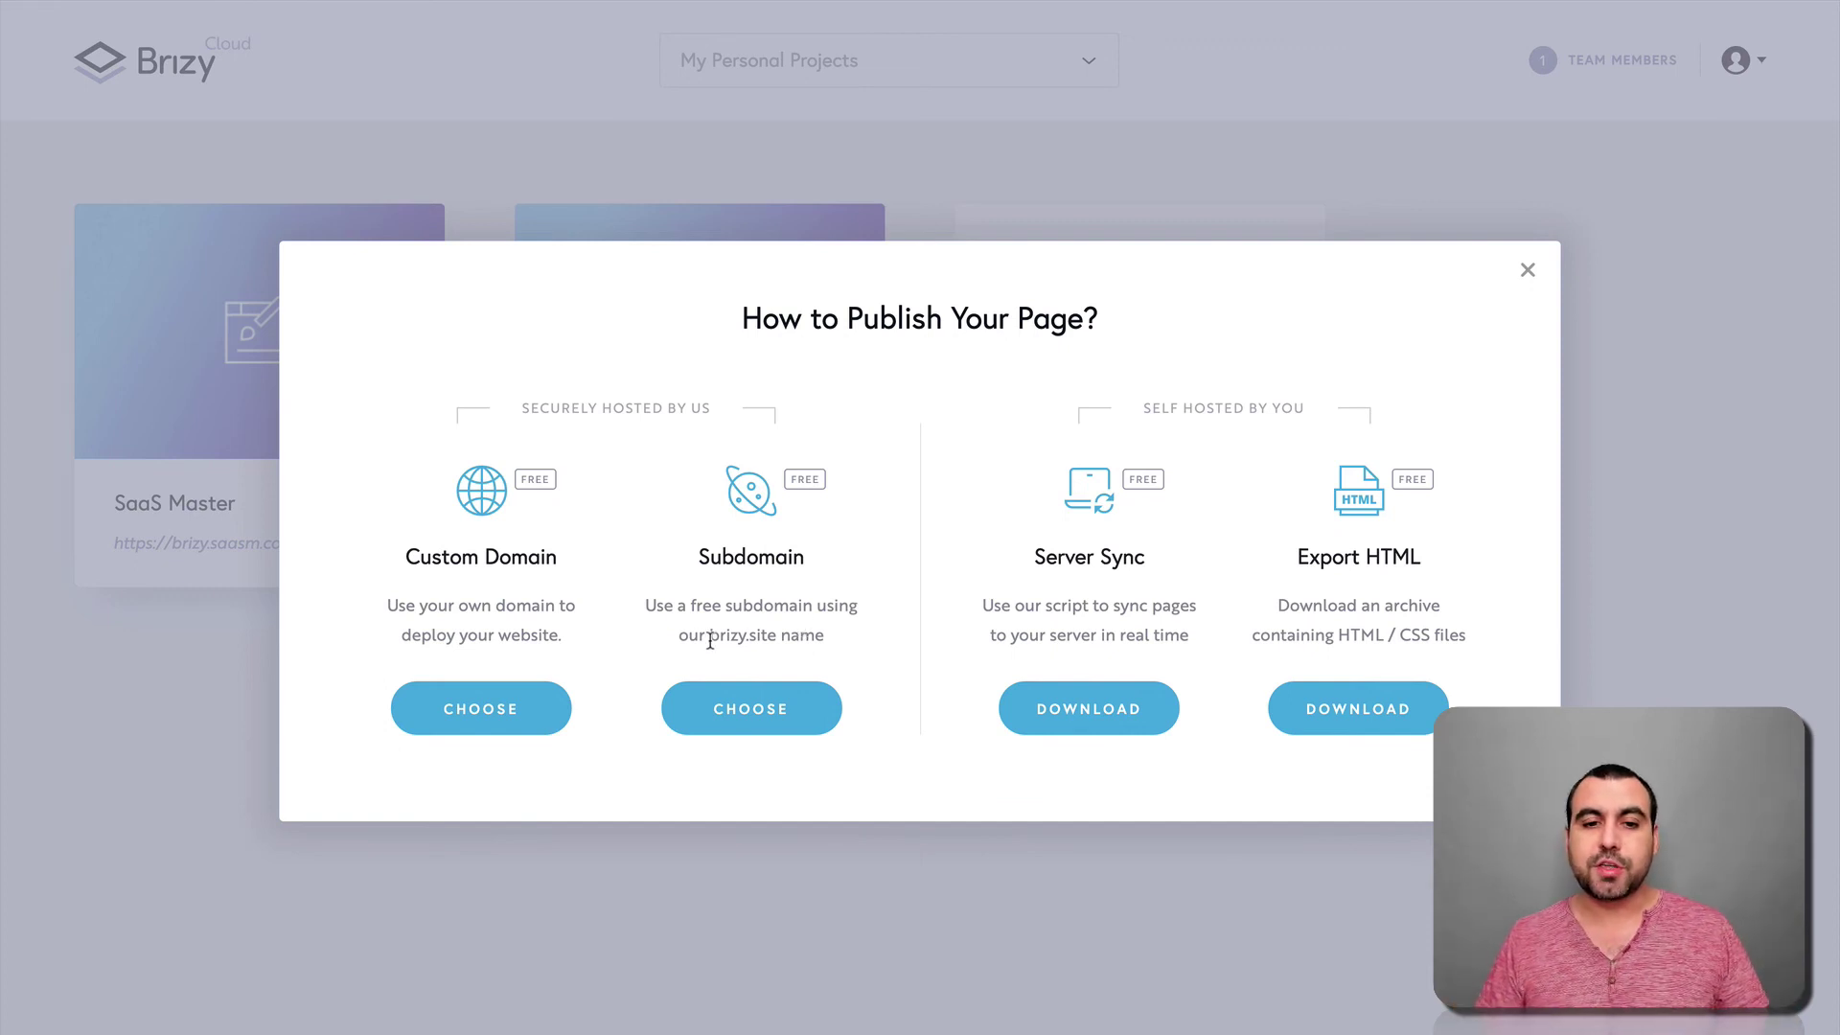
pyautogui.moveTo(709, 635); pyautogui.dragTo(793, 632)
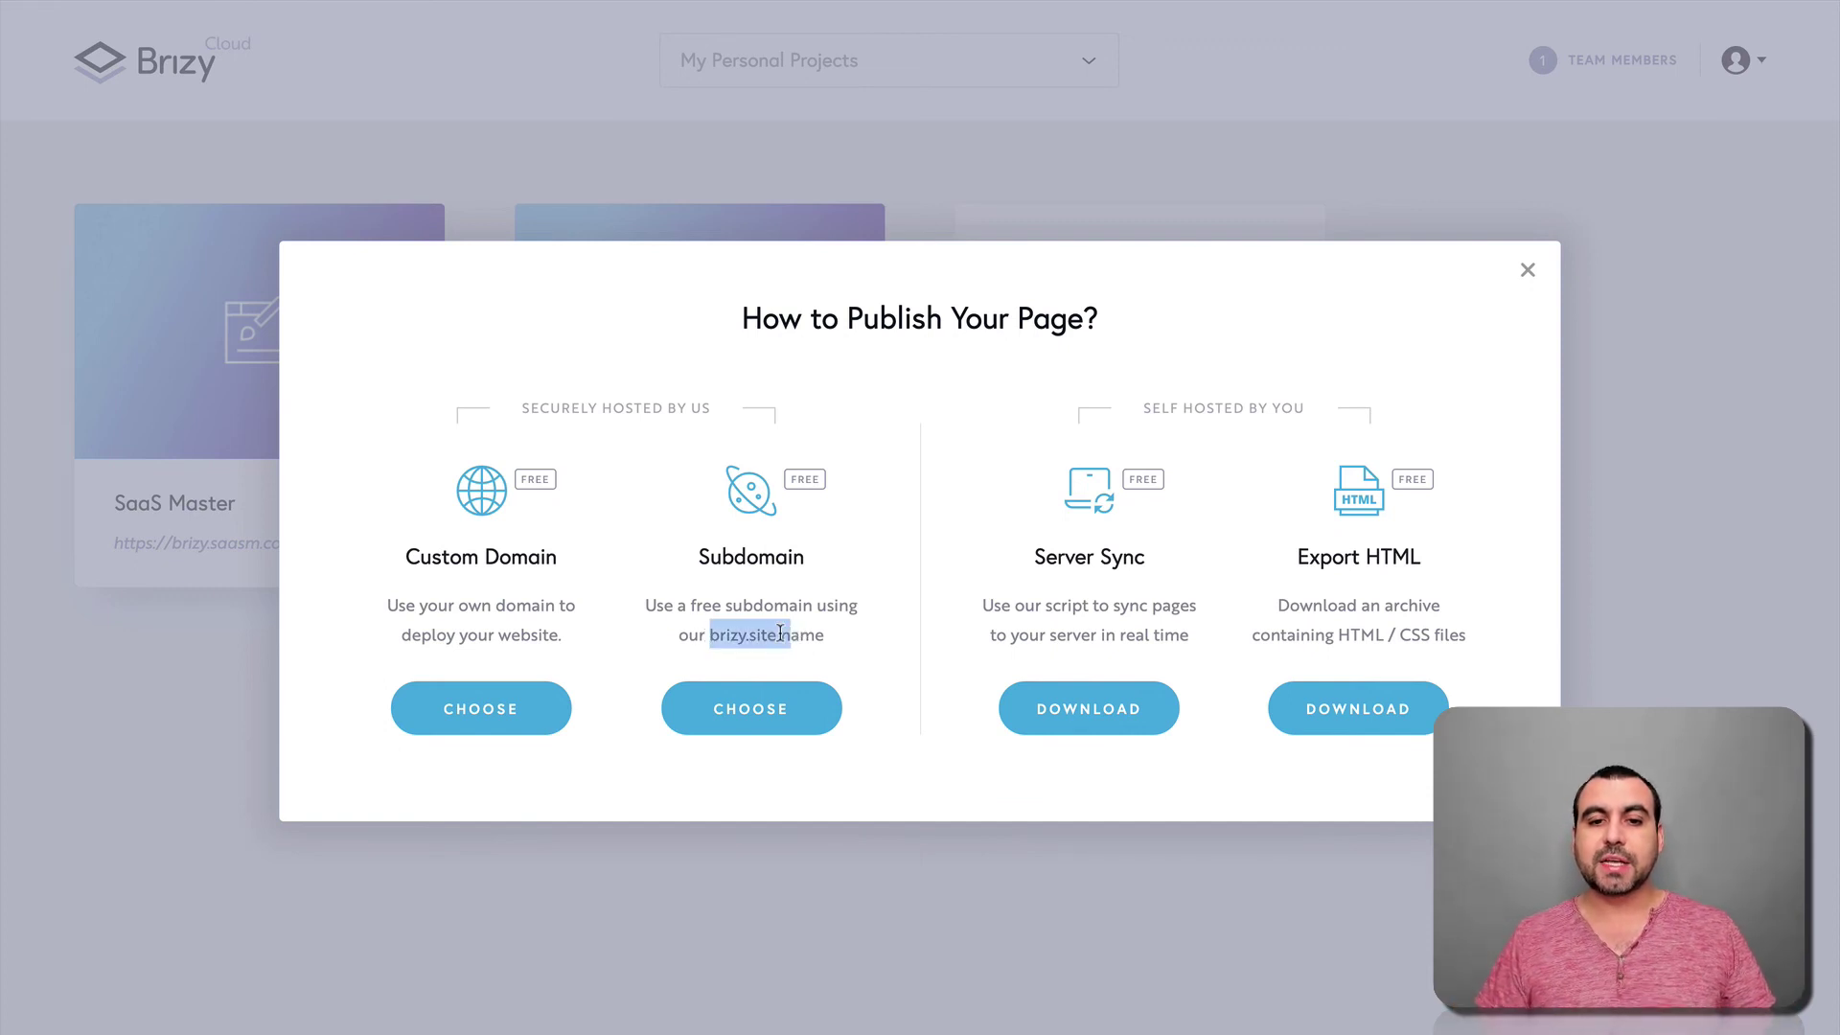
pyautogui.click(780, 633)
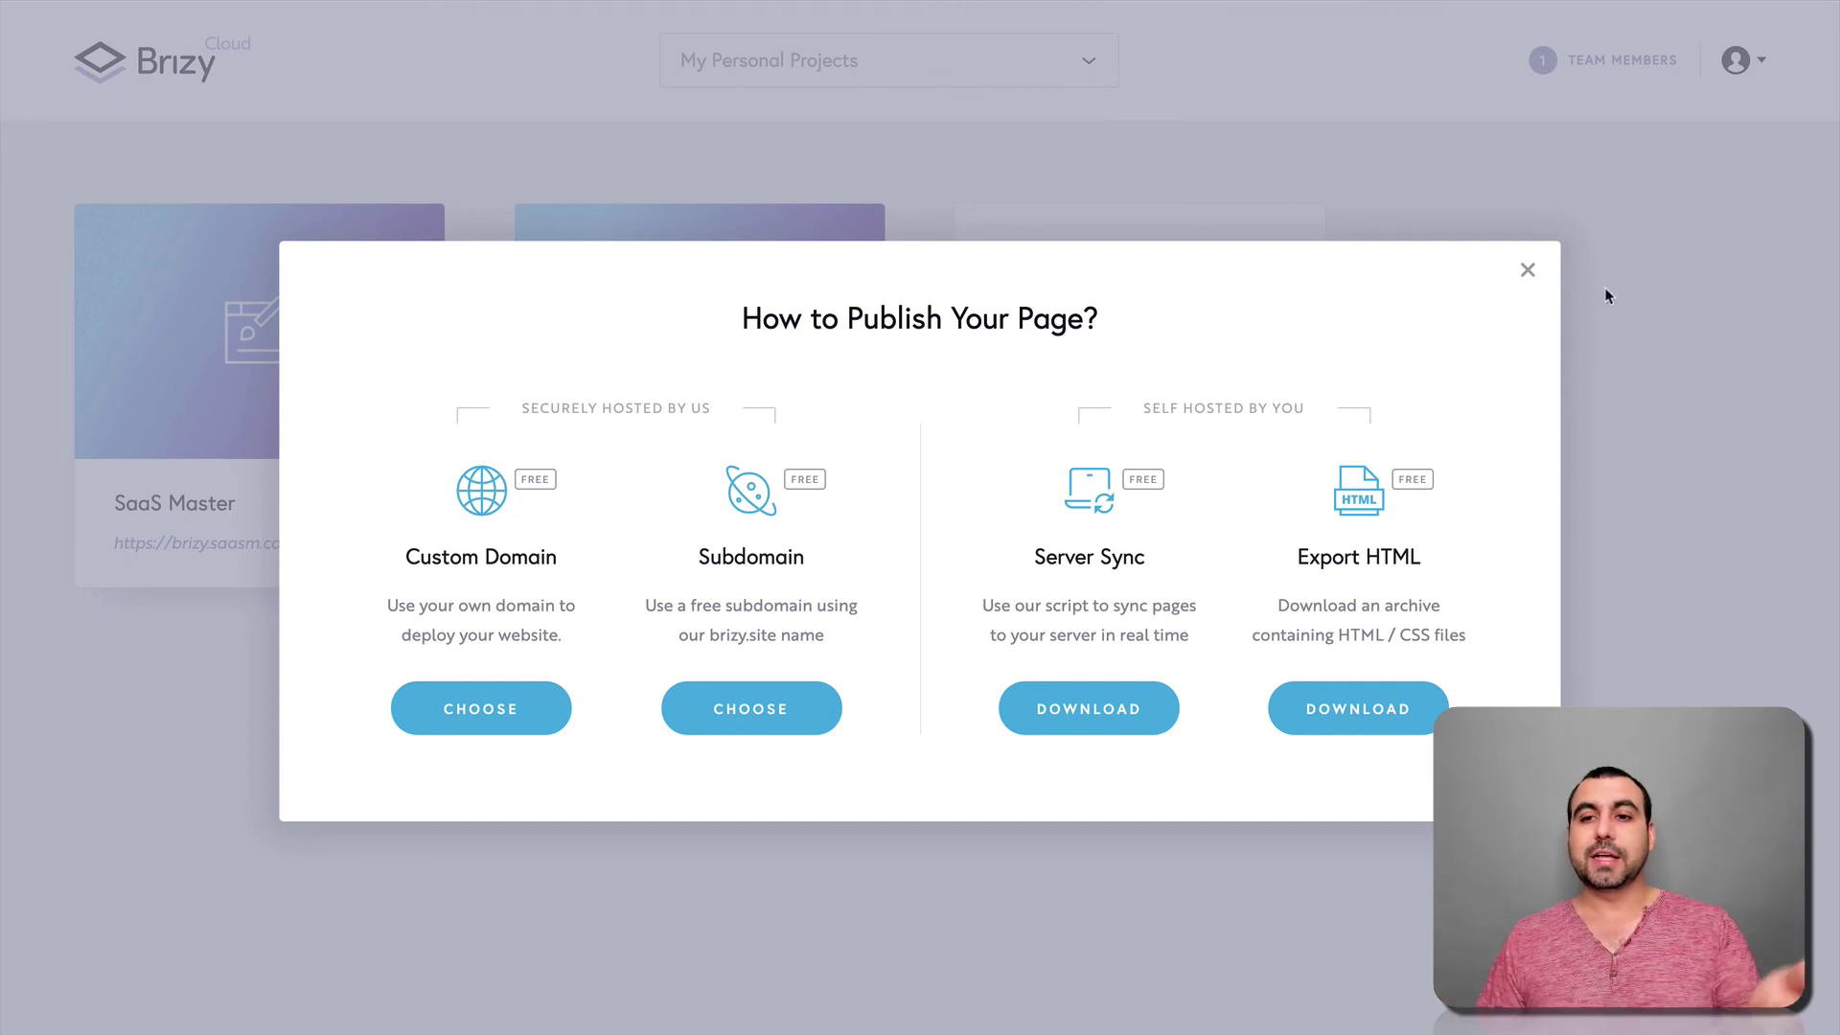
pyautogui.click(1524, 275)
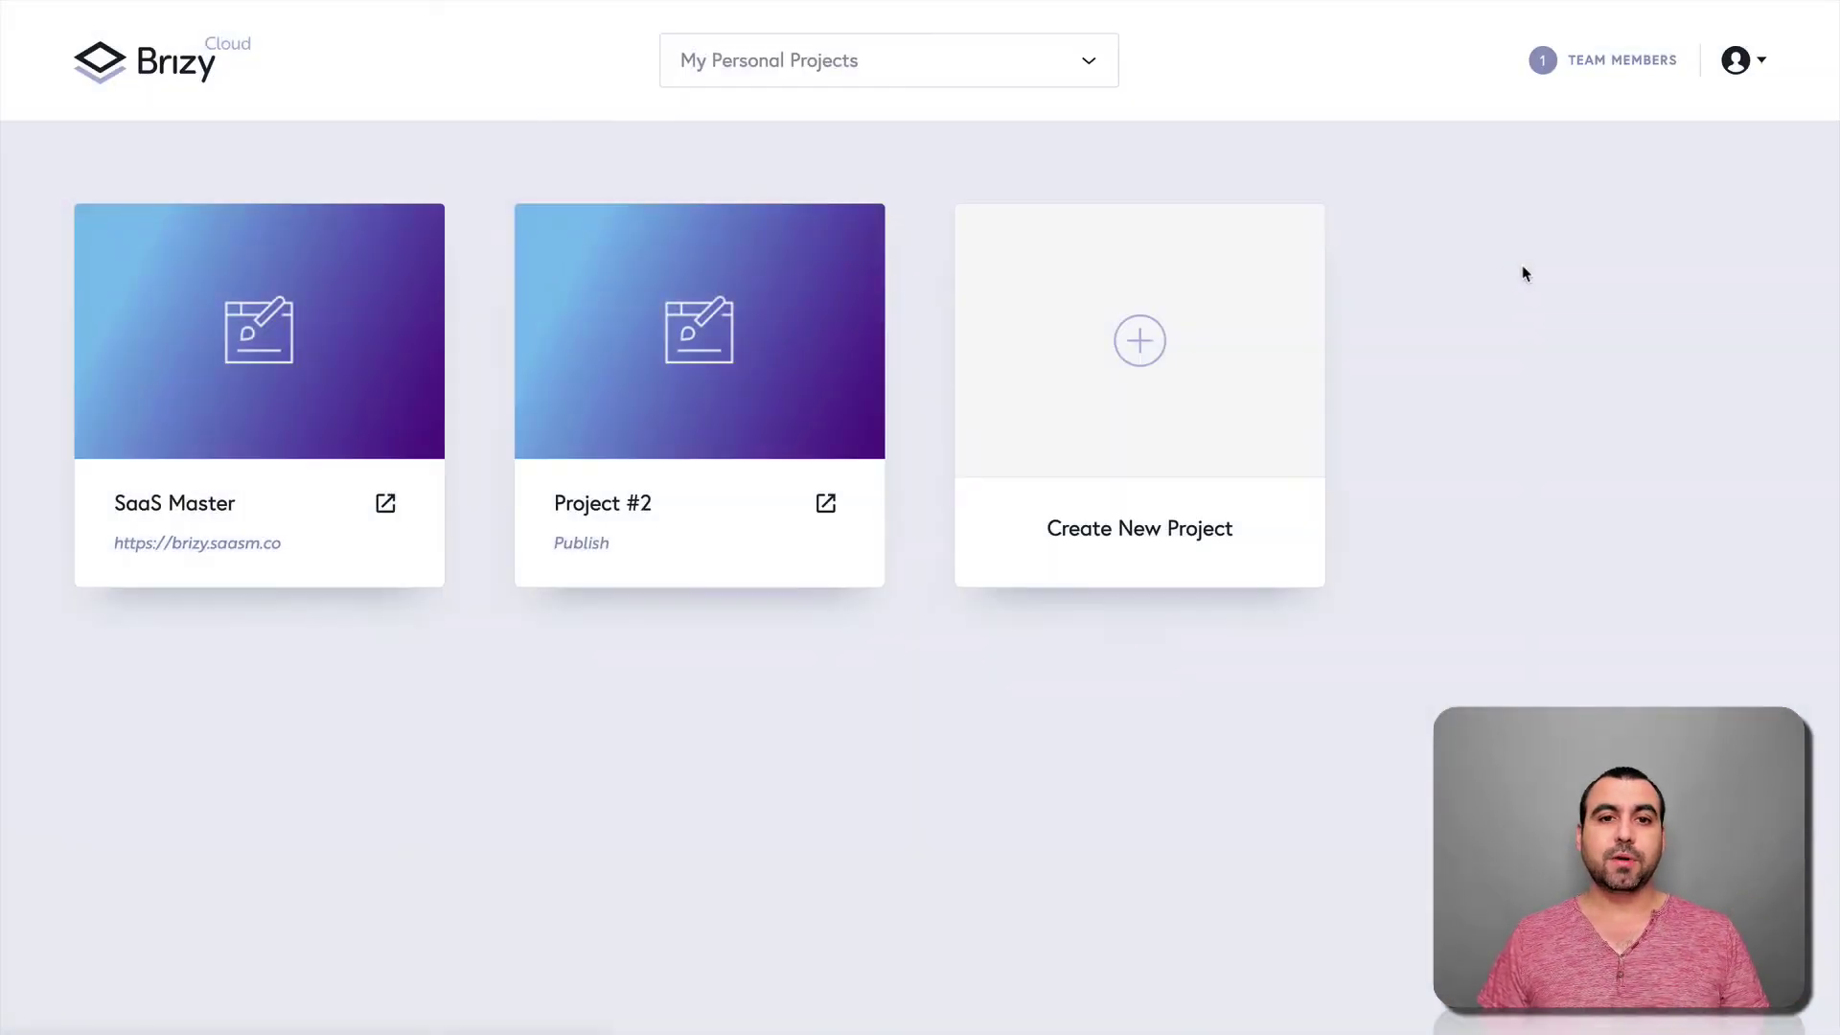